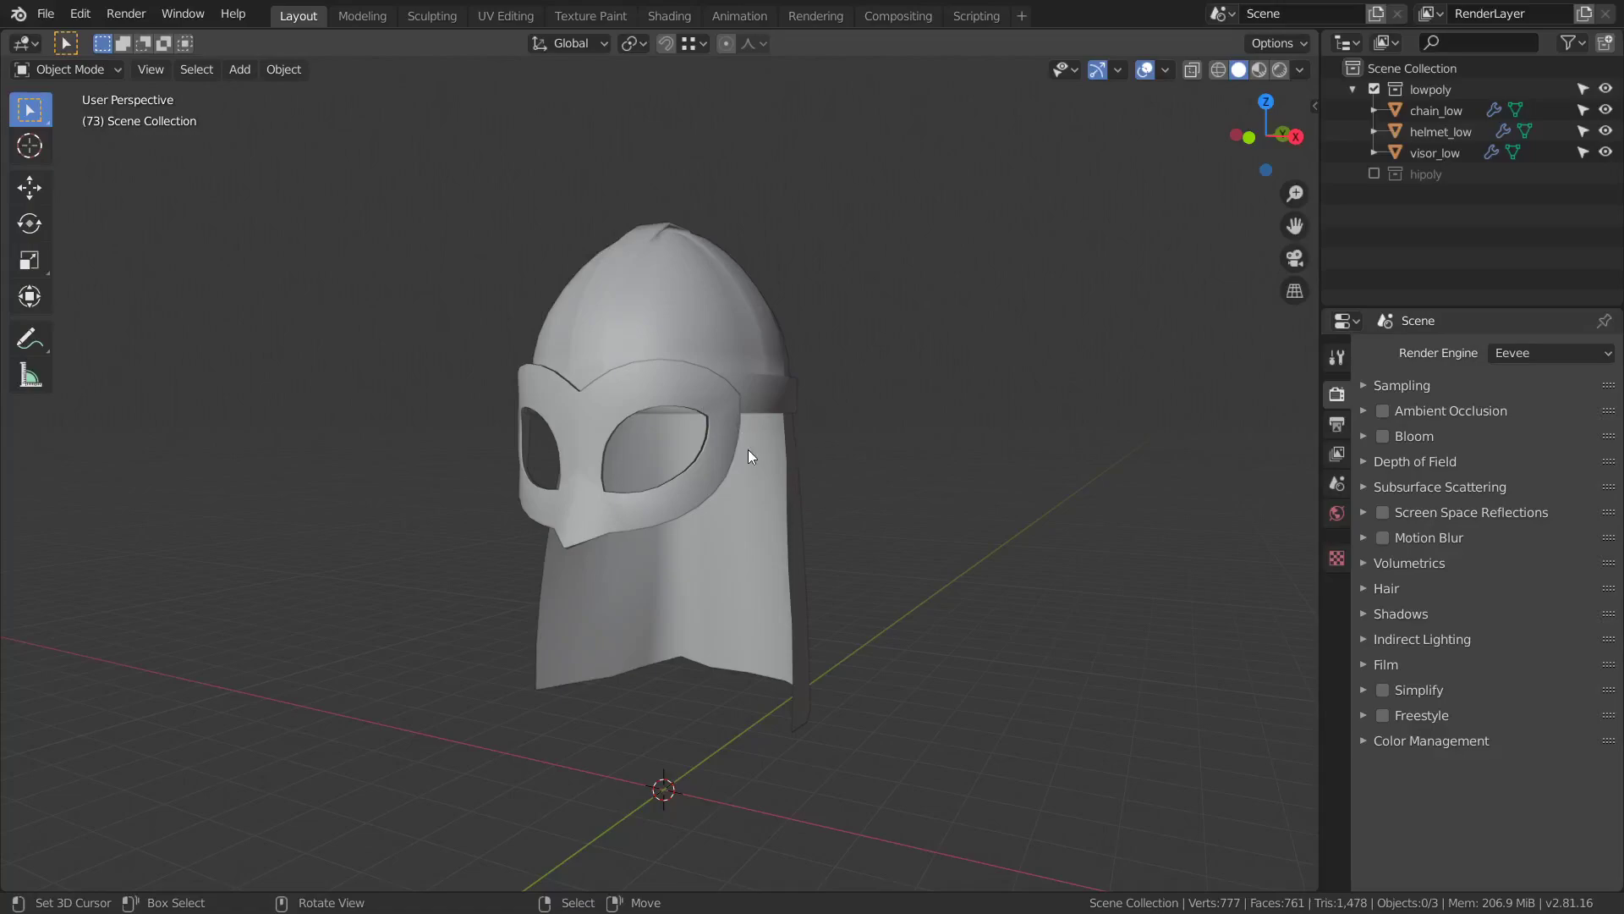
# Orbit to the helmet's side, then exclude the lowpoly collection and include the hipoly collection.
pyautogui.moveTo(775, 431); pyautogui.dragTo(801, 515, button='middle')
pyautogui.click(1374, 89)
pyautogui.click(1374, 110)
# Inspect chain_high, helmet_high and visor_high in turn, then deselect everything.
pyautogui.click(800, 516)
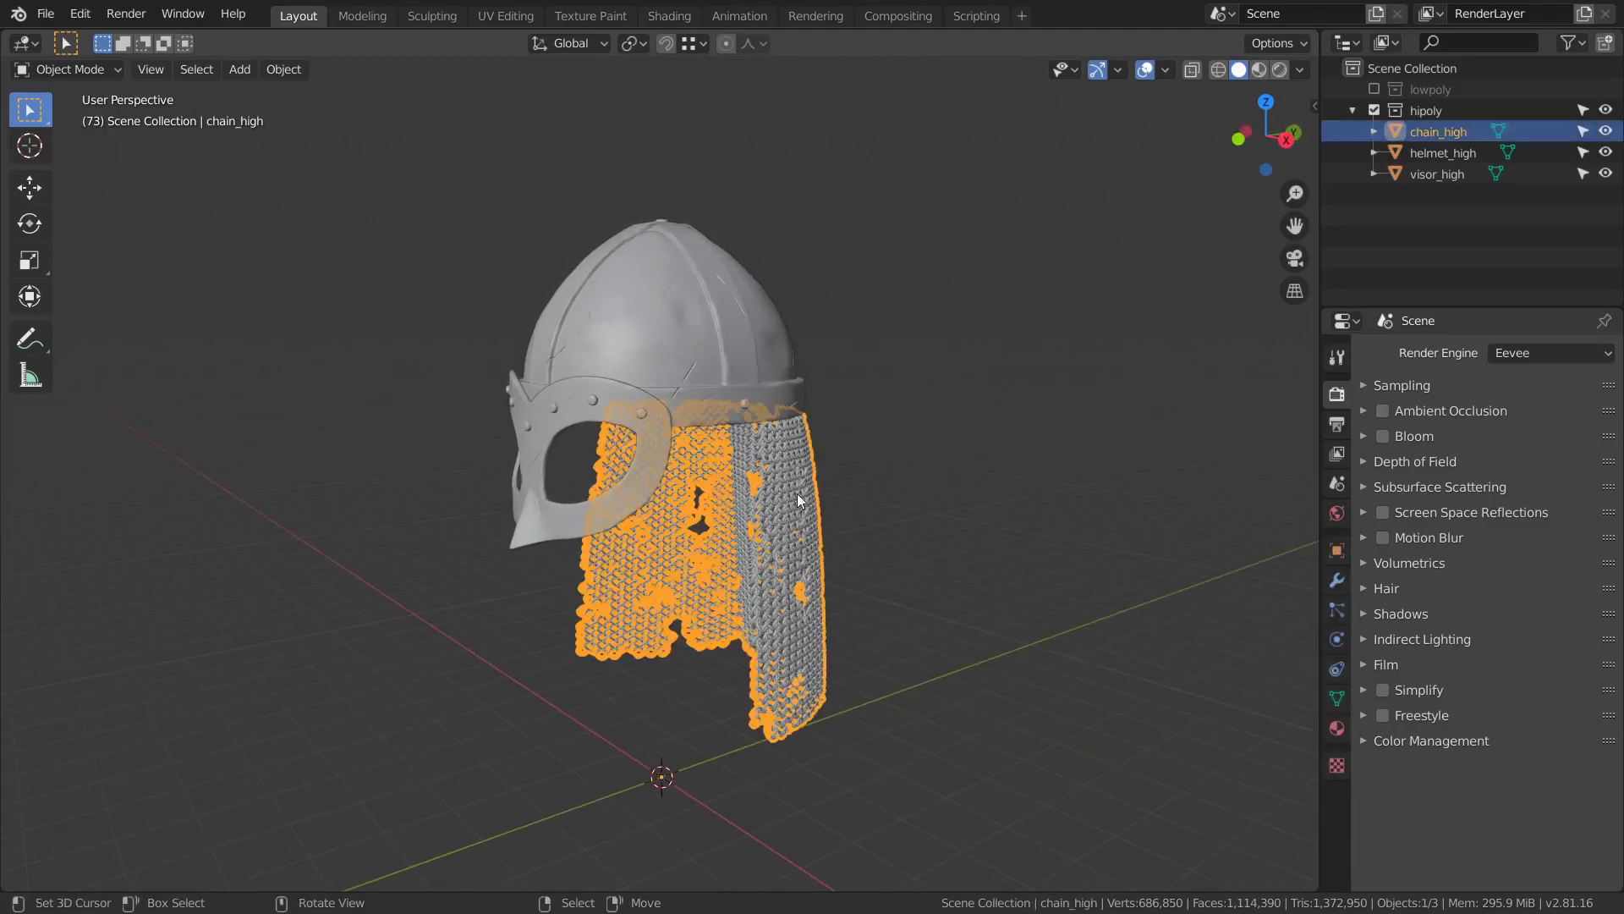
pyautogui.click(682, 339)
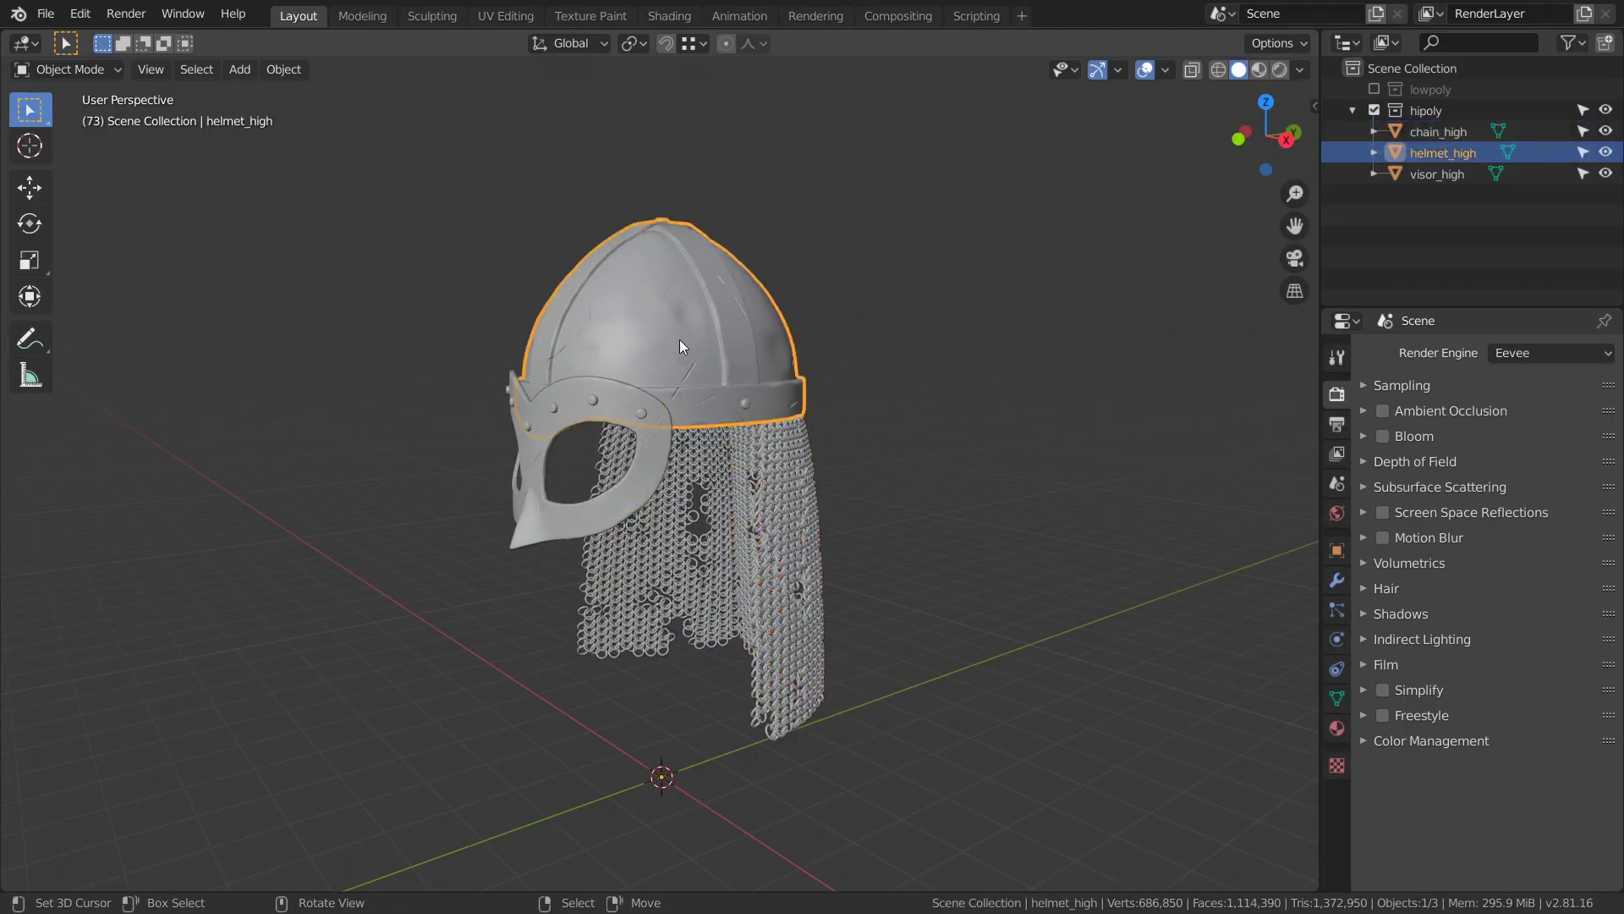
pyautogui.click(603, 409)
pyautogui.moveTo(956, 471)
pyautogui.mouseDown(button='middle')
pyautogui.moveTo(946, 494)
pyautogui.moveTo(949, 481)
pyautogui.mouseUp(button='middle')
pyautogui.click(959, 472)
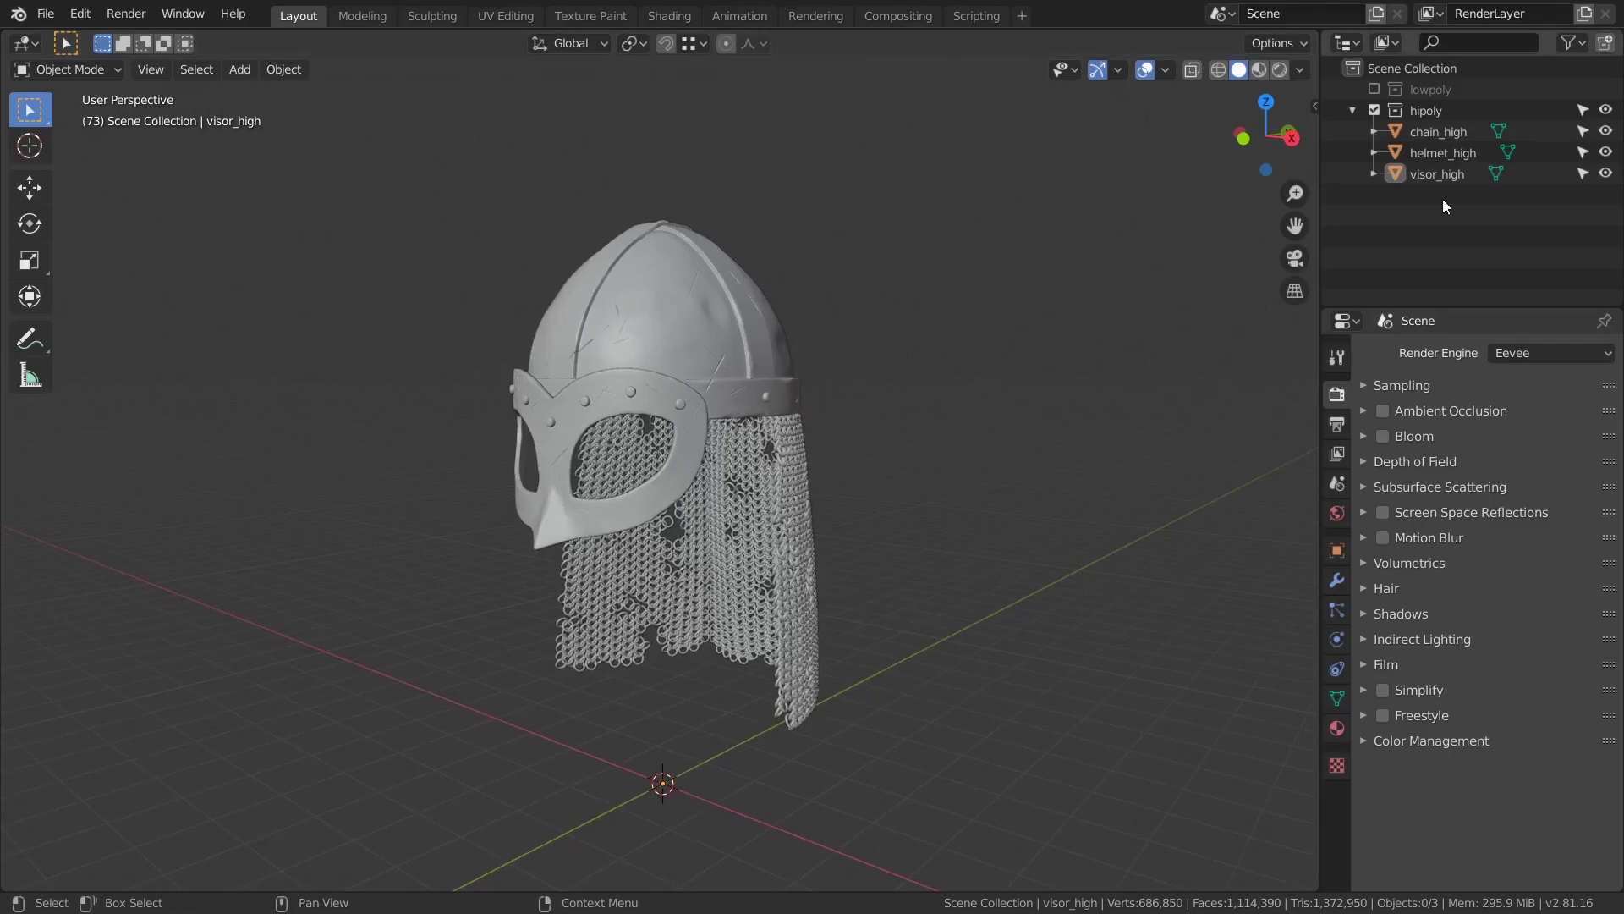
# Re-include the lowpoly collection and exclude the hipoly collection in the Outliner.
pyautogui.click(1374, 89)
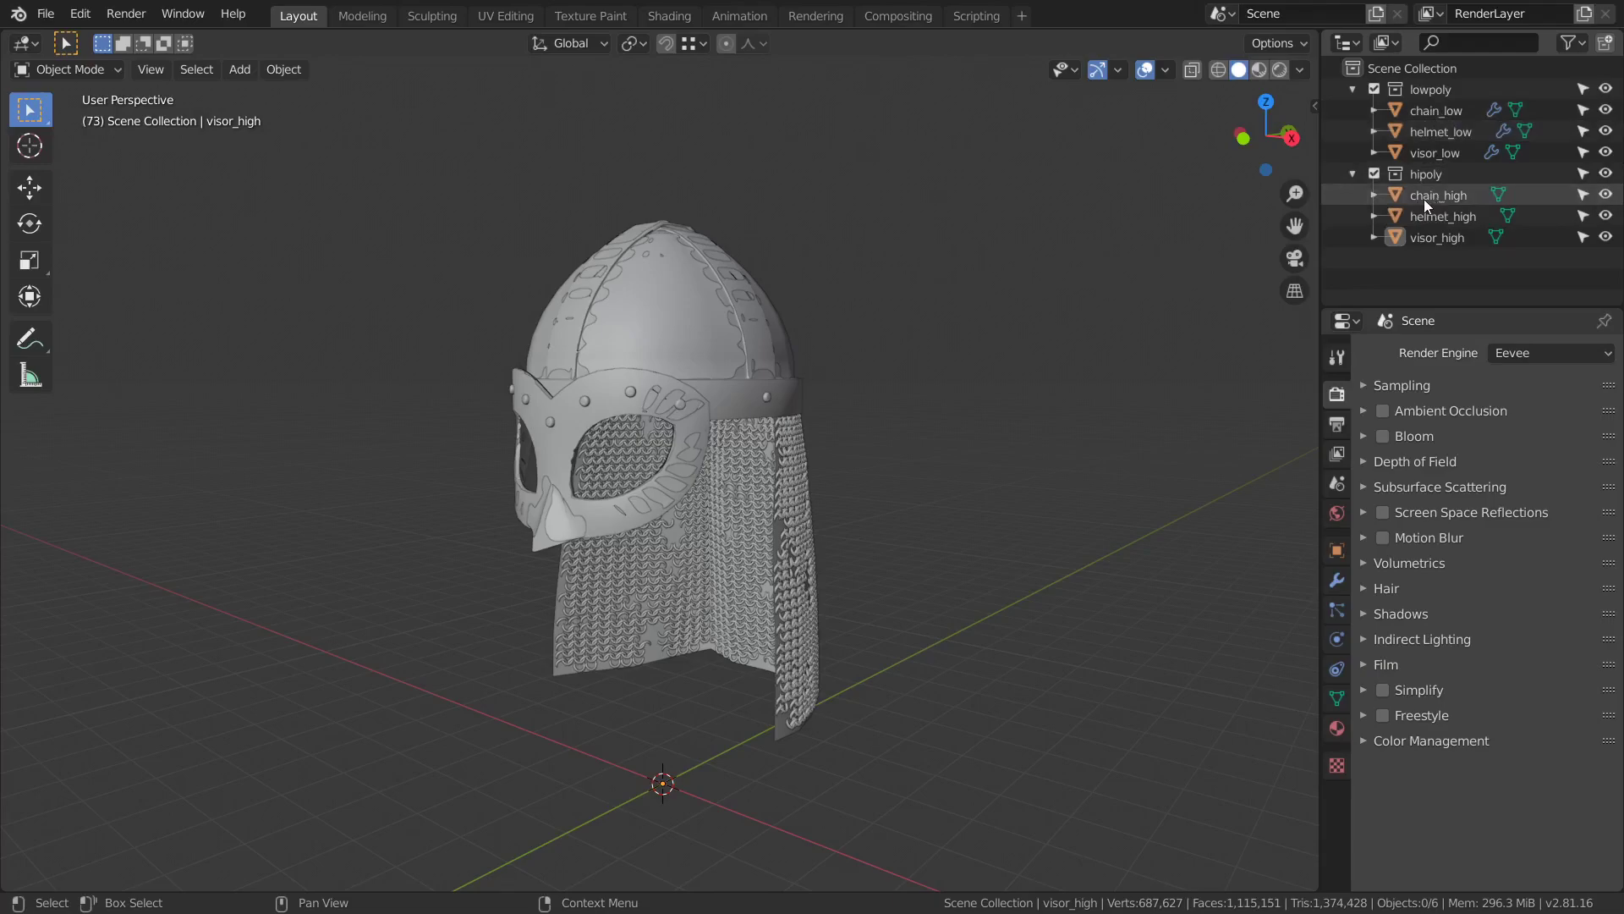
pyautogui.moveTo(925, 396); pyautogui.dragTo(989, 400, button='middle')
pyautogui.click(1374, 172)
# Select all three low-poly objects and set up an FBX export limited to Selected Objects.
pyautogui.press('a')
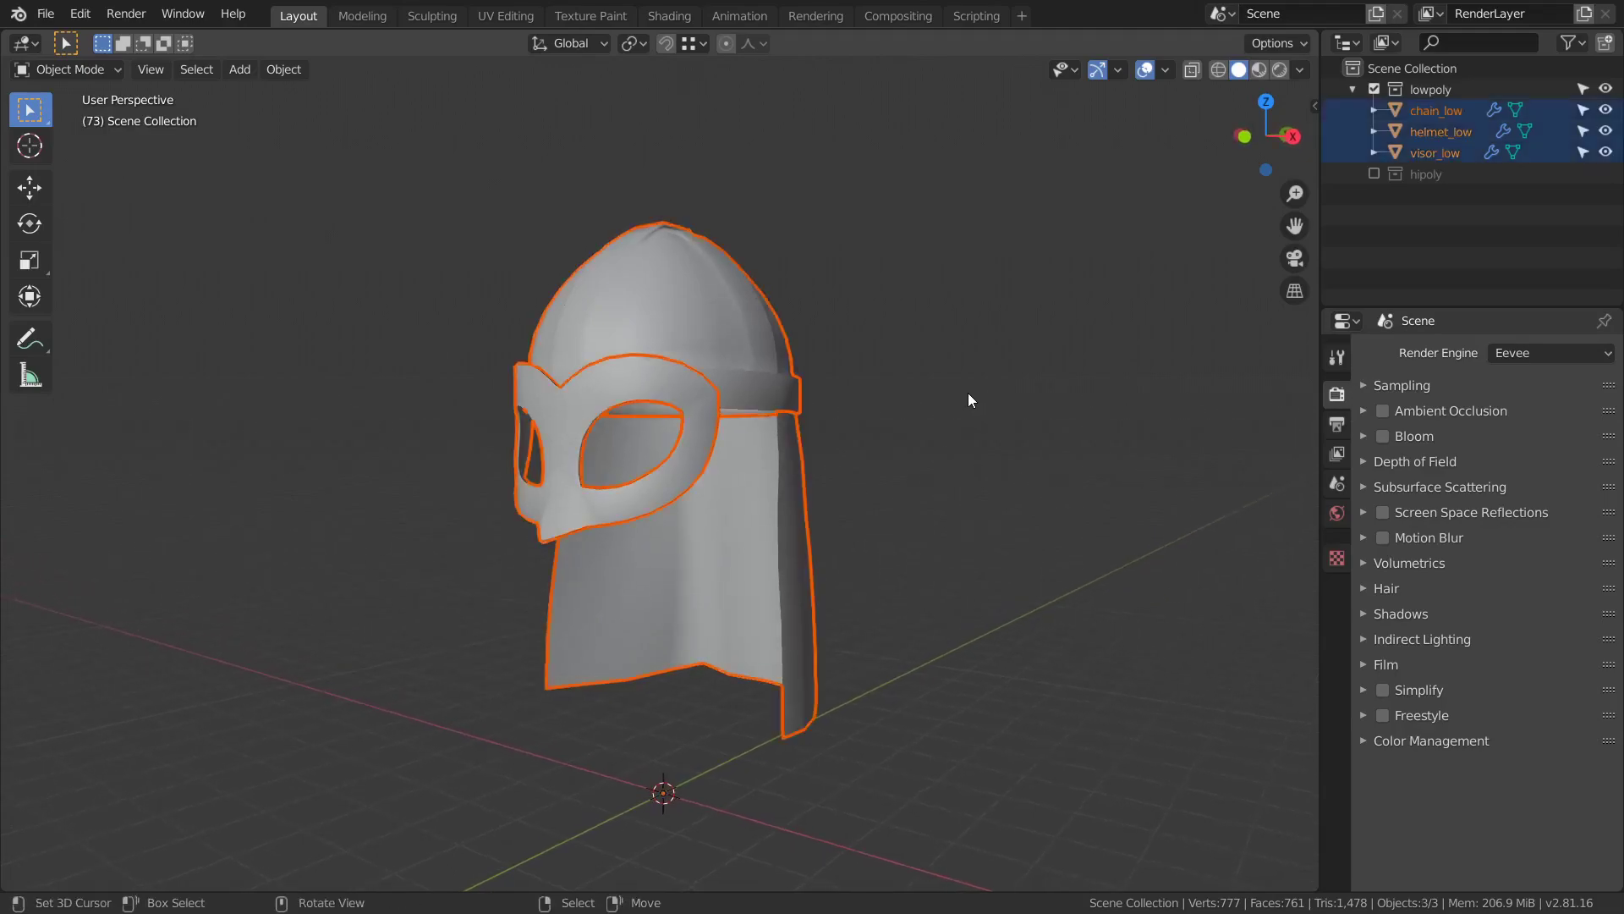
pyautogui.click(45, 14)
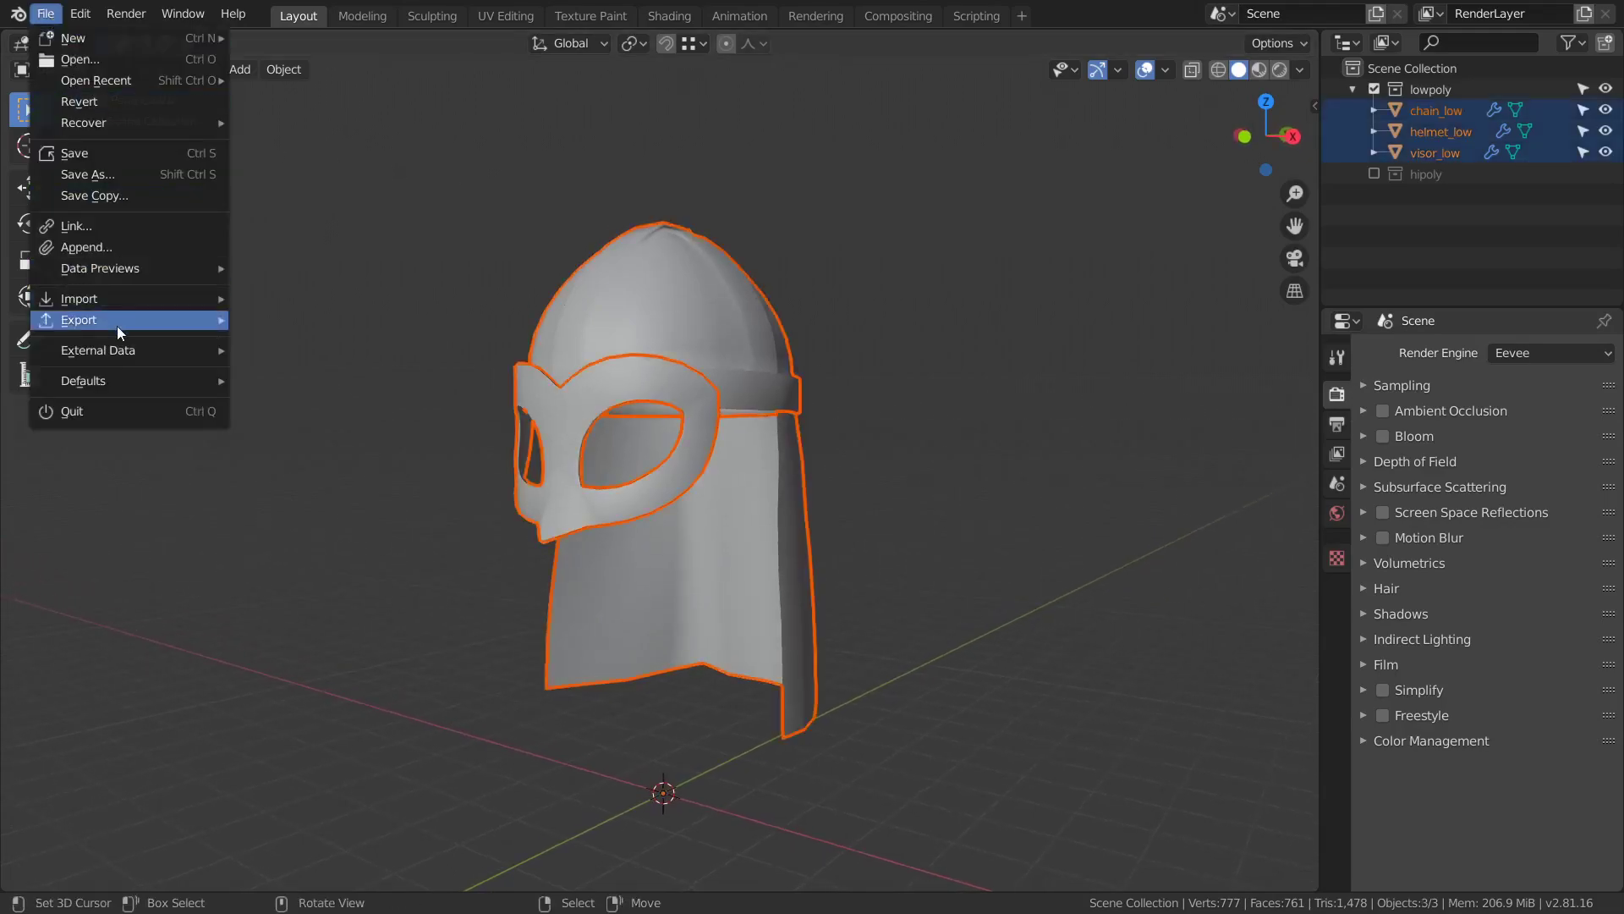
pyautogui.moveTo(120, 322)
pyautogui.click(301, 426)
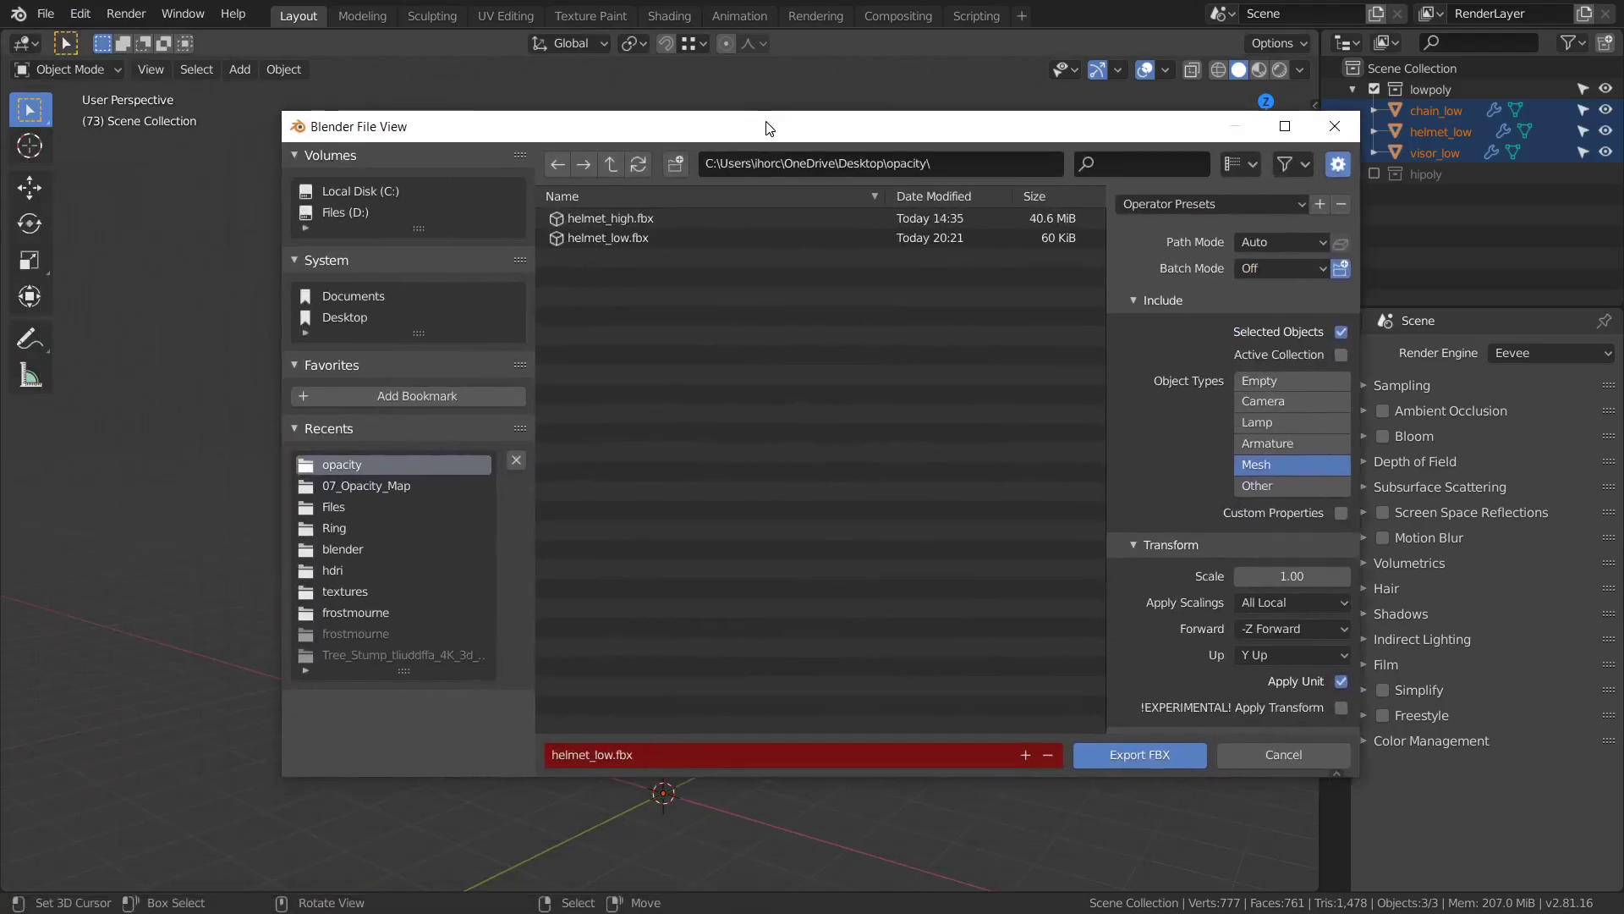
pyautogui.moveTo(764, 127); pyautogui.dragTo(749, 132)
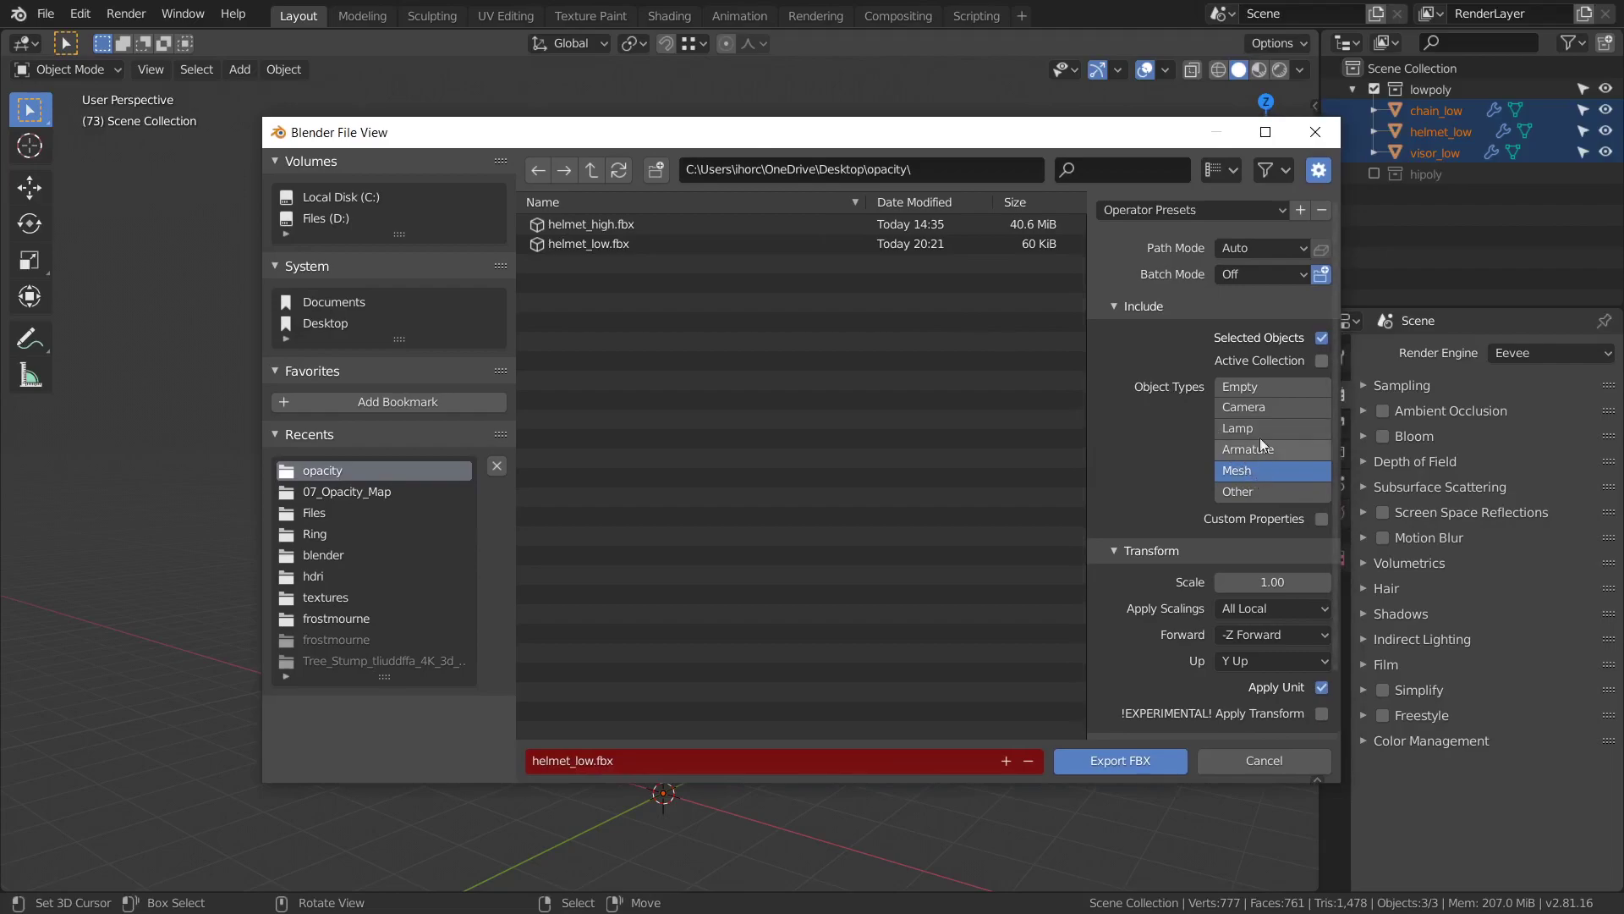
pyautogui.click(1321, 337)
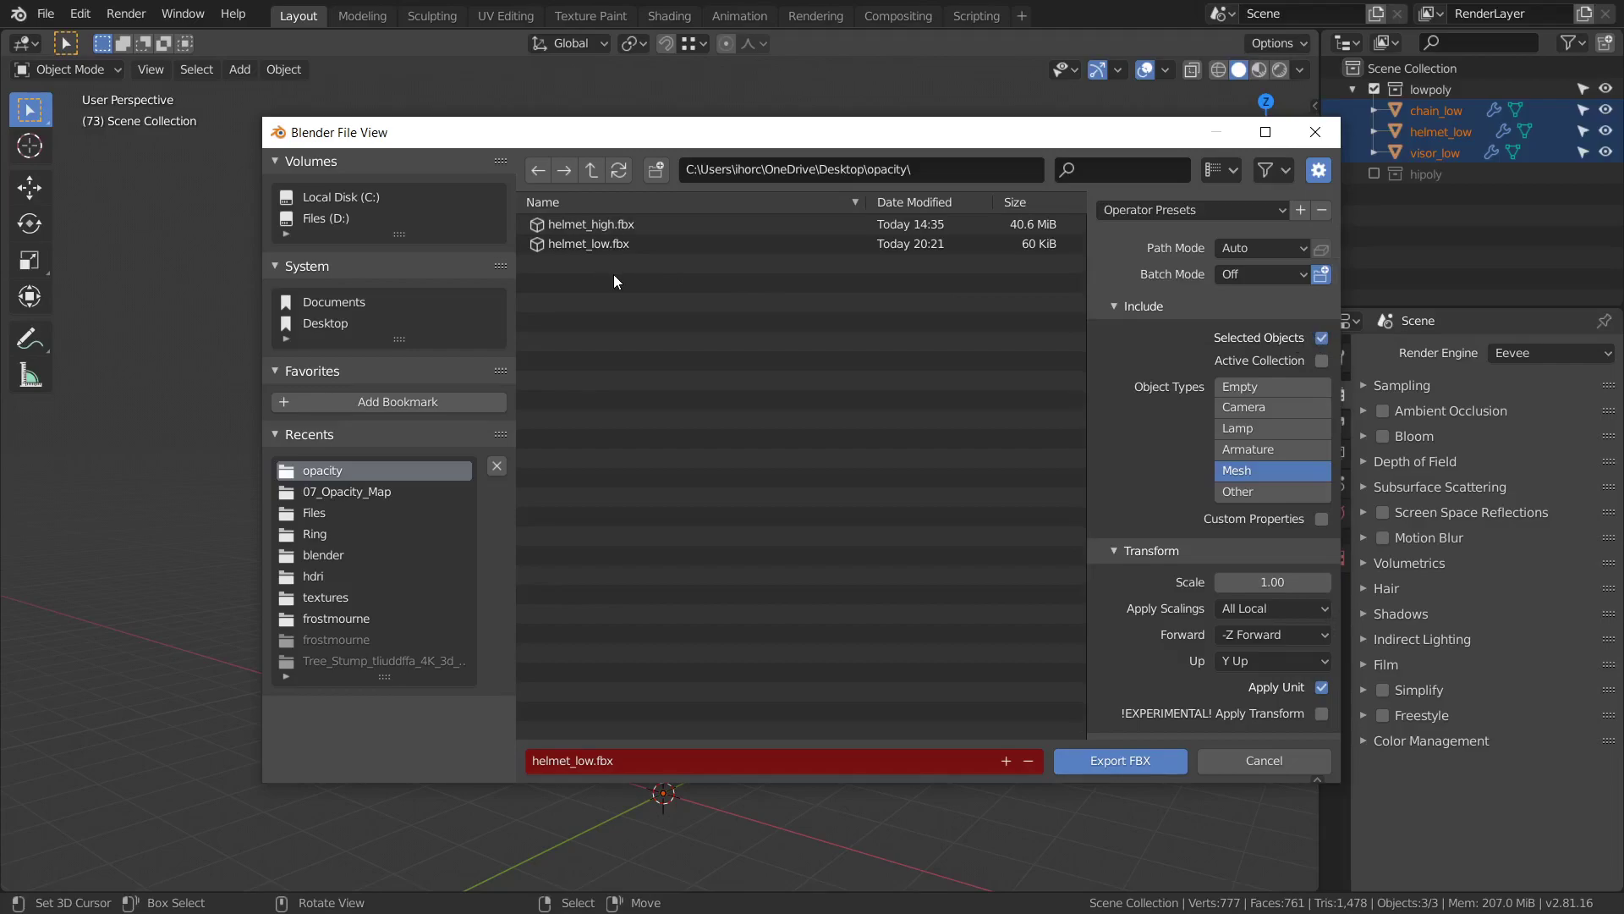
# Save the export over helmet_low.fbx and deselect the low-poly objects.
pyautogui.doubleClick(576, 243)
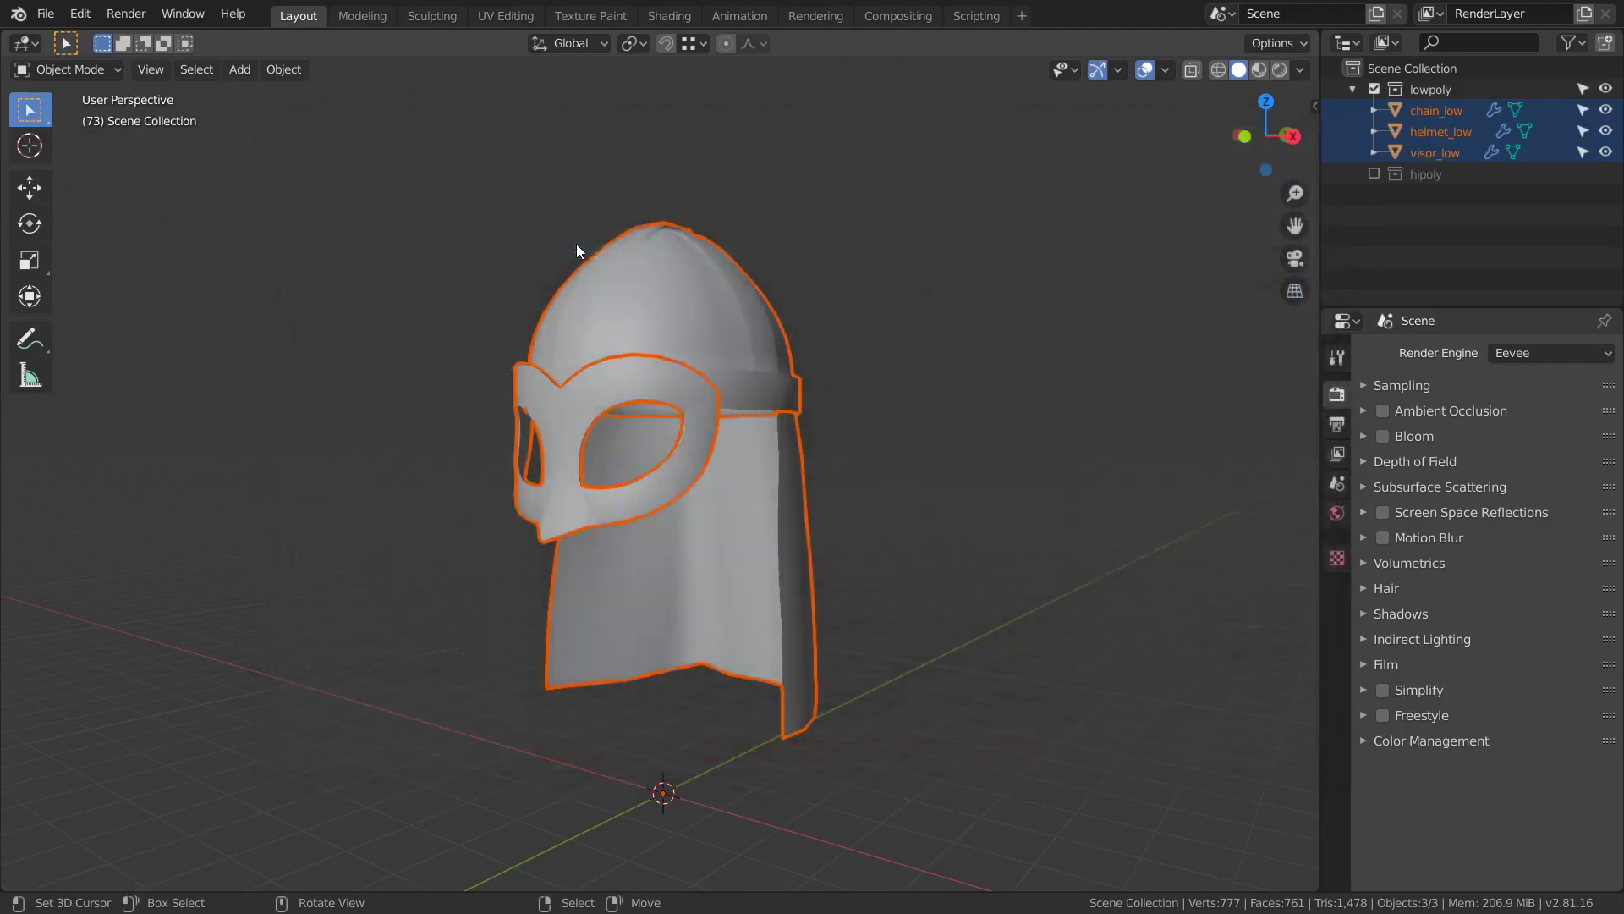
pyautogui.click(989, 429)
pyautogui.moveTo(990, 429)
pyautogui.mouseDown(button='middle')
pyautogui.moveTo(944, 423)
pyautogui.moveTo(964, 426)
pyautogui.mouseUp(button='middle')
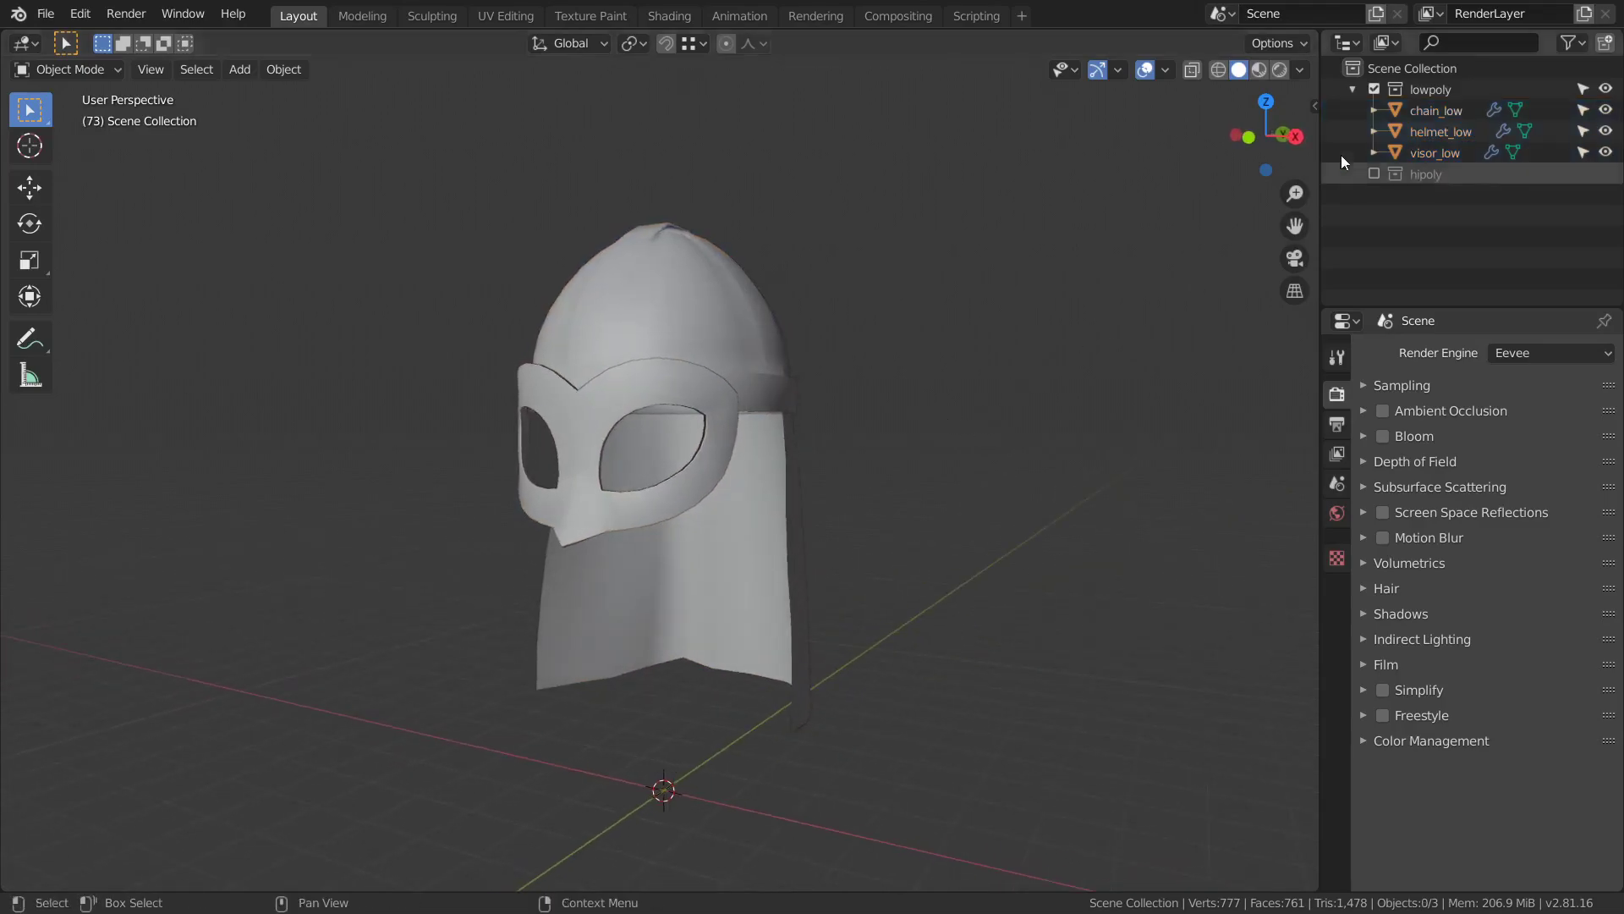
# Swap the lowpoly collection for the hipoly one, then switch to Substance Painter.
pyautogui.click(1374, 89)
pyautogui.click(1374, 110)
pyautogui.moveTo(1089, 273); pyautogui.dragTo(974, 366, button='middle')
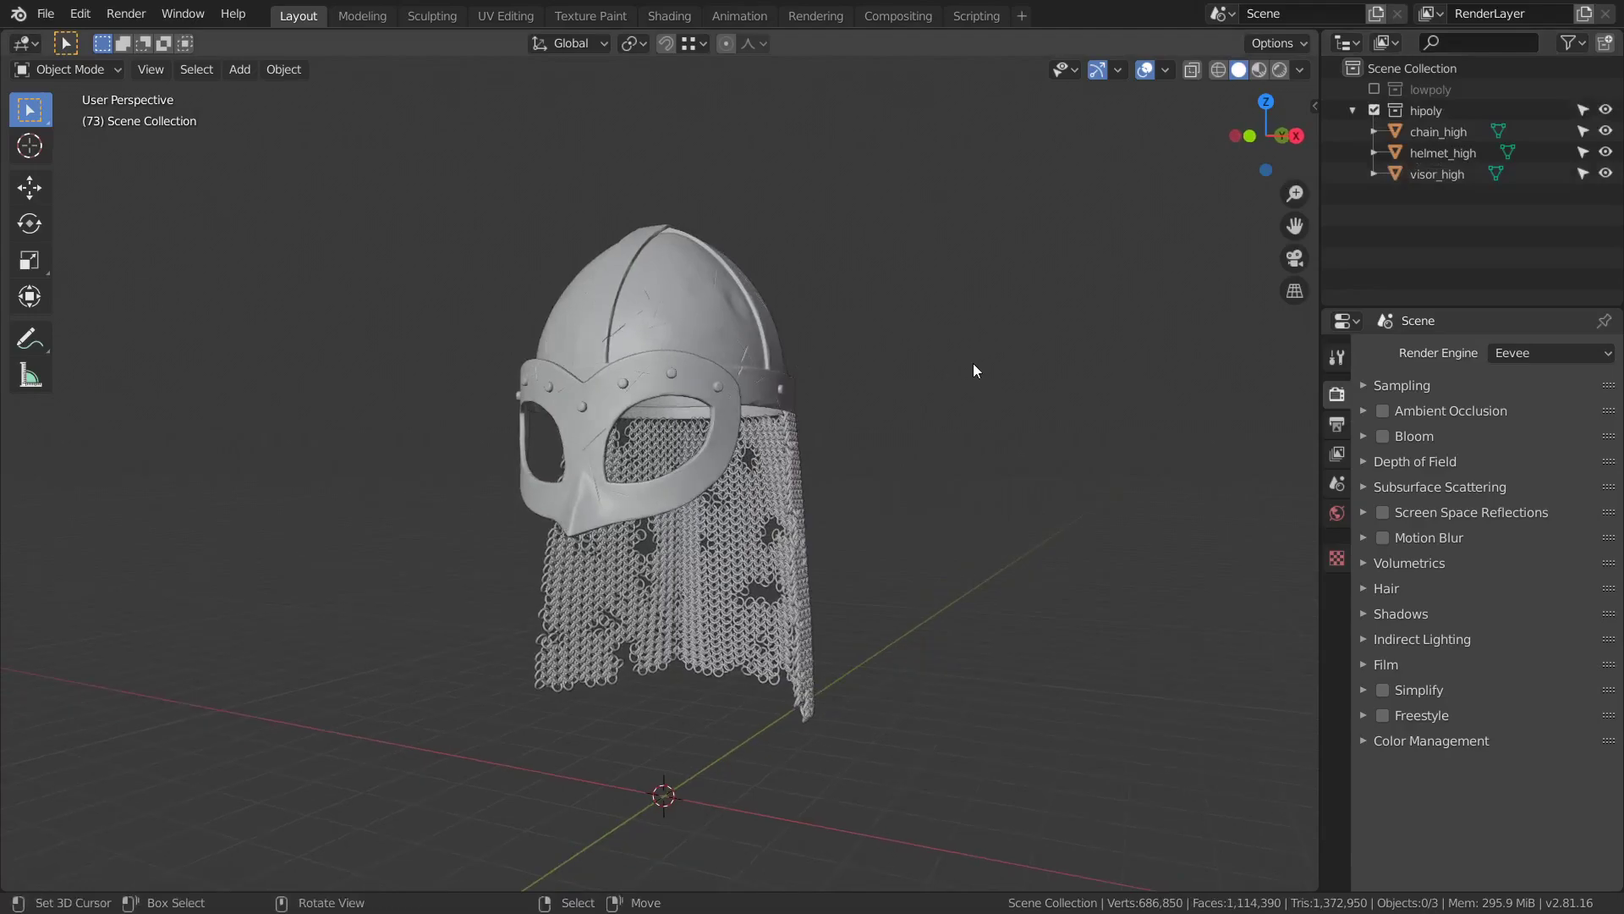
pyautogui.hotkey('alt', 'Tab')
# Create a new Substance Painter project from helmet_low.fbx in the opacity folder.
pyautogui.click(17, 35)
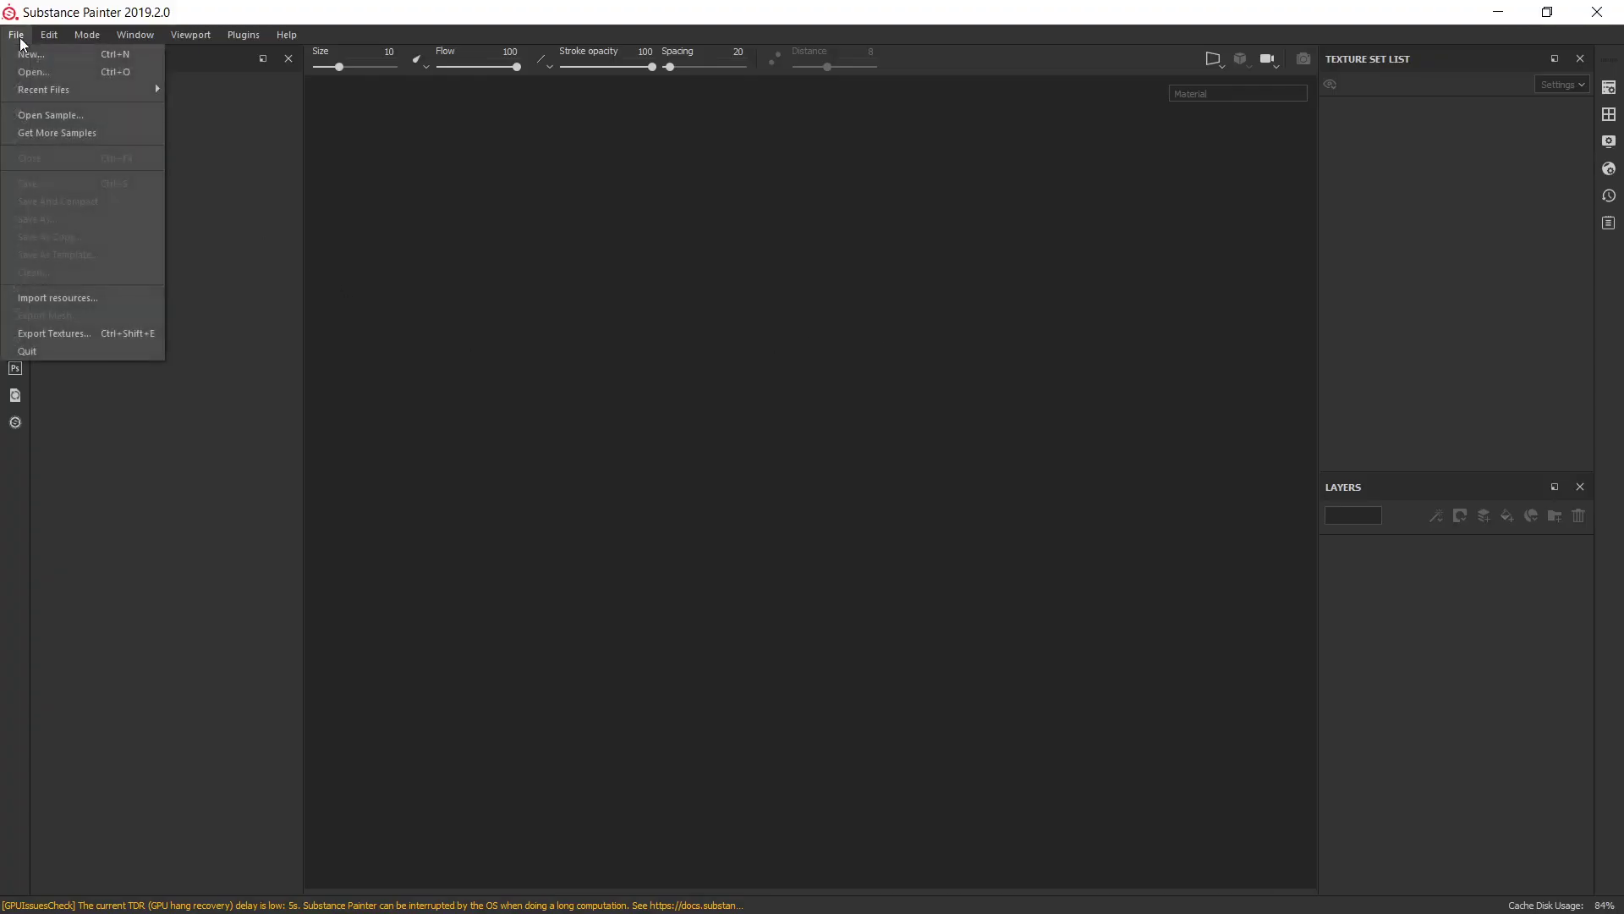
pyautogui.click(25, 51)
pyautogui.click(990, 304)
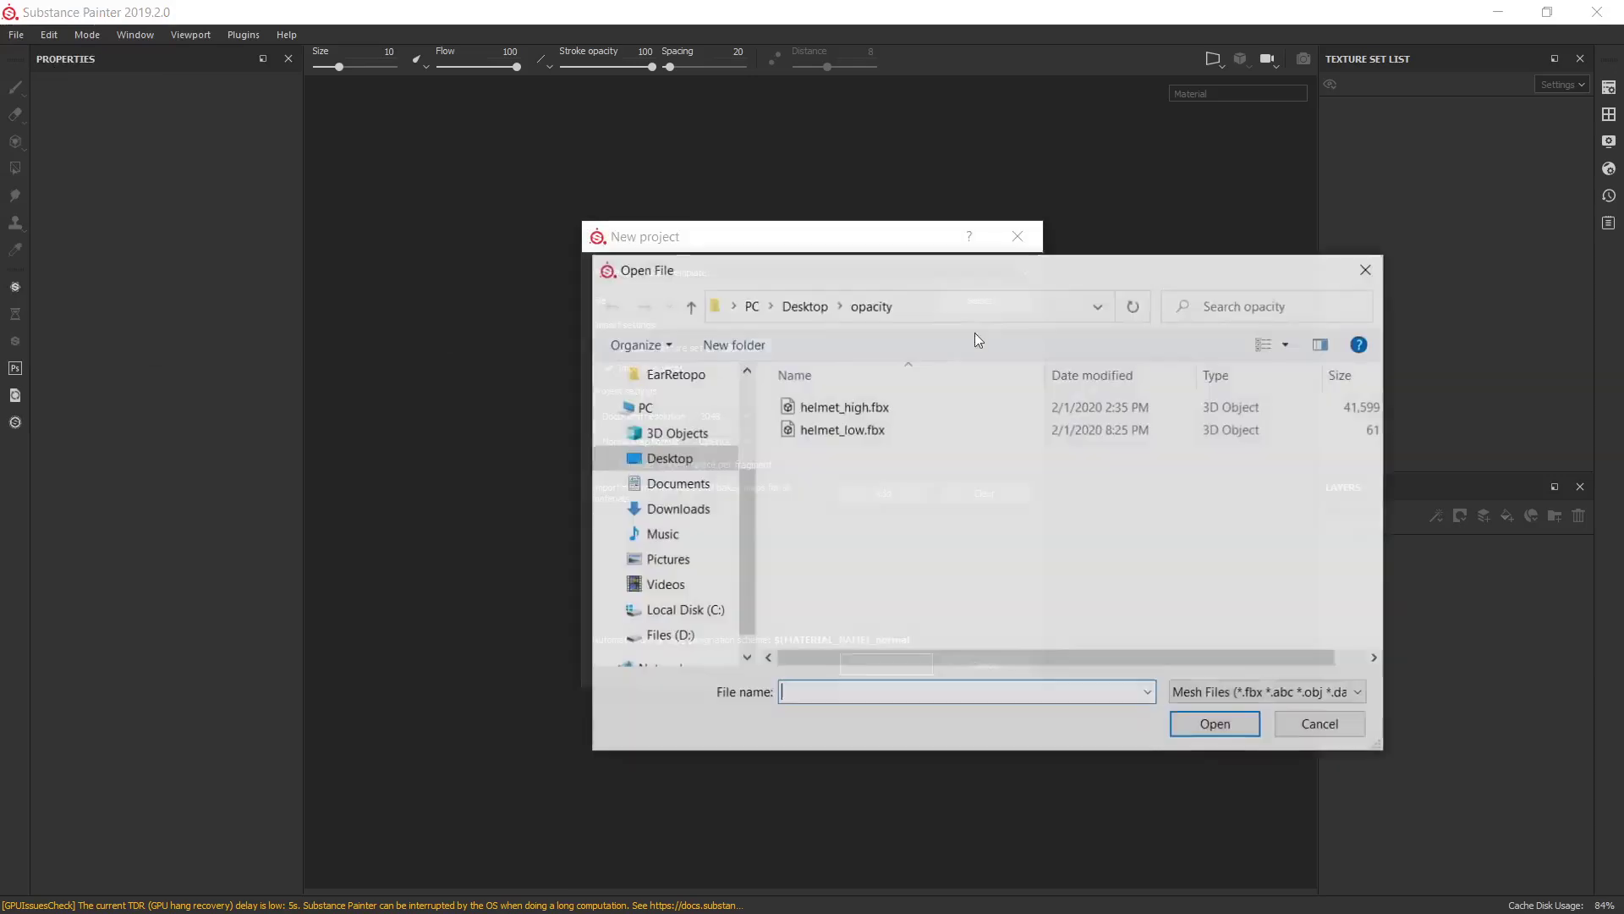
pyautogui.doubleClick(846, 427)
pyautogui.click(890, 662)
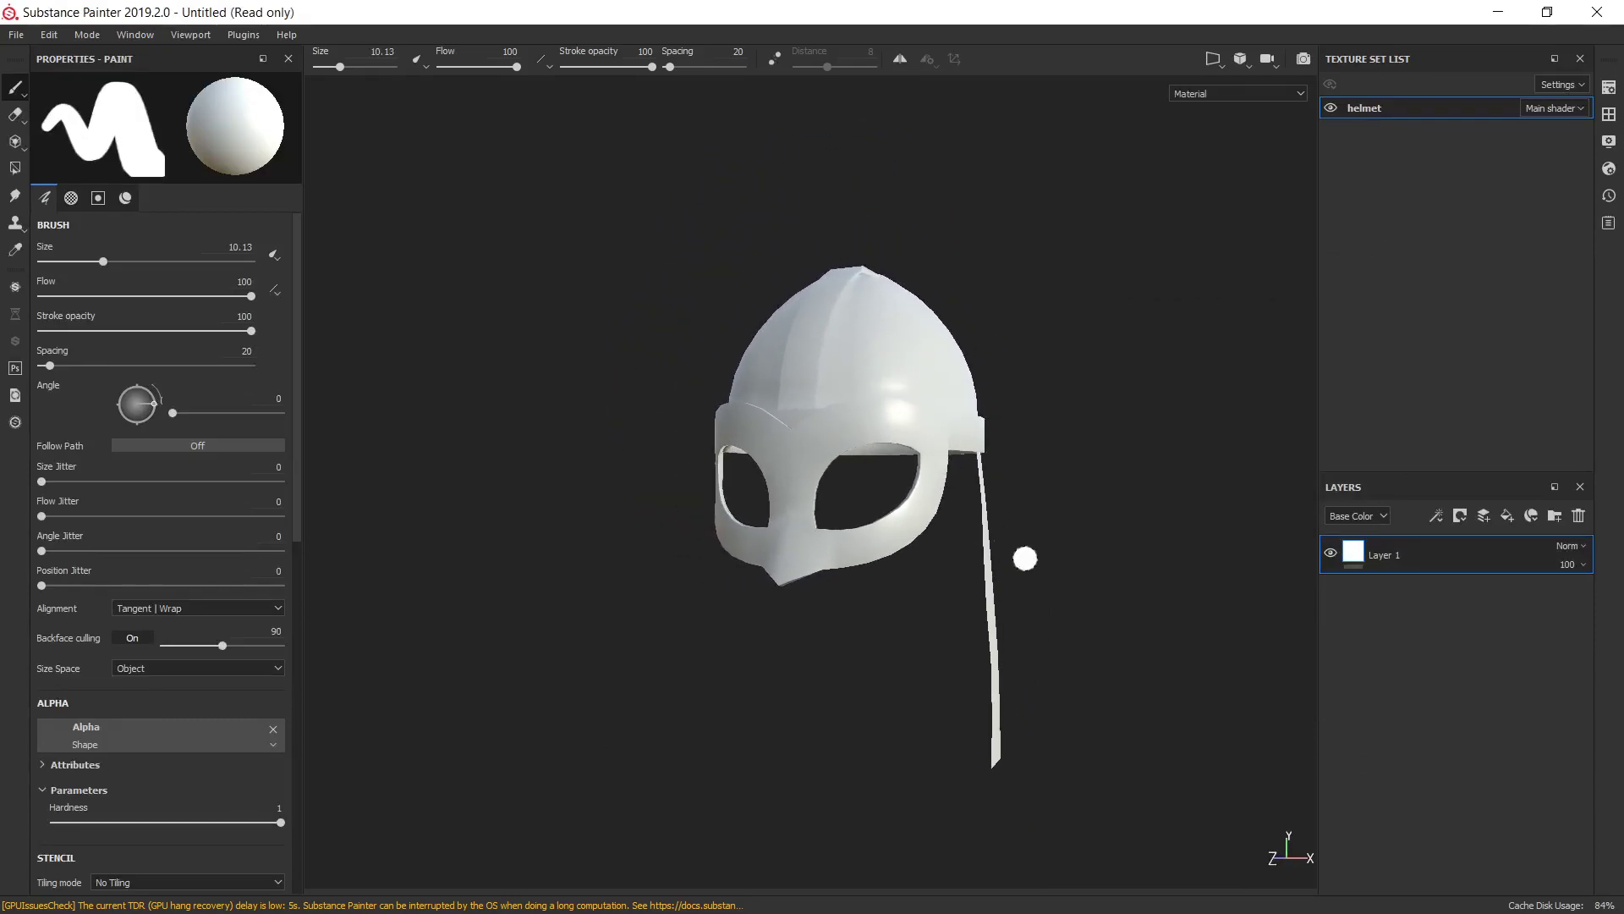
pyautogui.keyDown('alt'); pyautogui.moveTo(1026, 554); pyautogui.dragTo(954, 560); pyautogui.keyUp('alt')
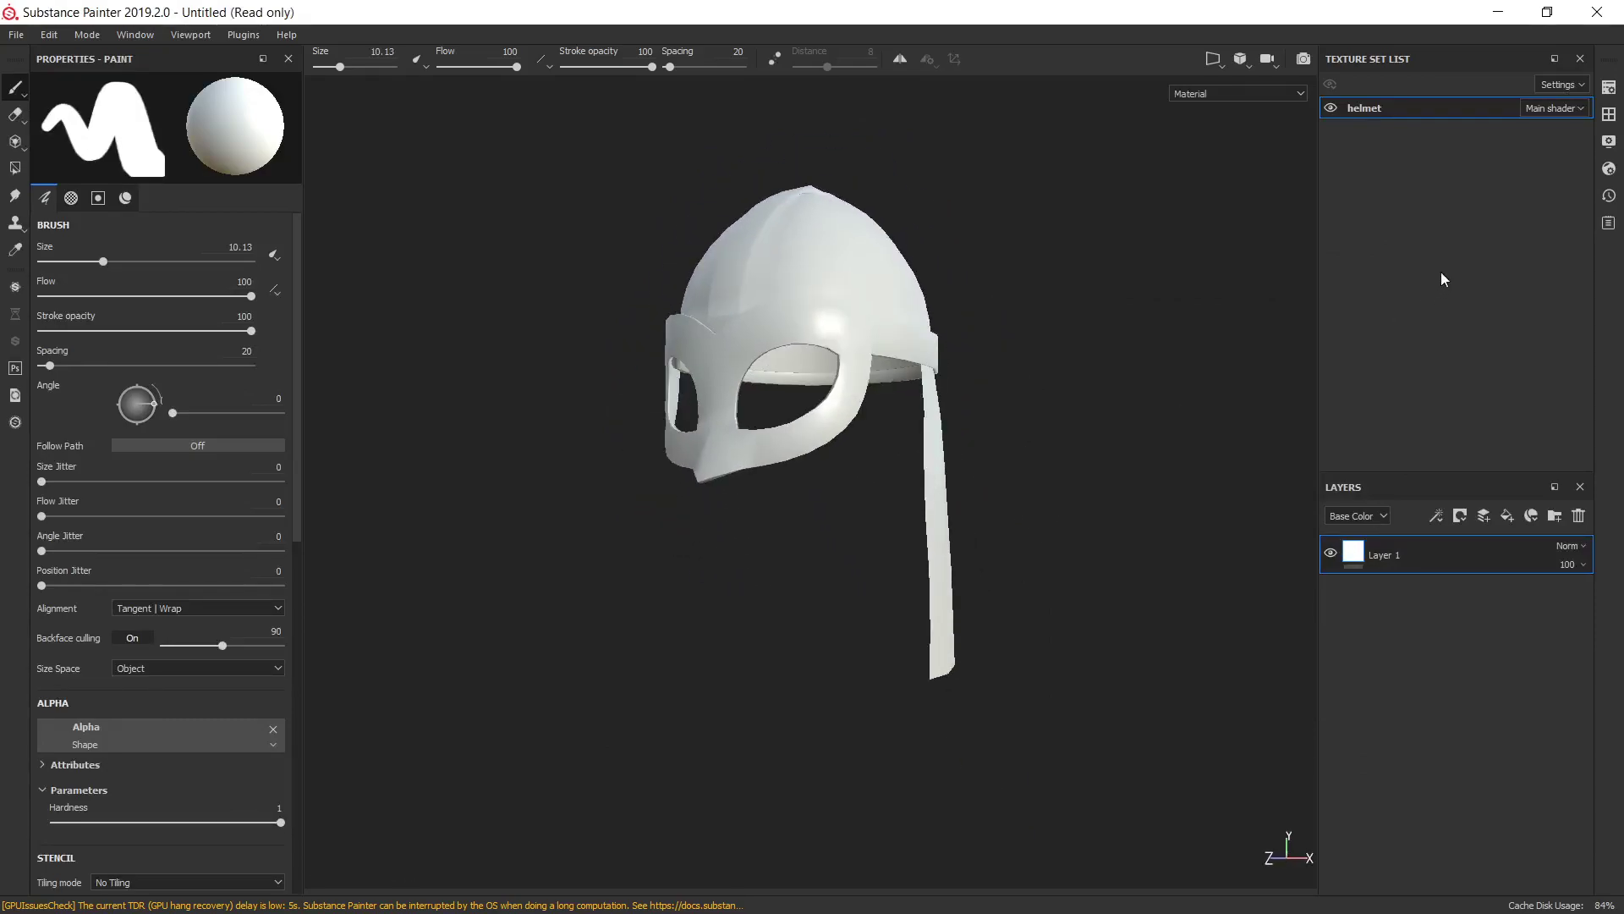
# Change the helmet shader from pbr-metal-rough to pbr-metal-rough-with-alpha-blending.
pyautogui.click(1609, 169)
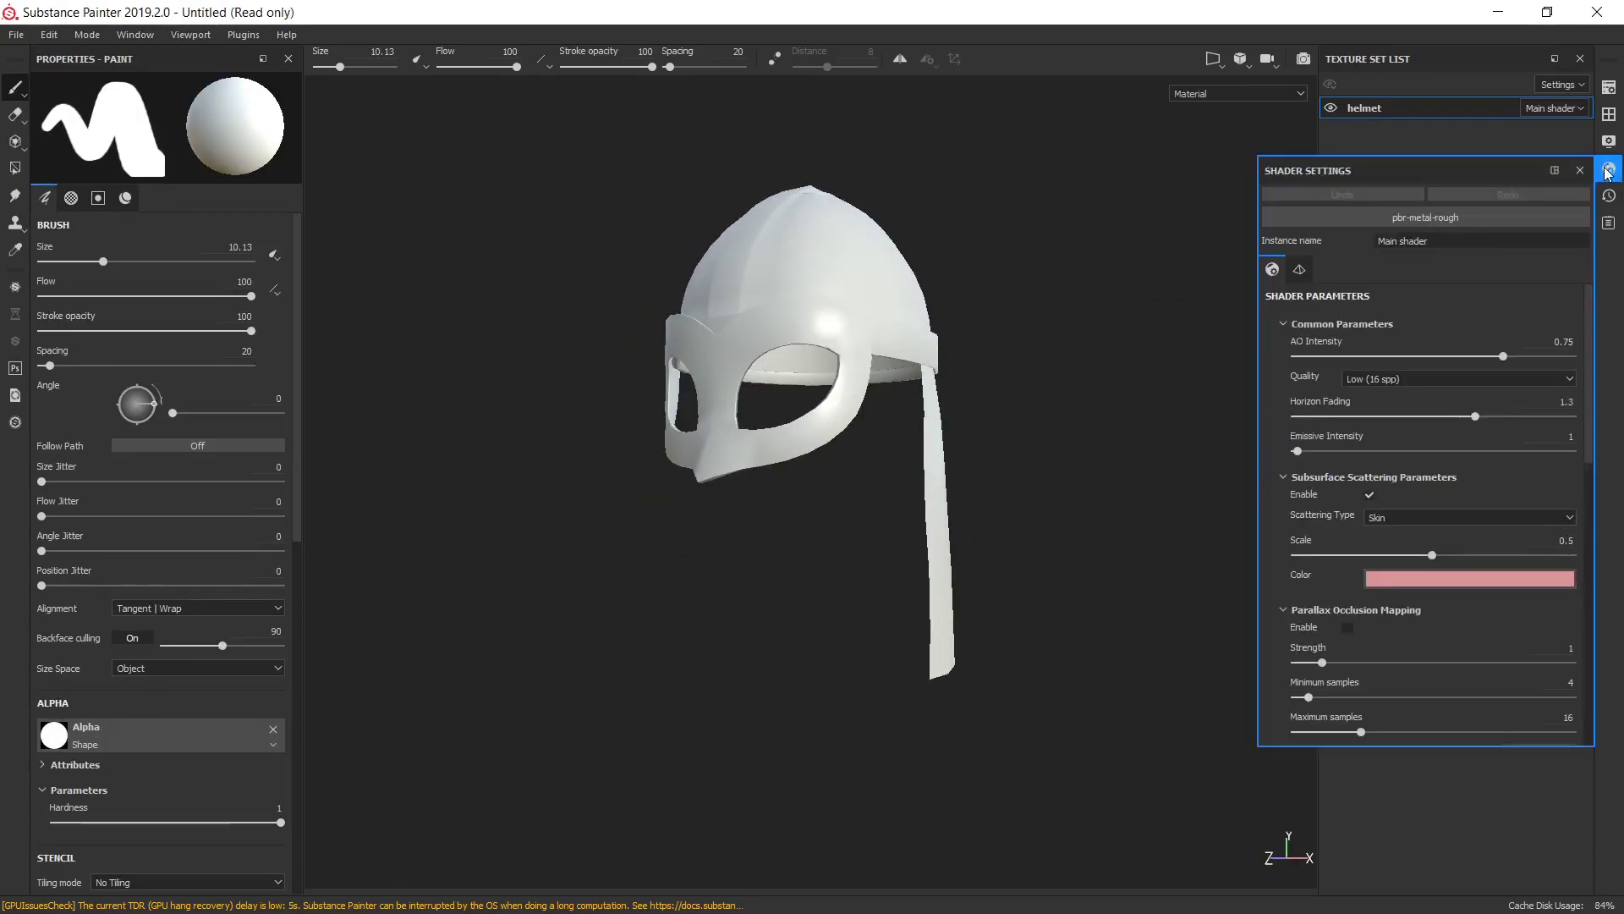
pyautogui.click(1366, 217)
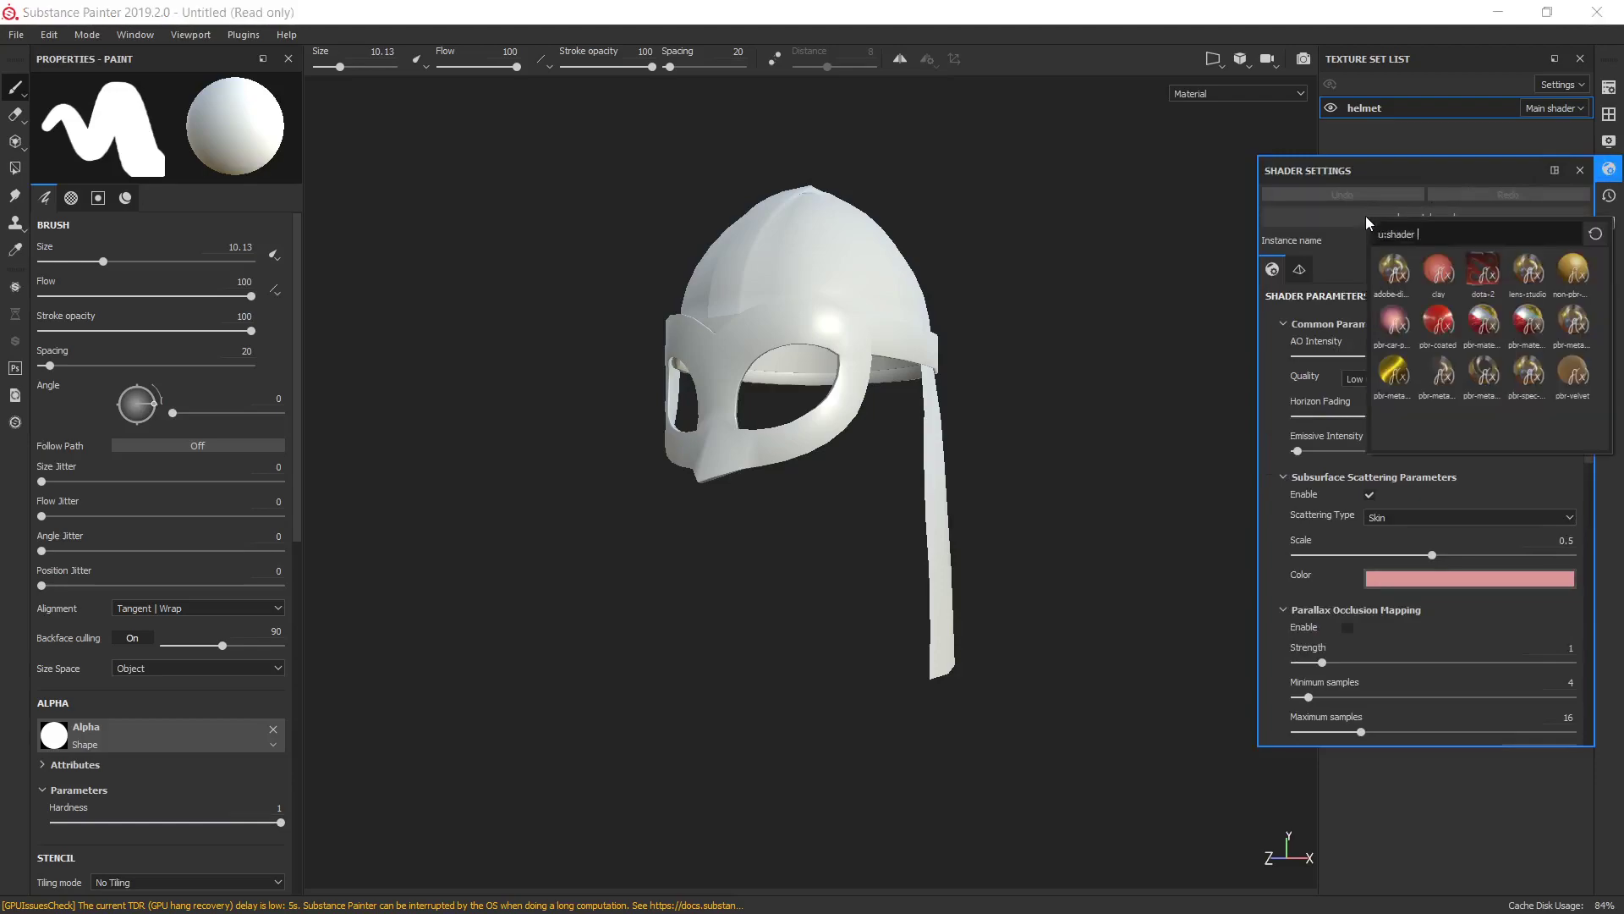
pyautogui.click(1443, 372)
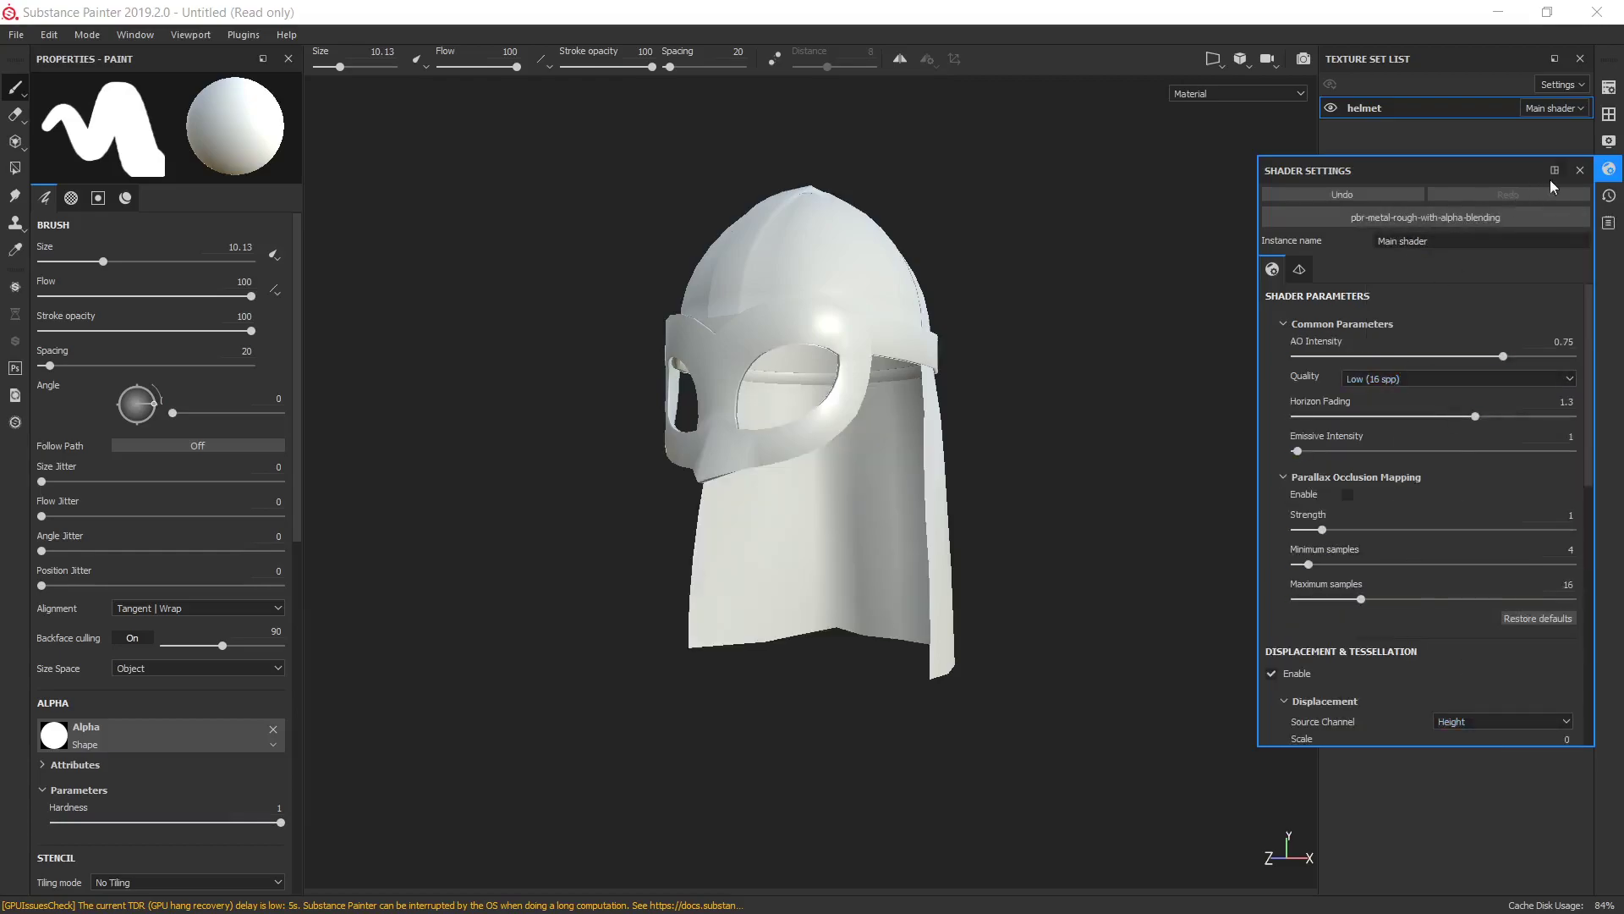
pyautogui.click(1579, 170)
pyautogui.keyDown('alt'); pyautogui.moveTo(935, 341); pyautogui.dragTo(972, 352); pyautogui.keyUp('alt')
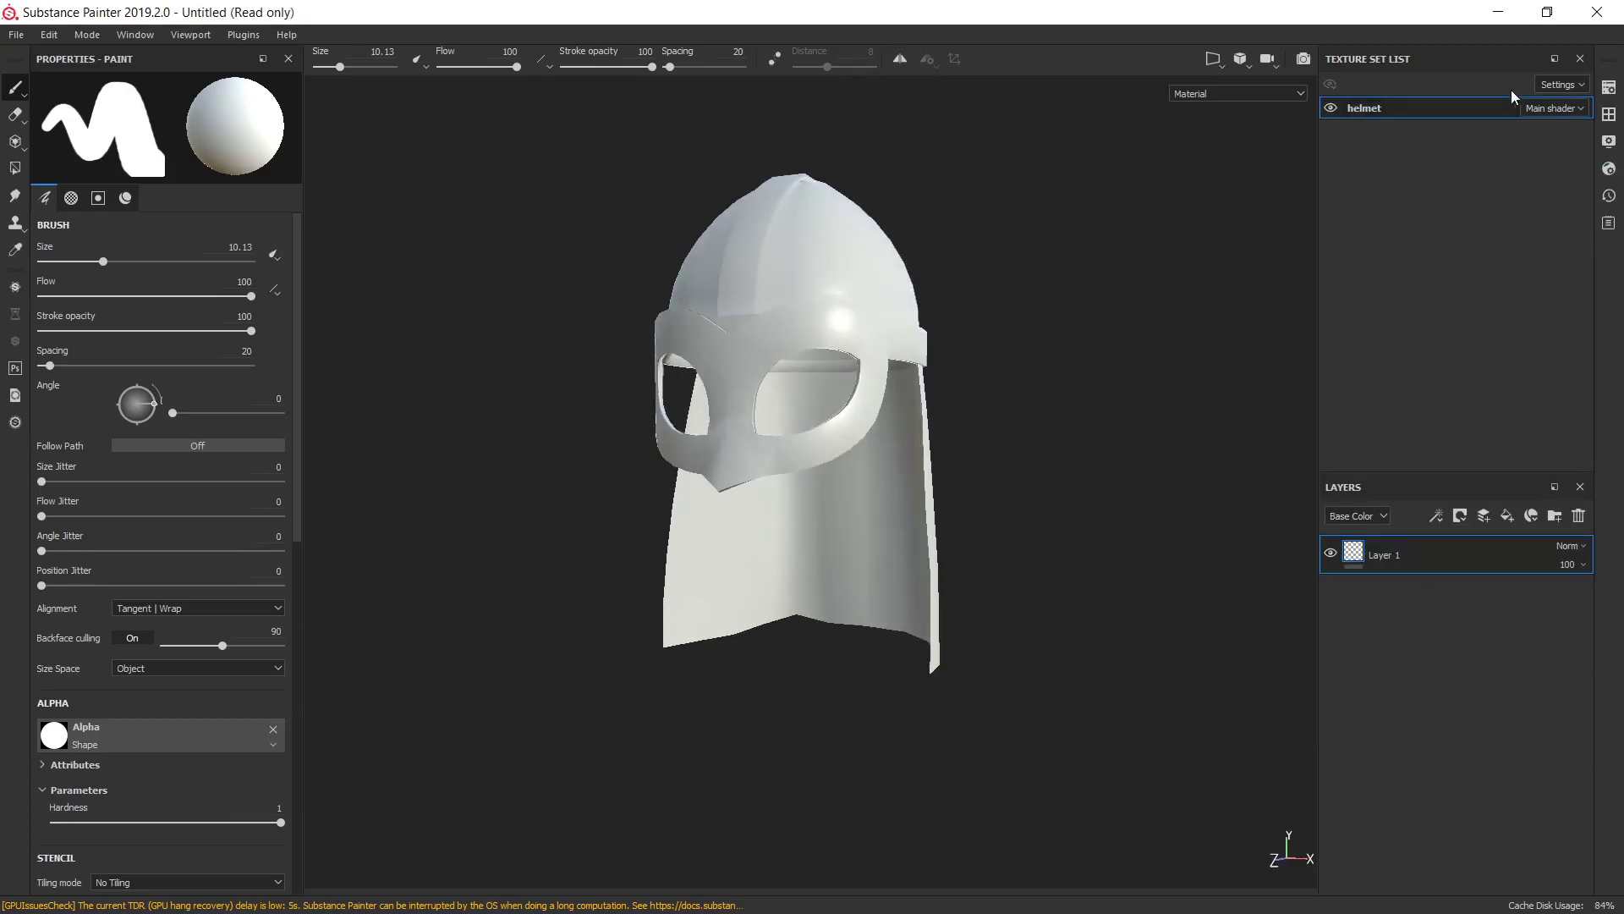
# In the mesh map baking options, untick world space normal, ID, AO, curvature, position and thickness.
pyautogui.click(1609, 88)
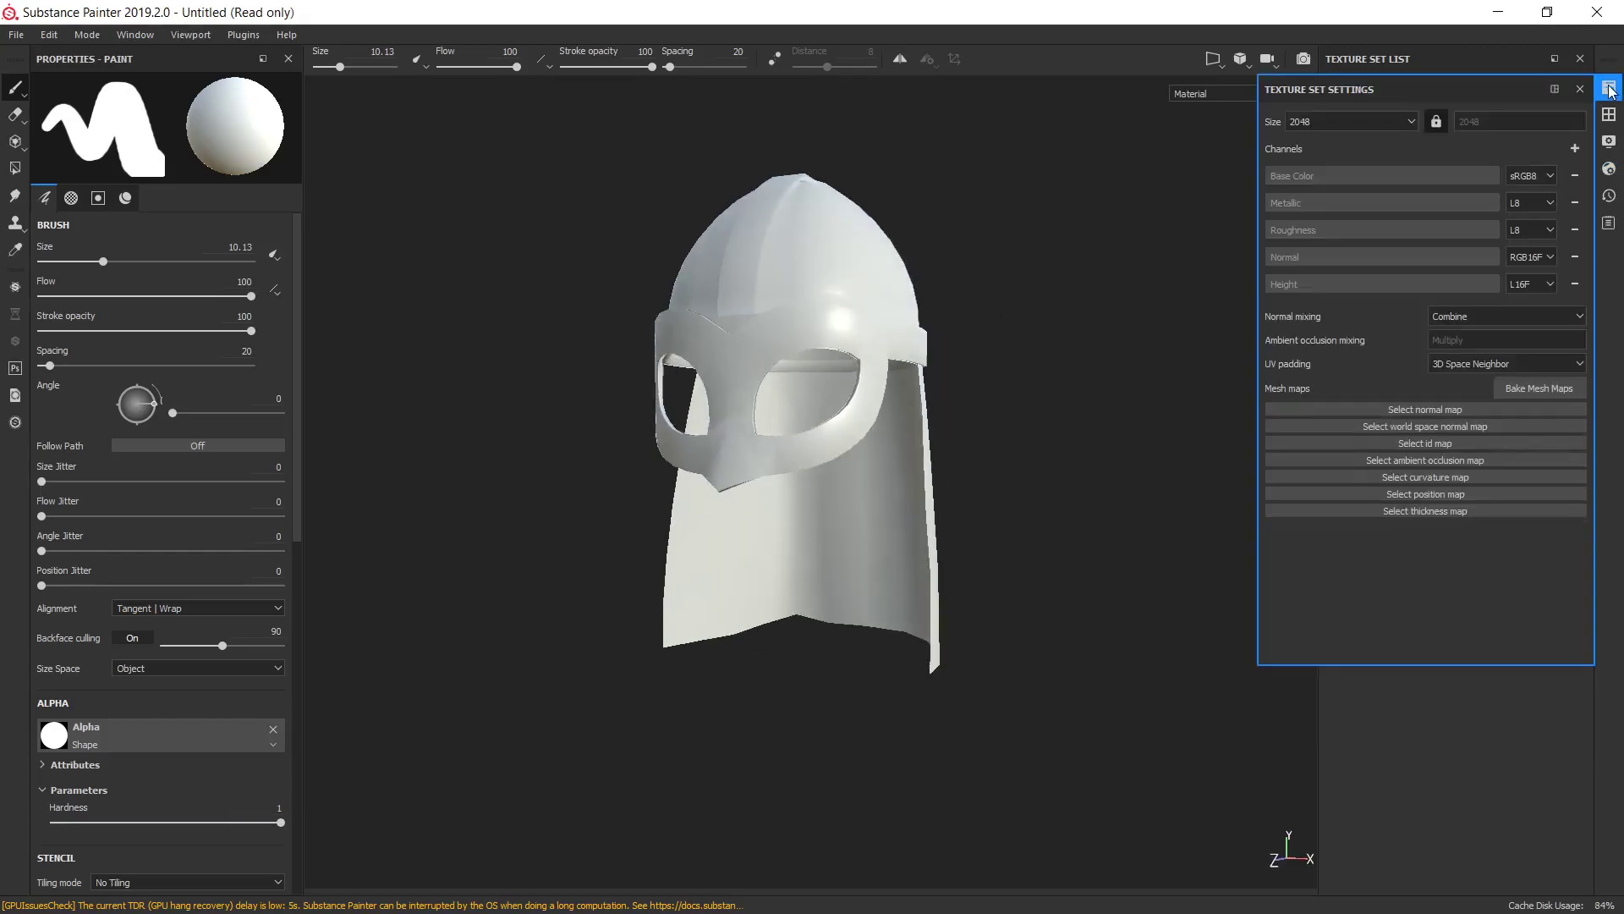
pyautogui.click(1521, 387)
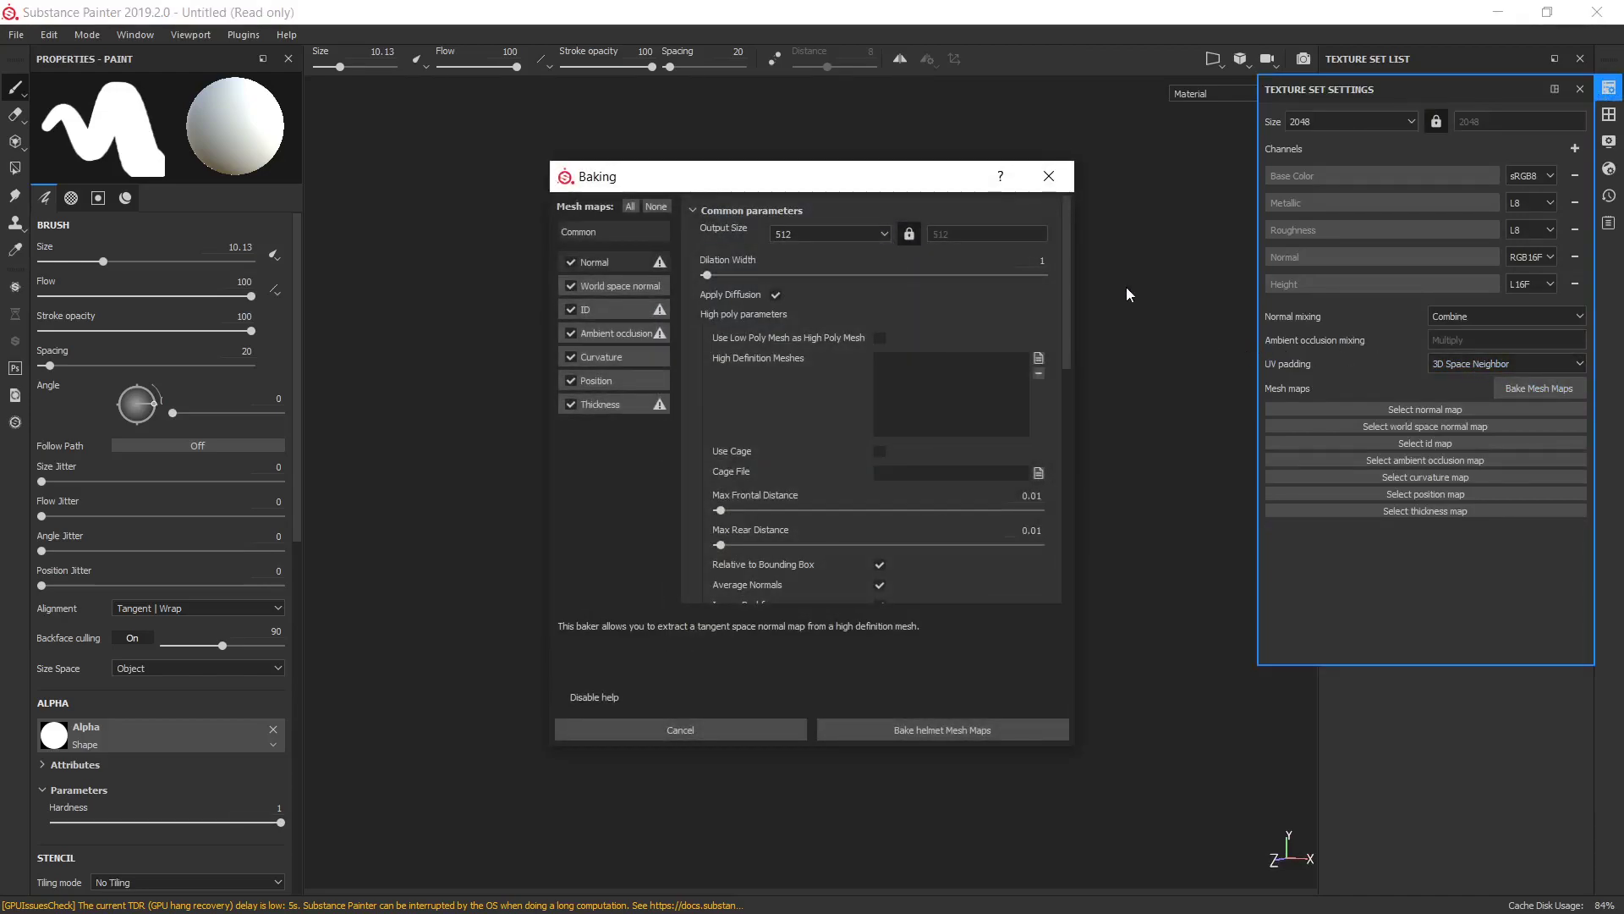
pyautogui.click(572, 287)
pyautogui.click(572, 309)
pyautogui.click(572, 333)
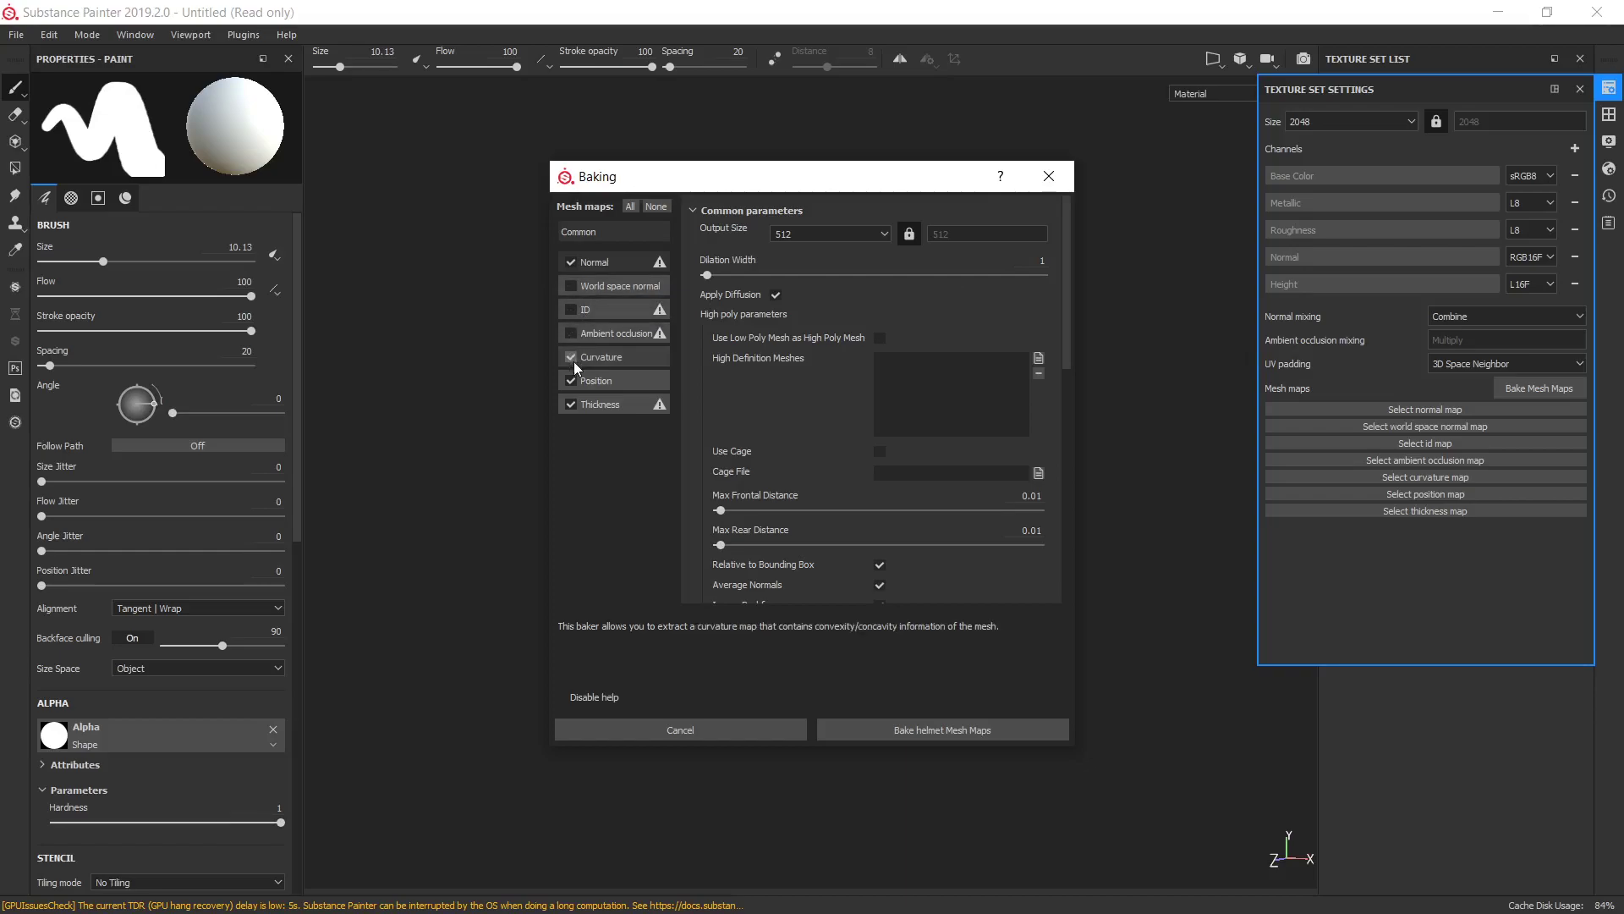
pyautogui.click(571, 357)
pyautogui.click(571, 380)
pyautogui.click(571, 404)
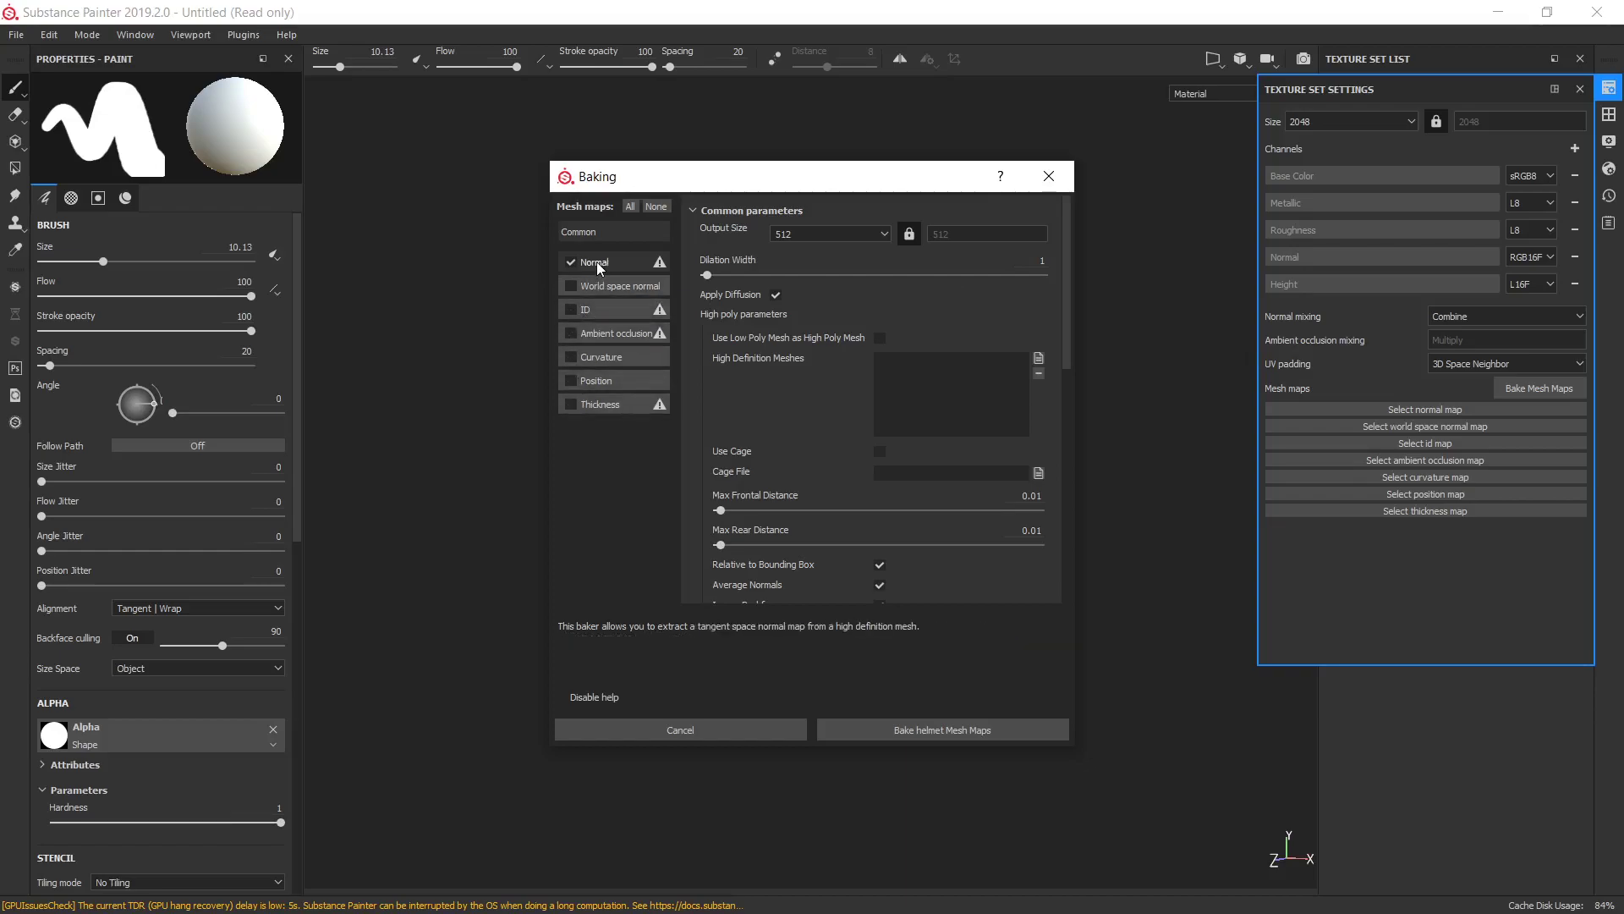
# Set bake output size 2048, dilation width 0, and turn off Apply Diffusion.
pyautogui.click(829, 226)
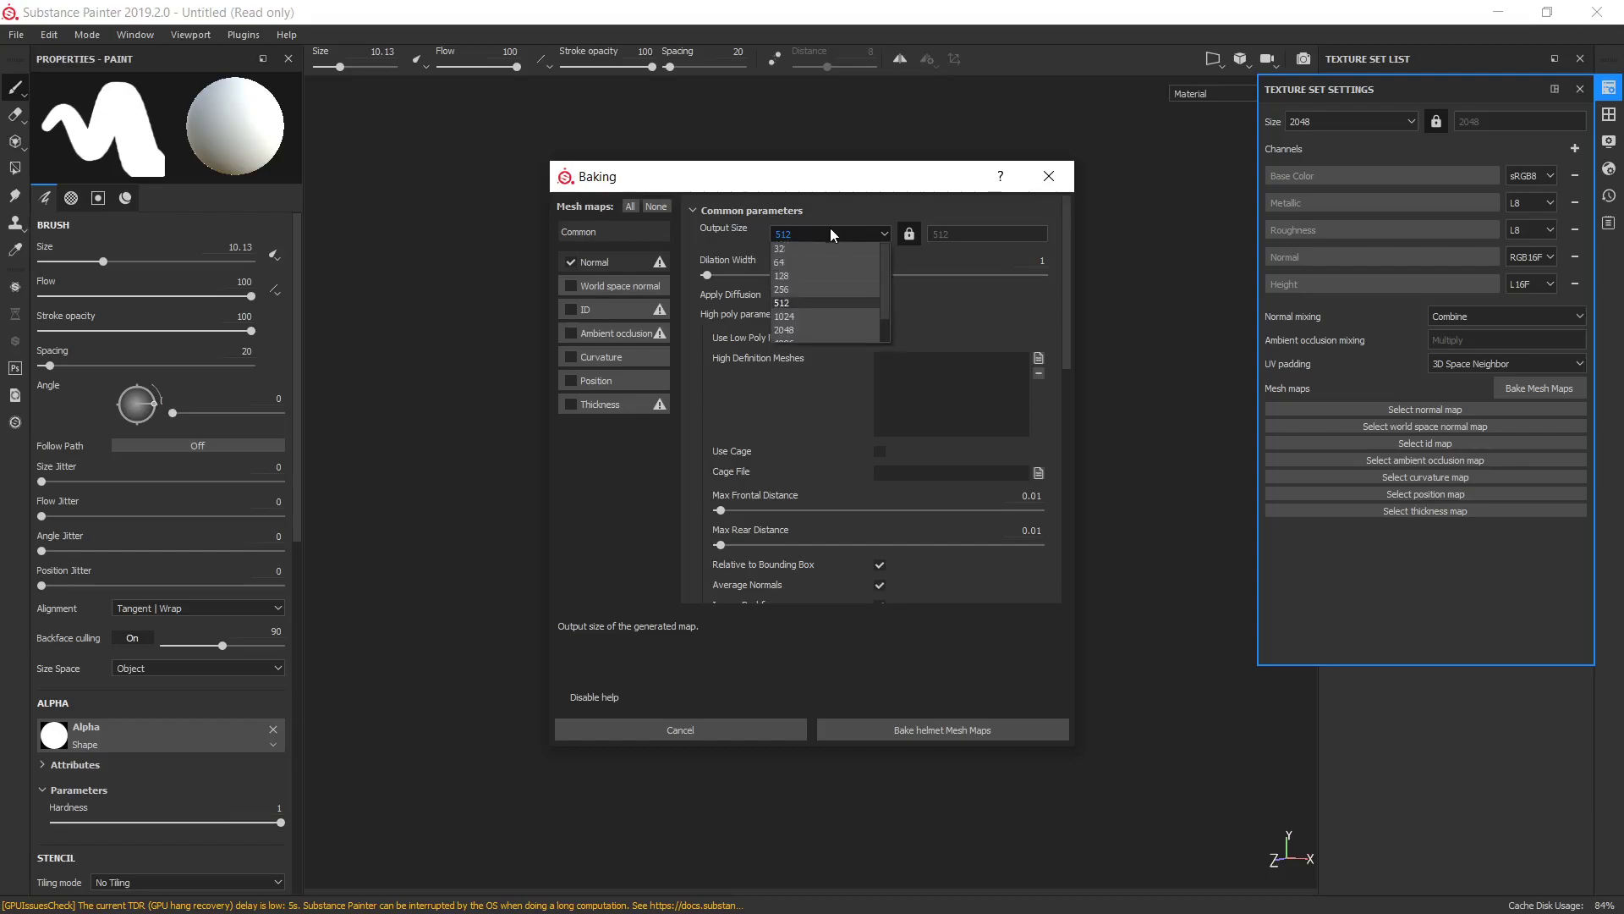
pyautogui.click(804, 329)
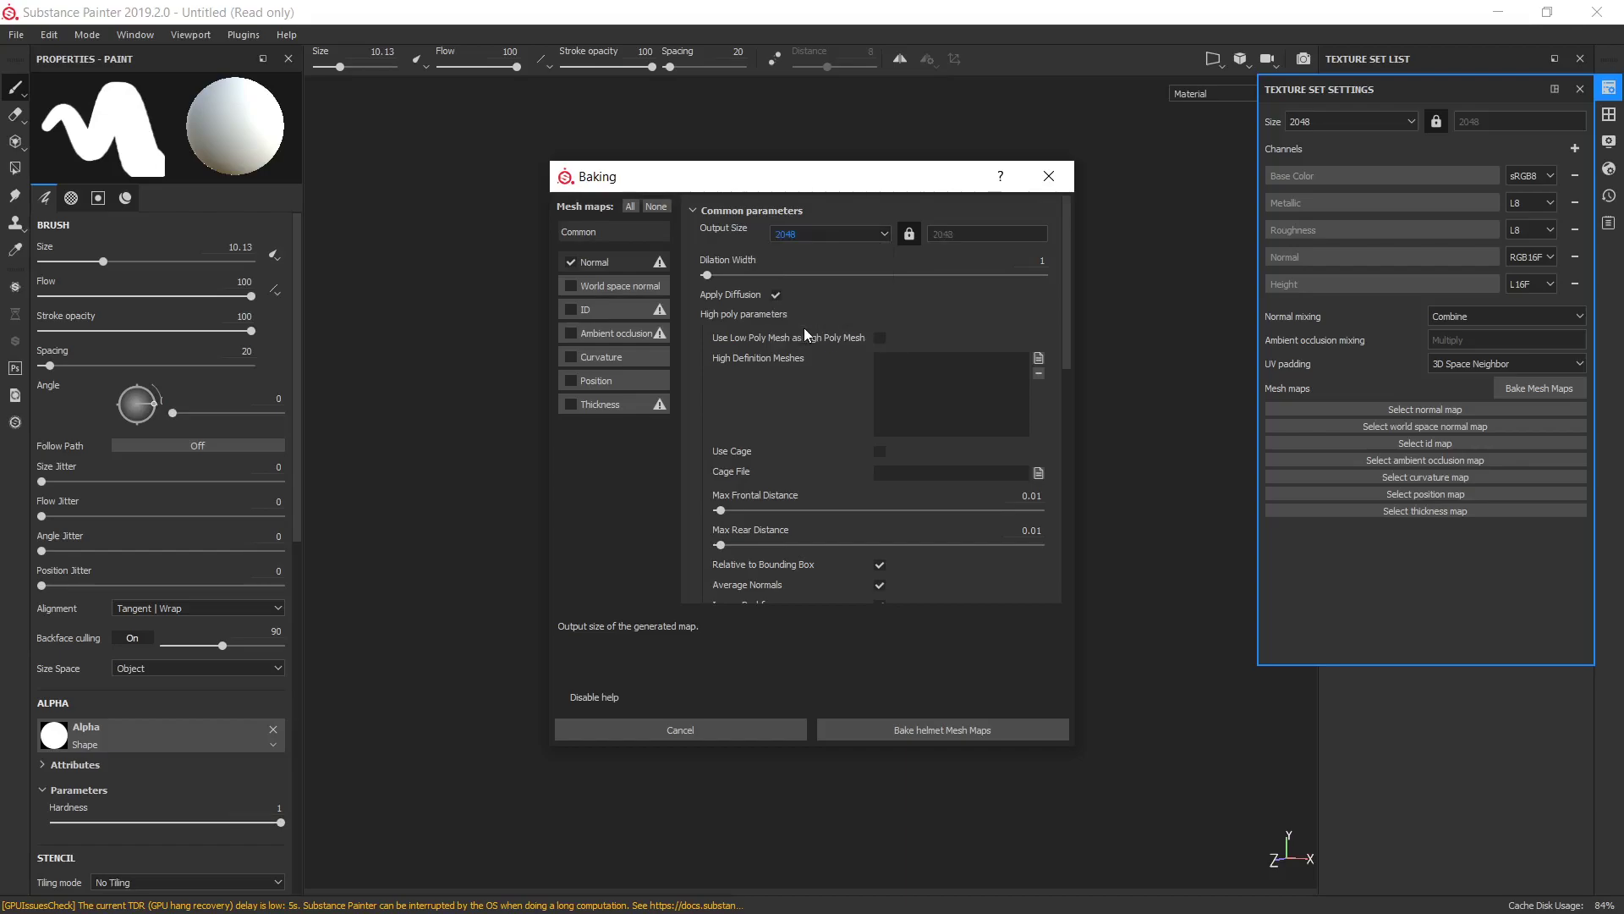
pyautogui.moveTo(707, 276); pyautogui.dragTo(649, 283)
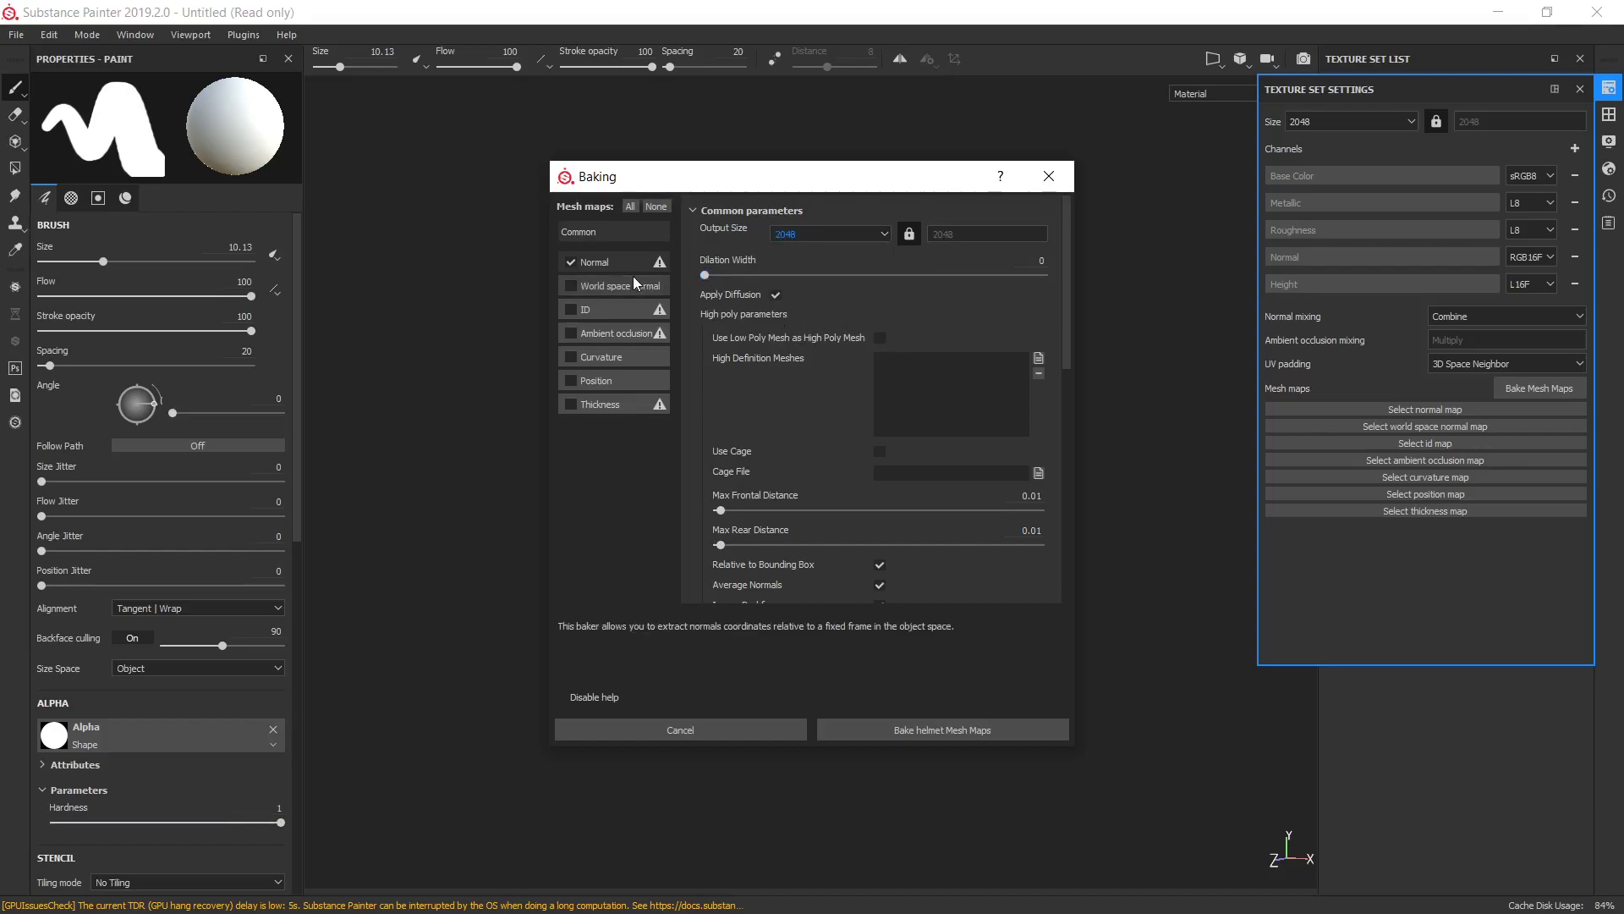
pyautogui.click(776, 294)
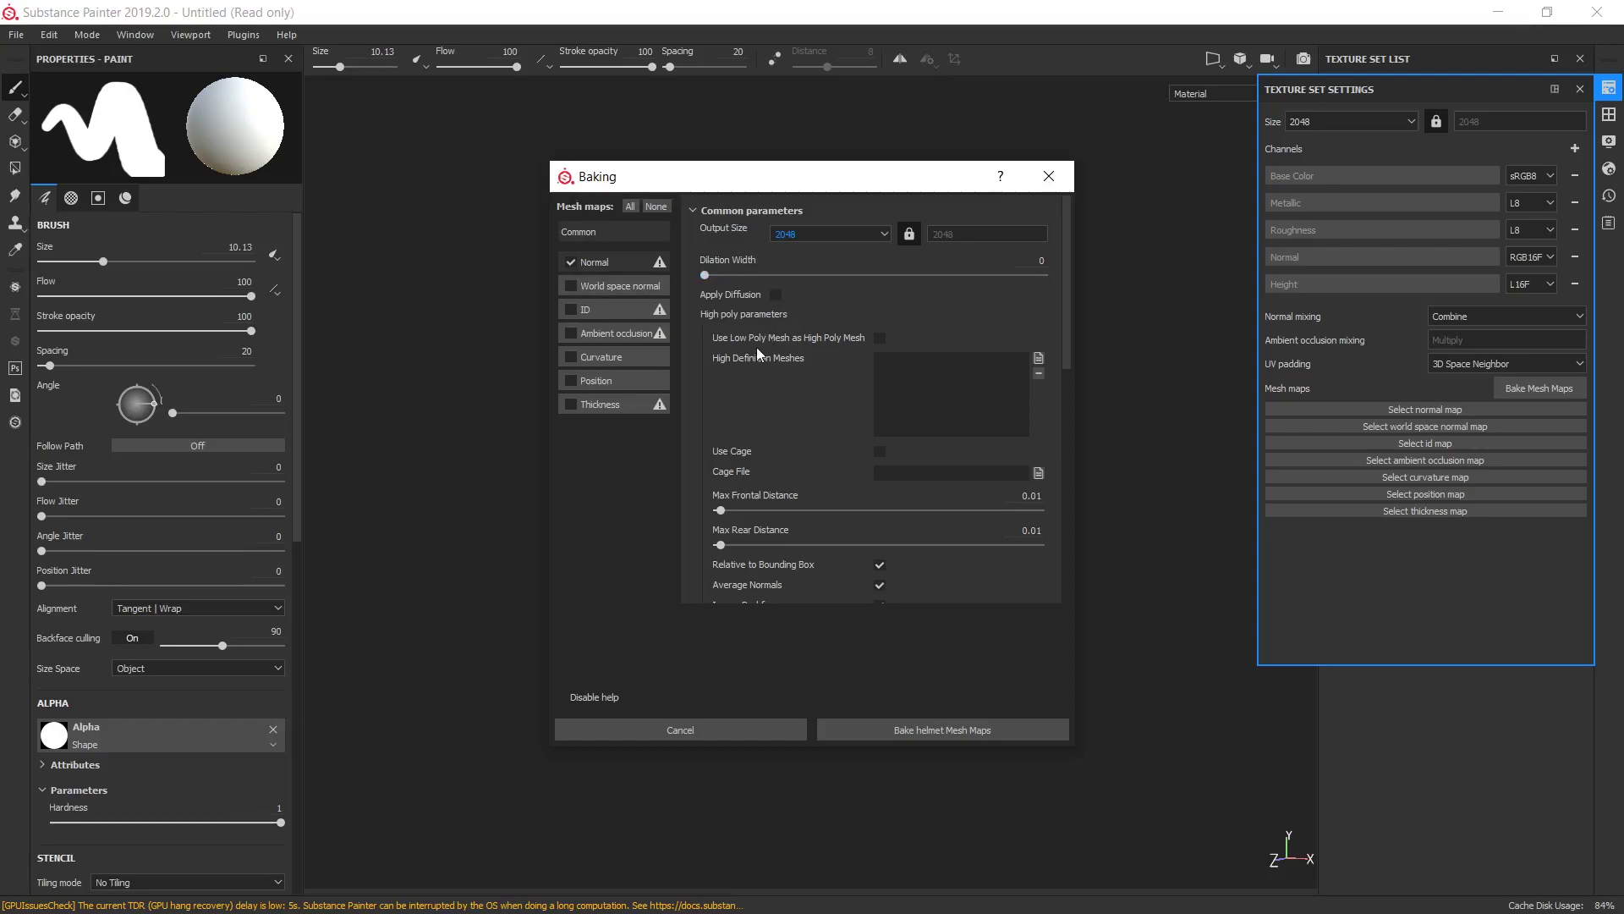
pyautogui.click(1039, 359)
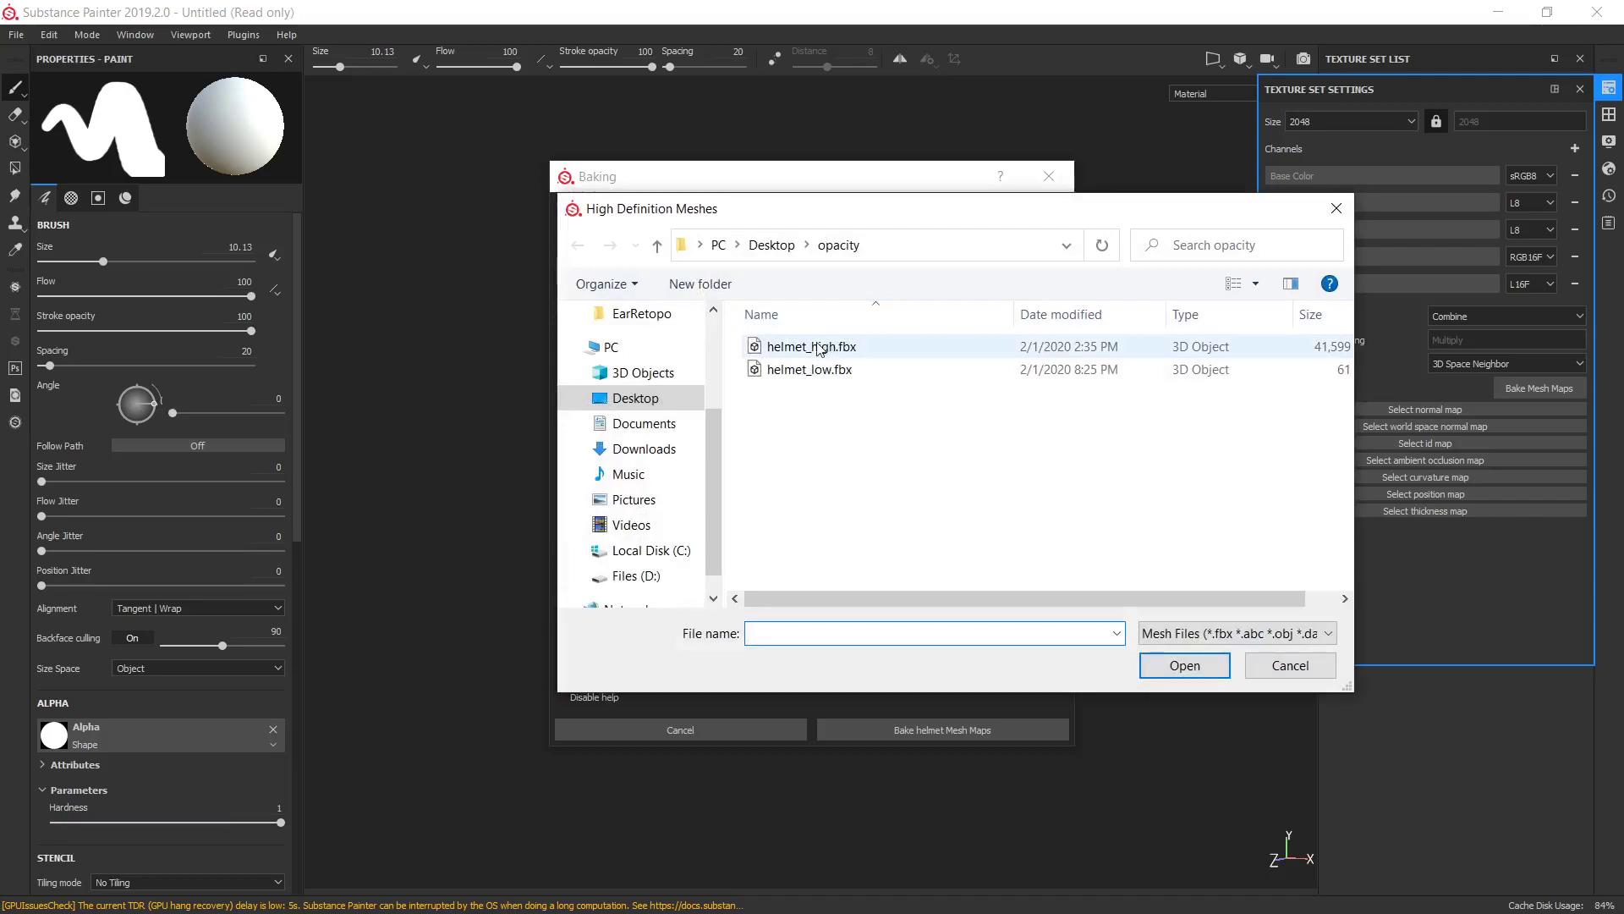
# Bake the Normal map from helmet_high.fbx using Subsampling 4x4 and By Mesh Name matching.
pyautogui.doubleClick(792, 348)
pyautogui.scroll(-1, 893, 430)
pyautogui.scroll(-3, 894, 430)
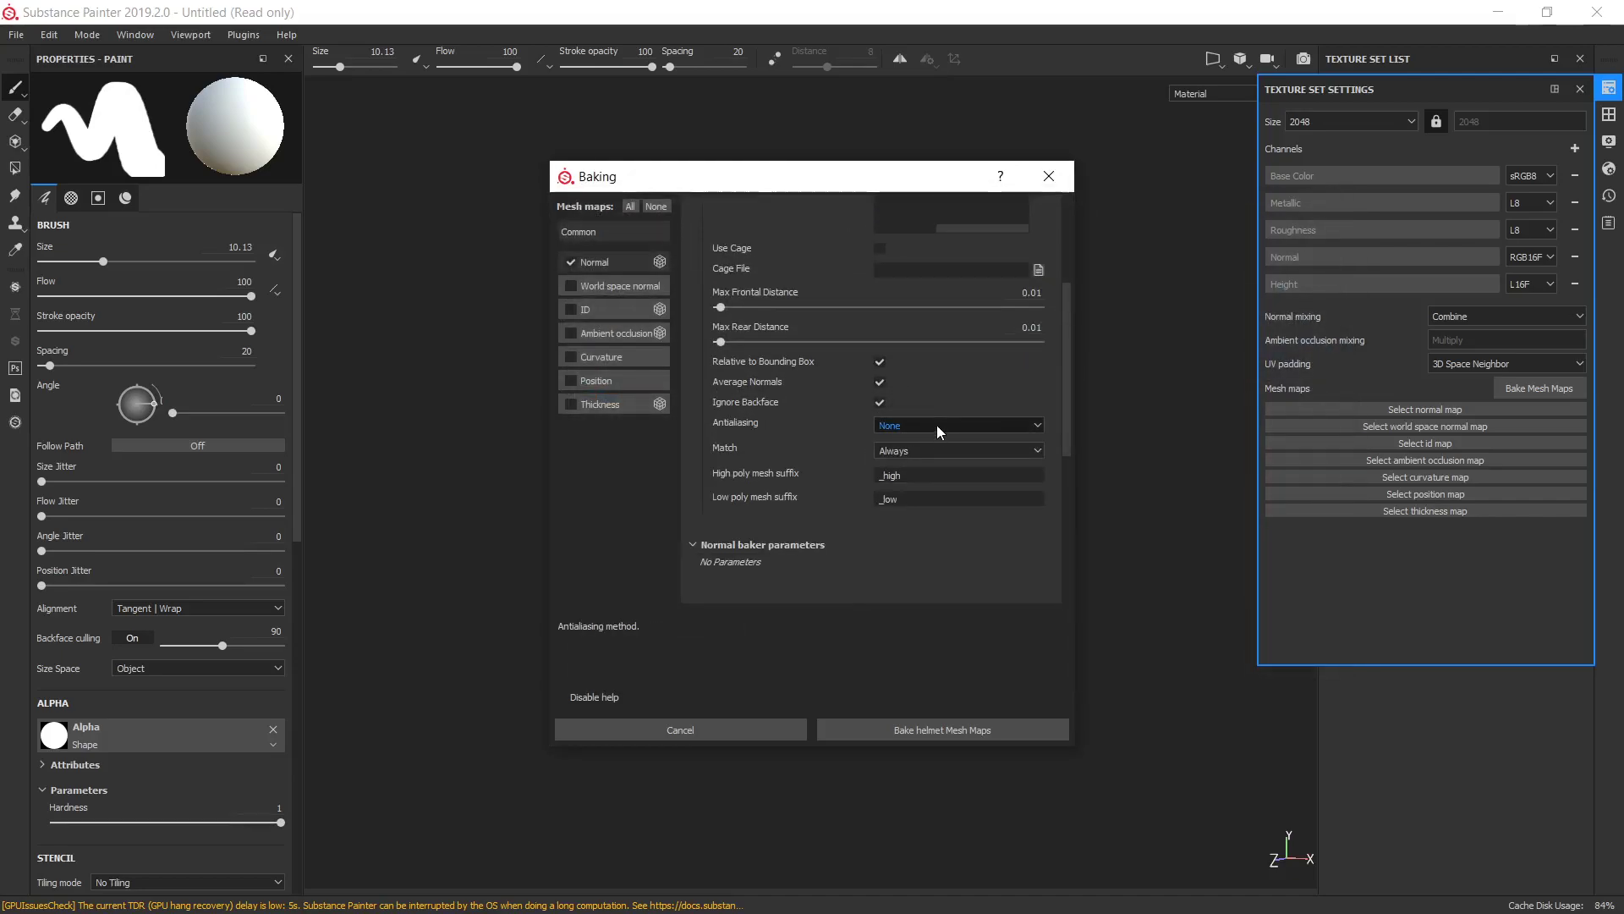
pyautogui.click(937, 425)
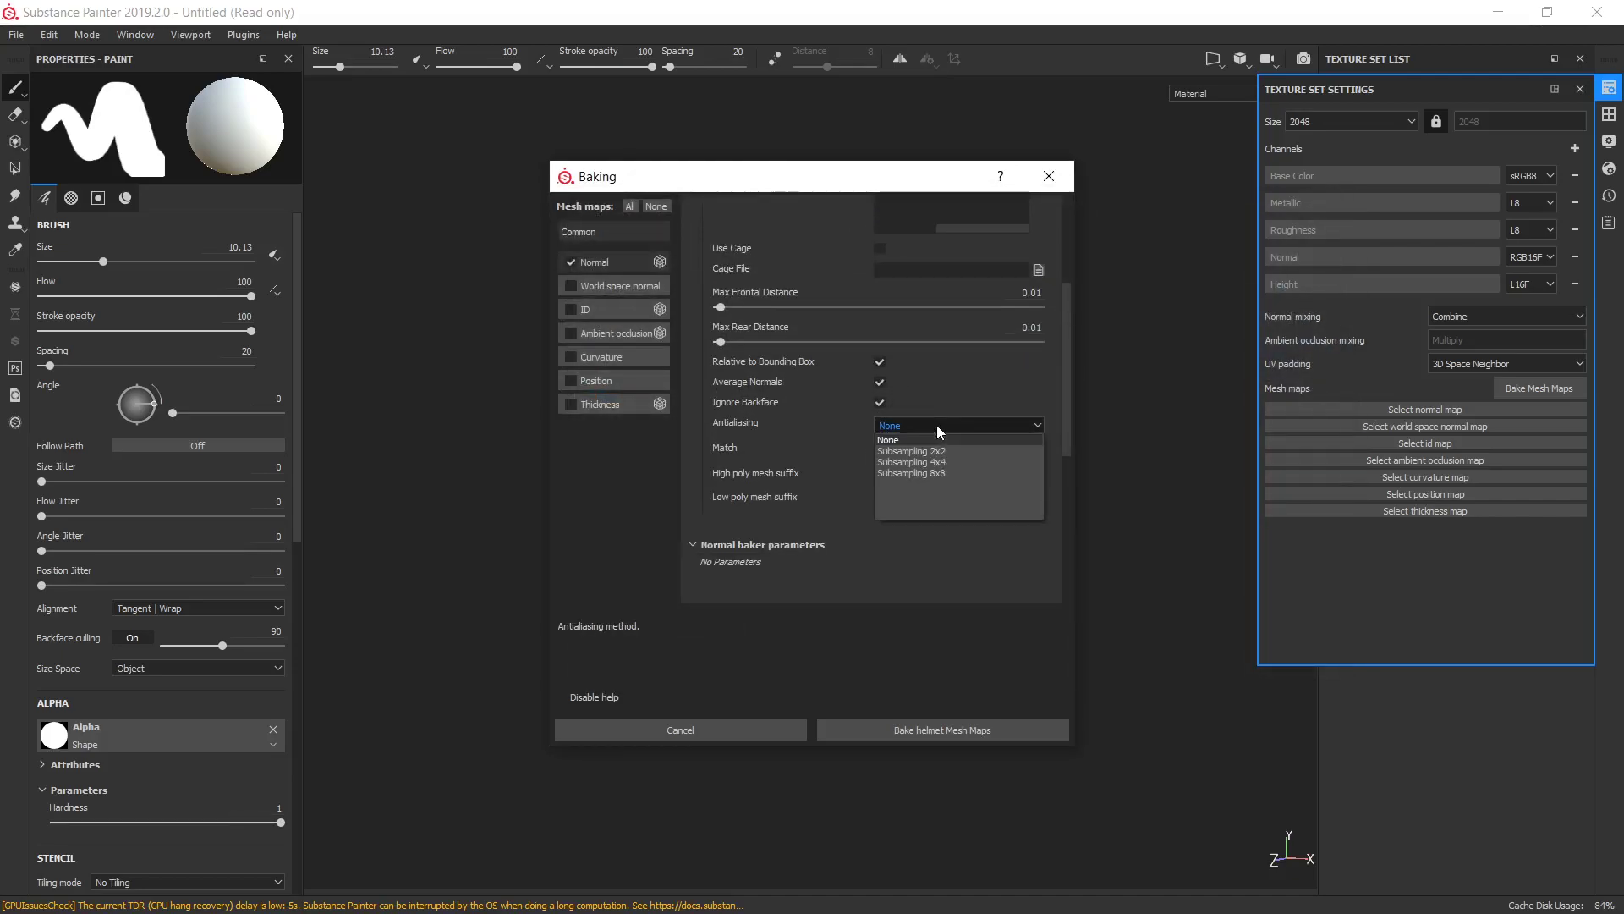
pyautogui.click(909, 463)
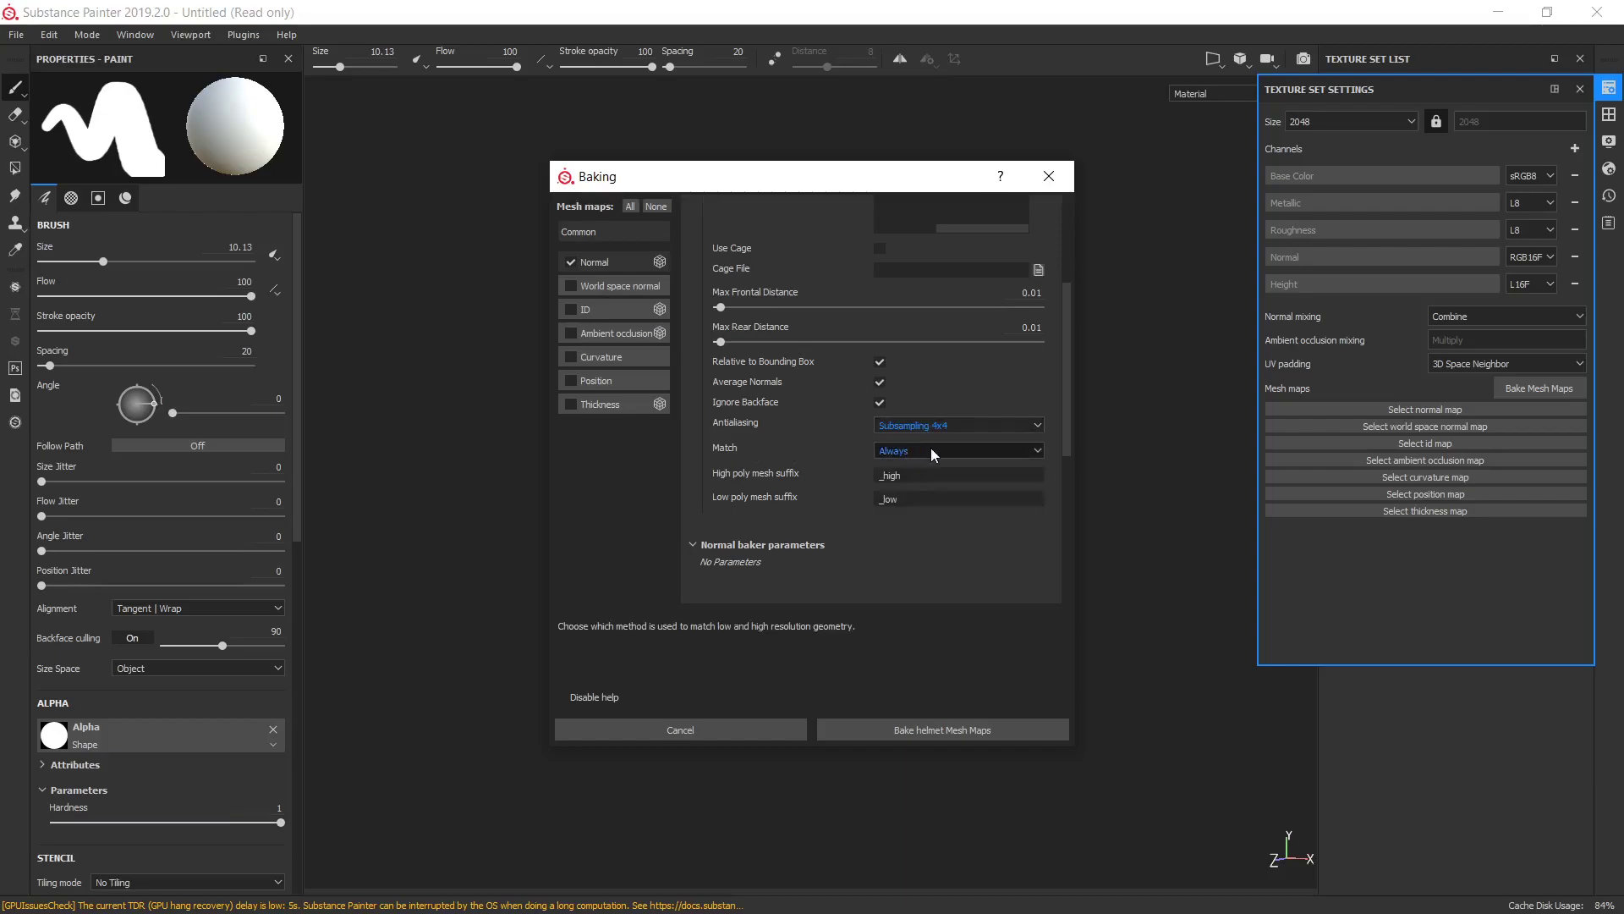
pyautogui.click(931, 449)
pyautogui.click(930, 477)
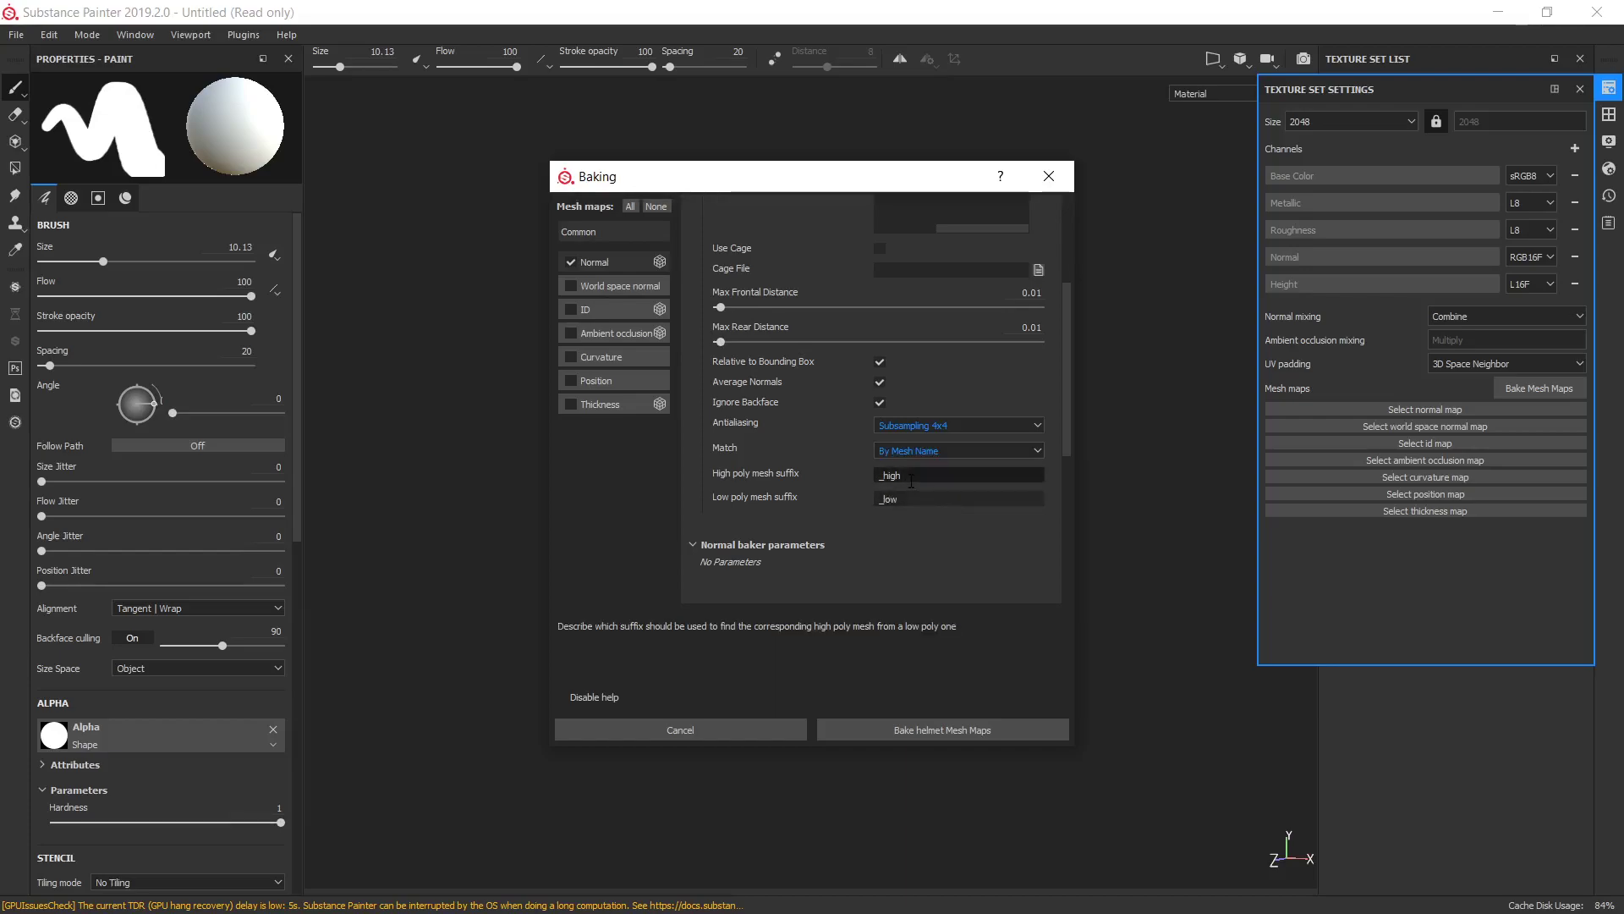
pyautogui.click(928, 730)
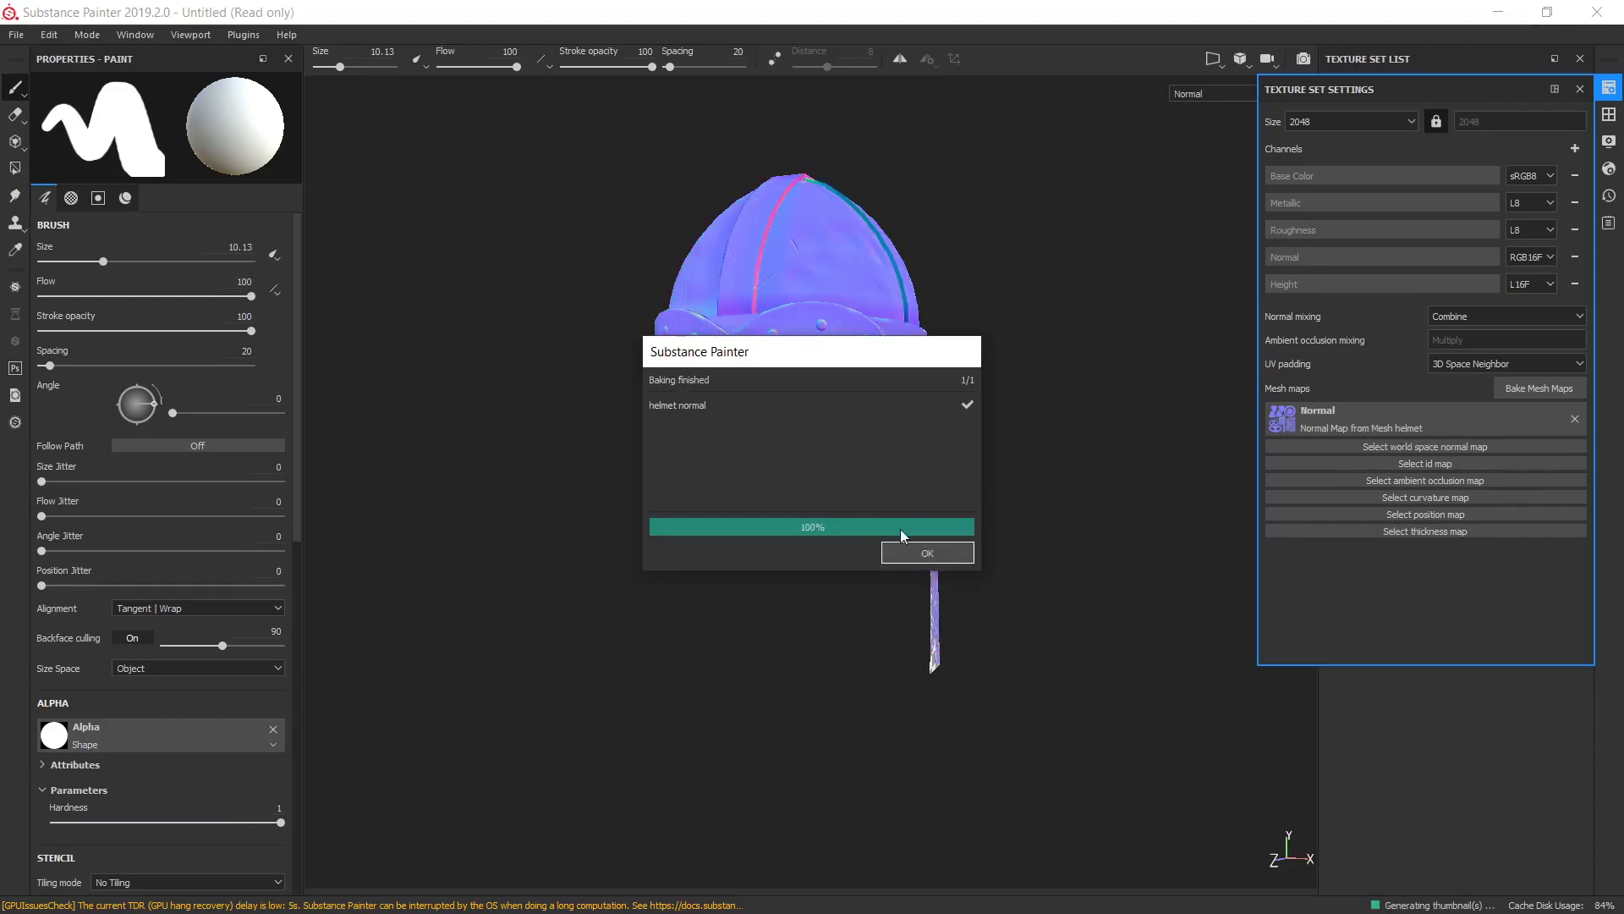
pyautogui.click(925, 550)
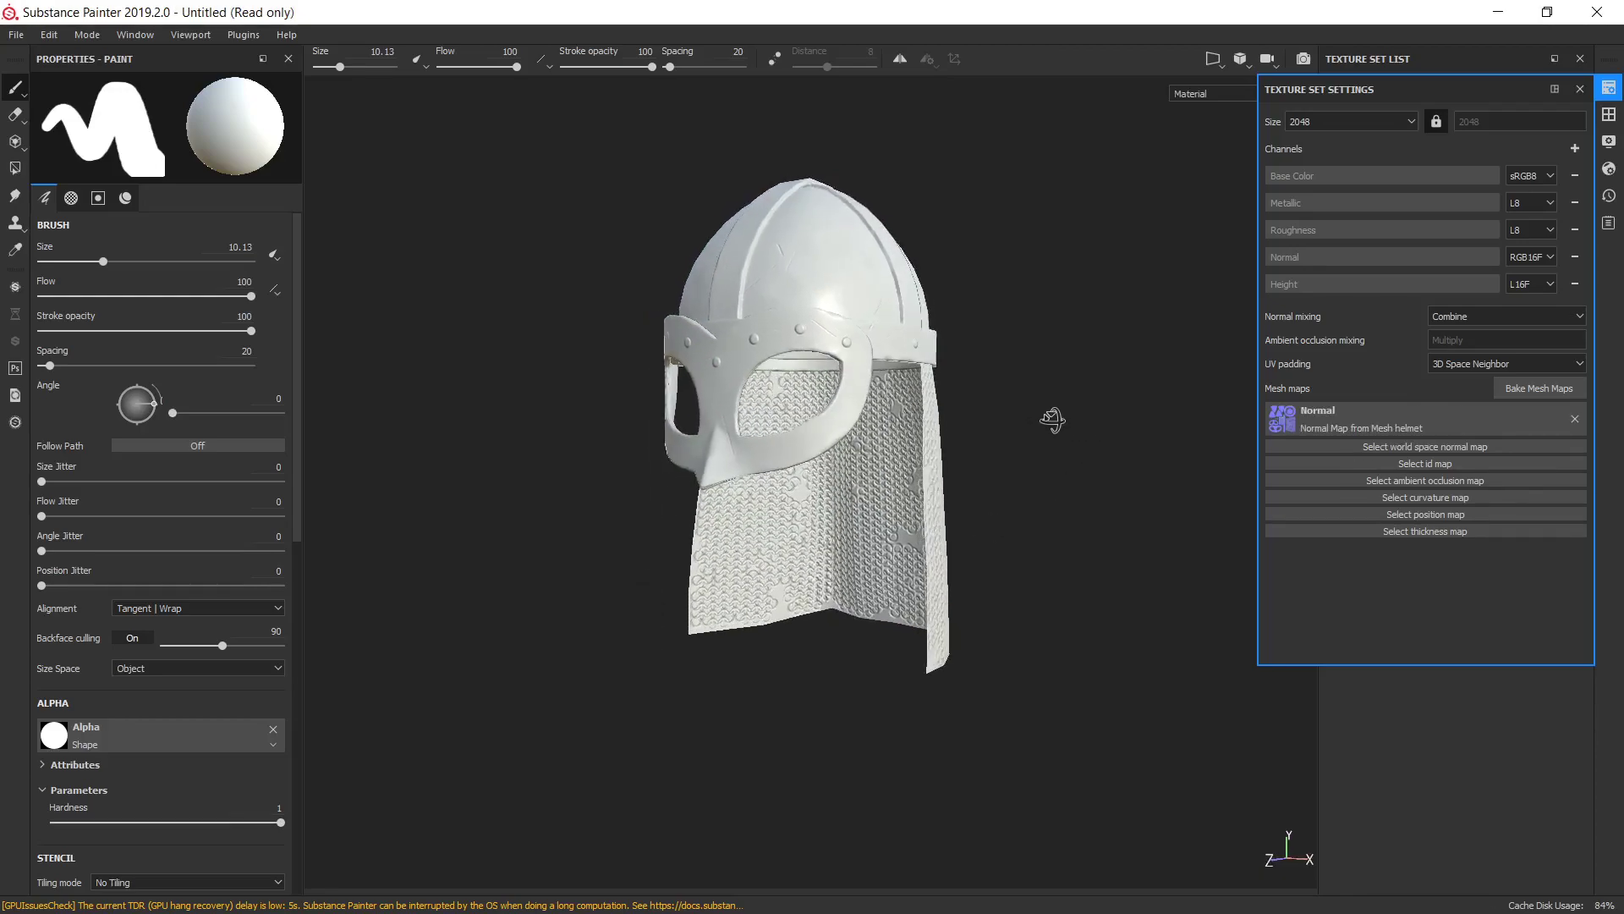
# Export the baked normal map from the Shelf to the opacity folder and open the PNG.
pyautogui.click(1578, 90)
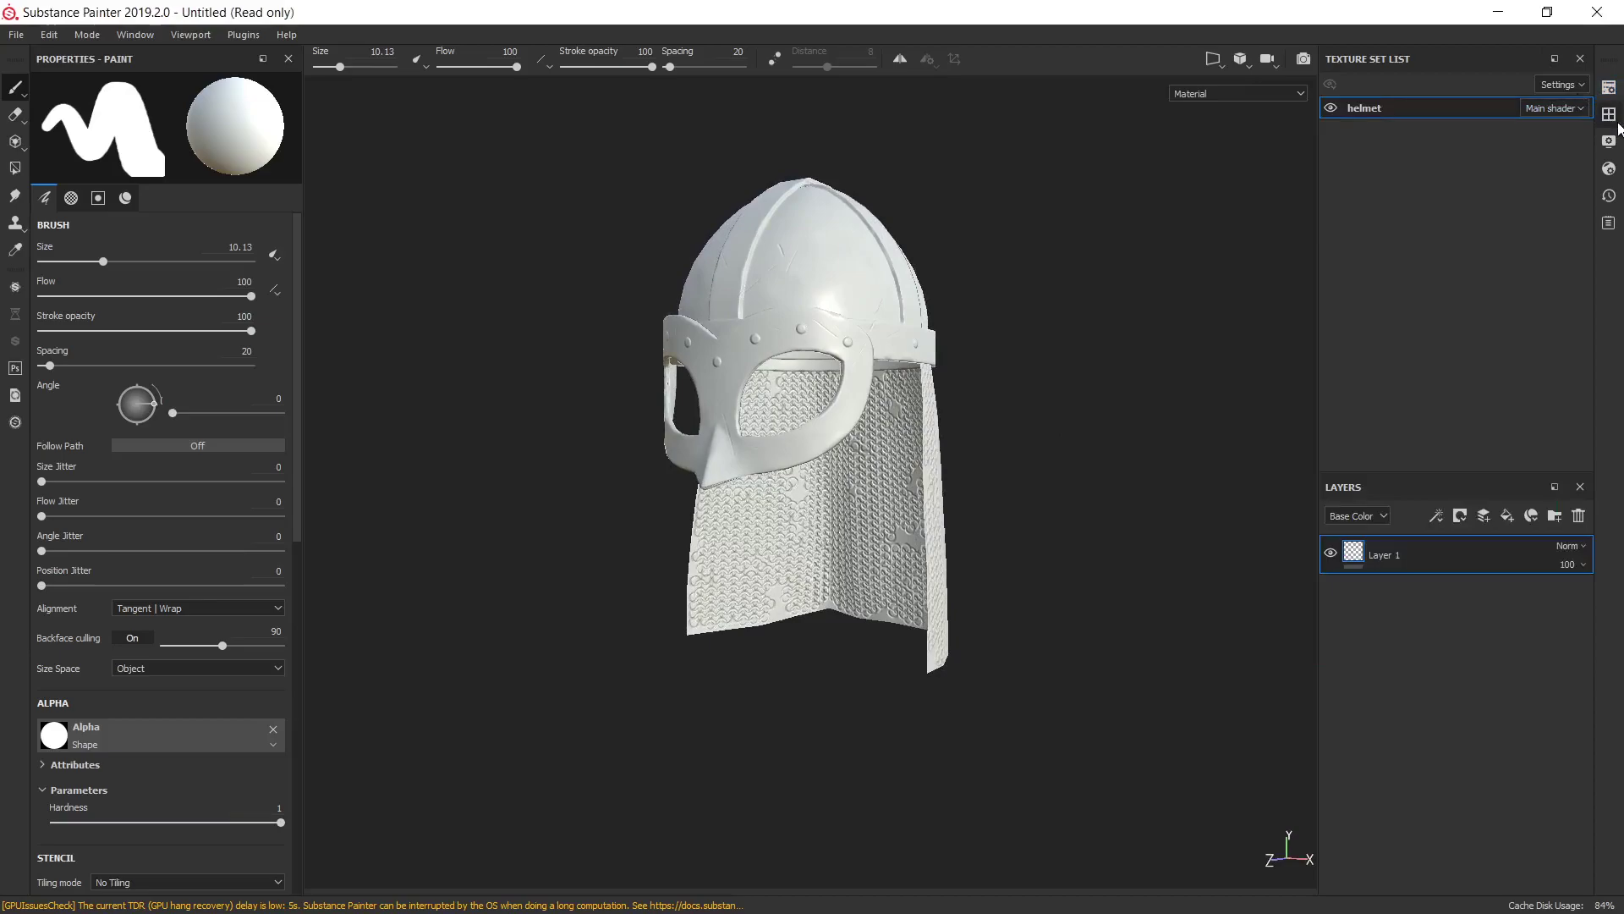
pyautogui.click(1609, 115)
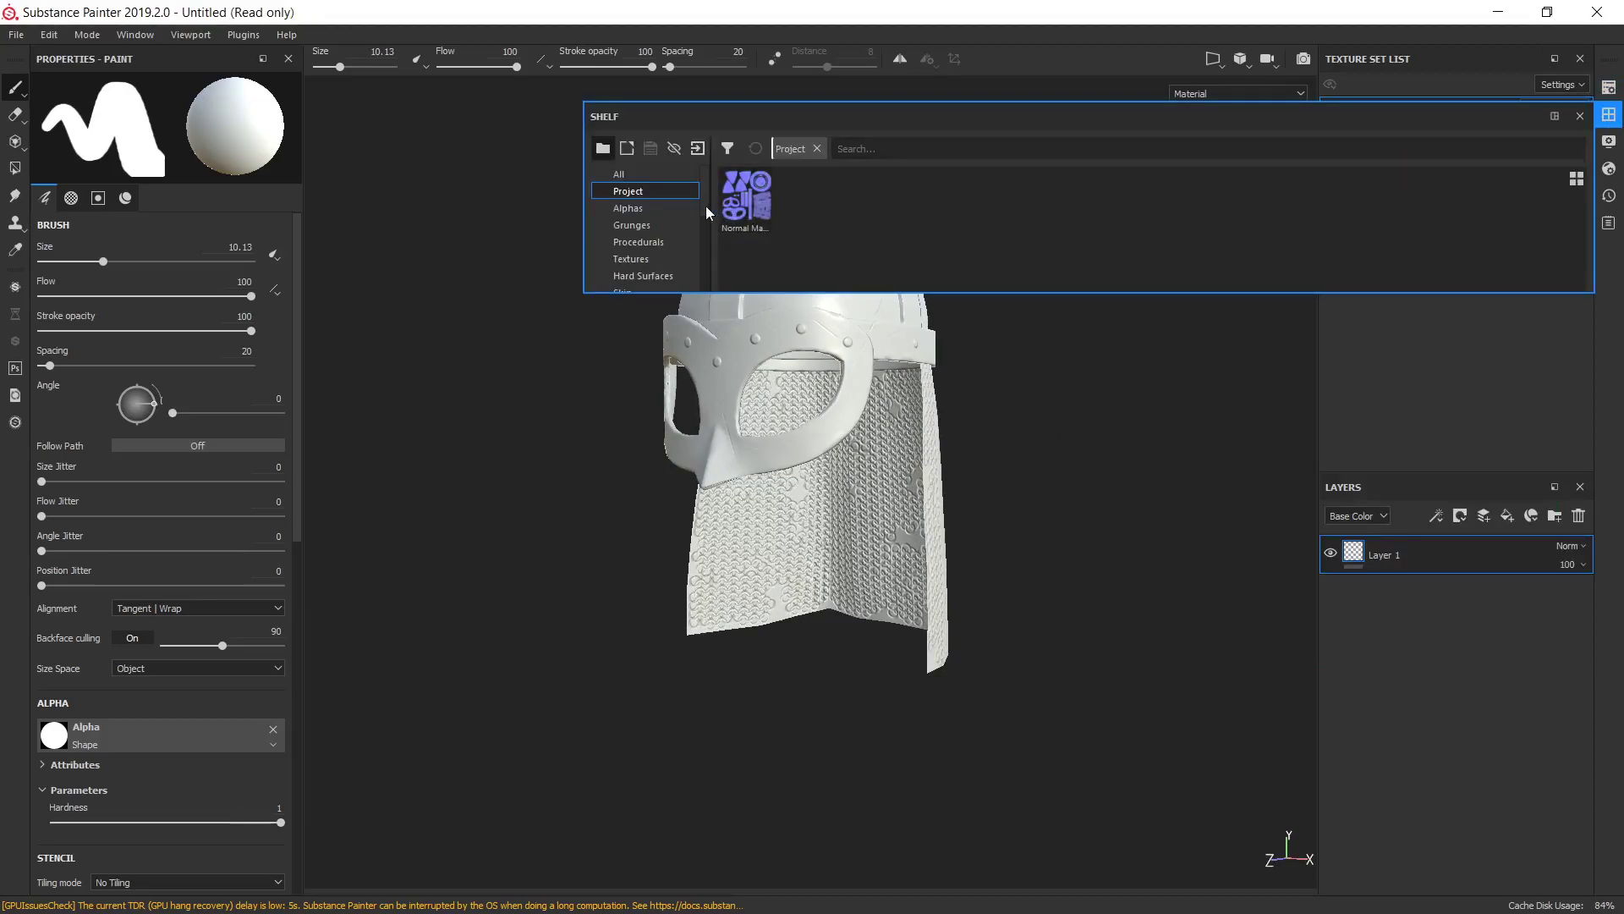
pyautogui.rightClick(746, 192)
pyautogui.click(807, 261)
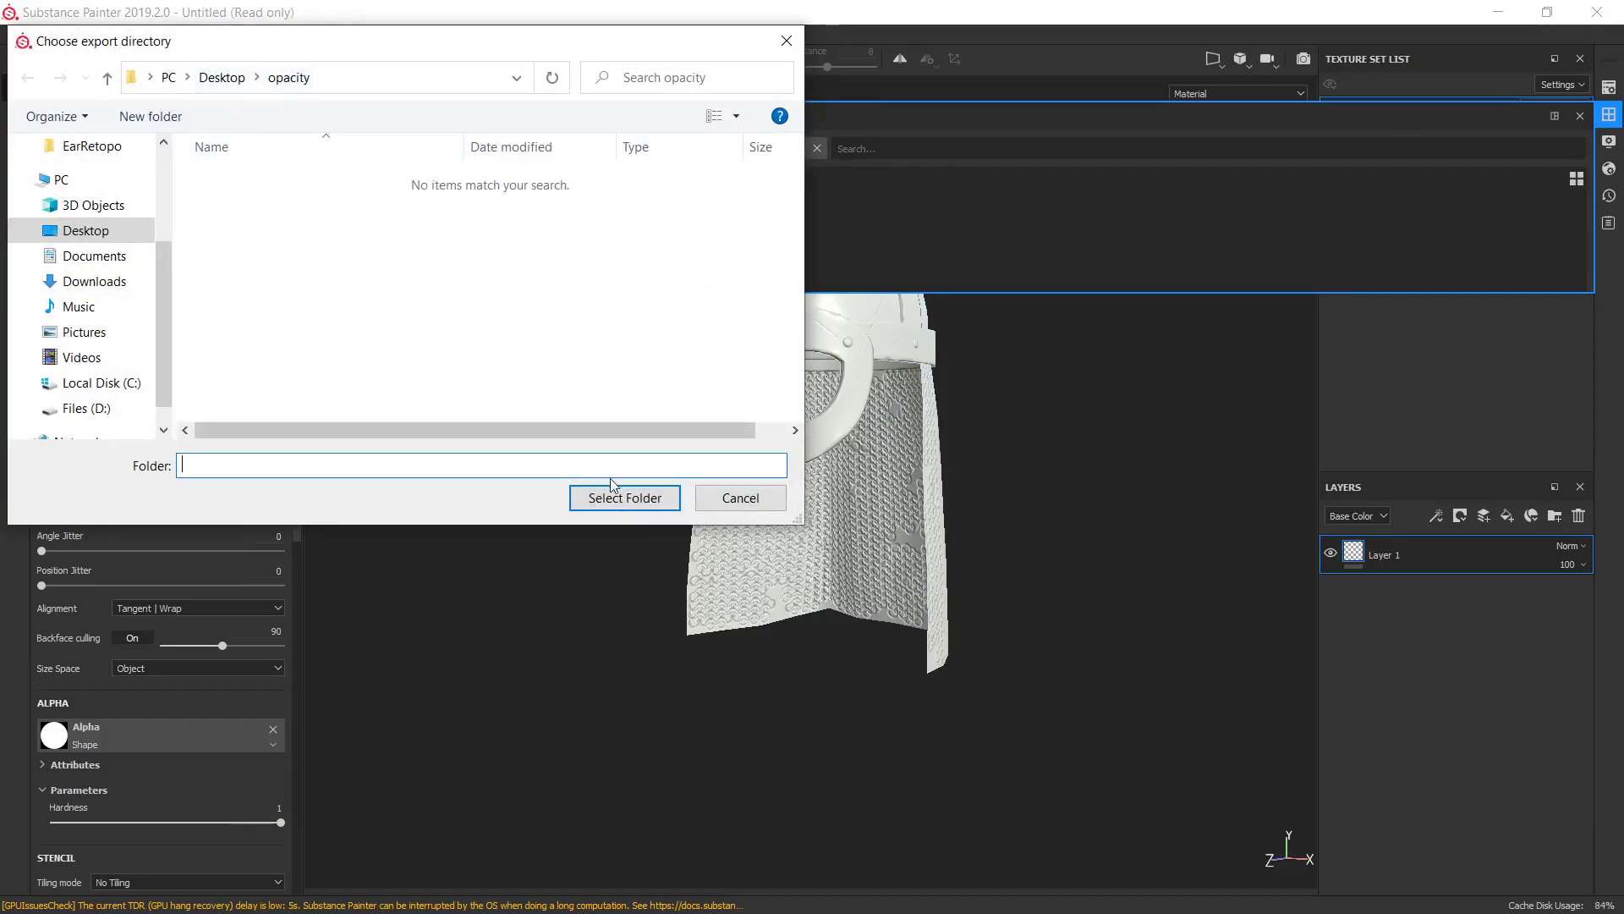
pyautogui.click(613, 496)
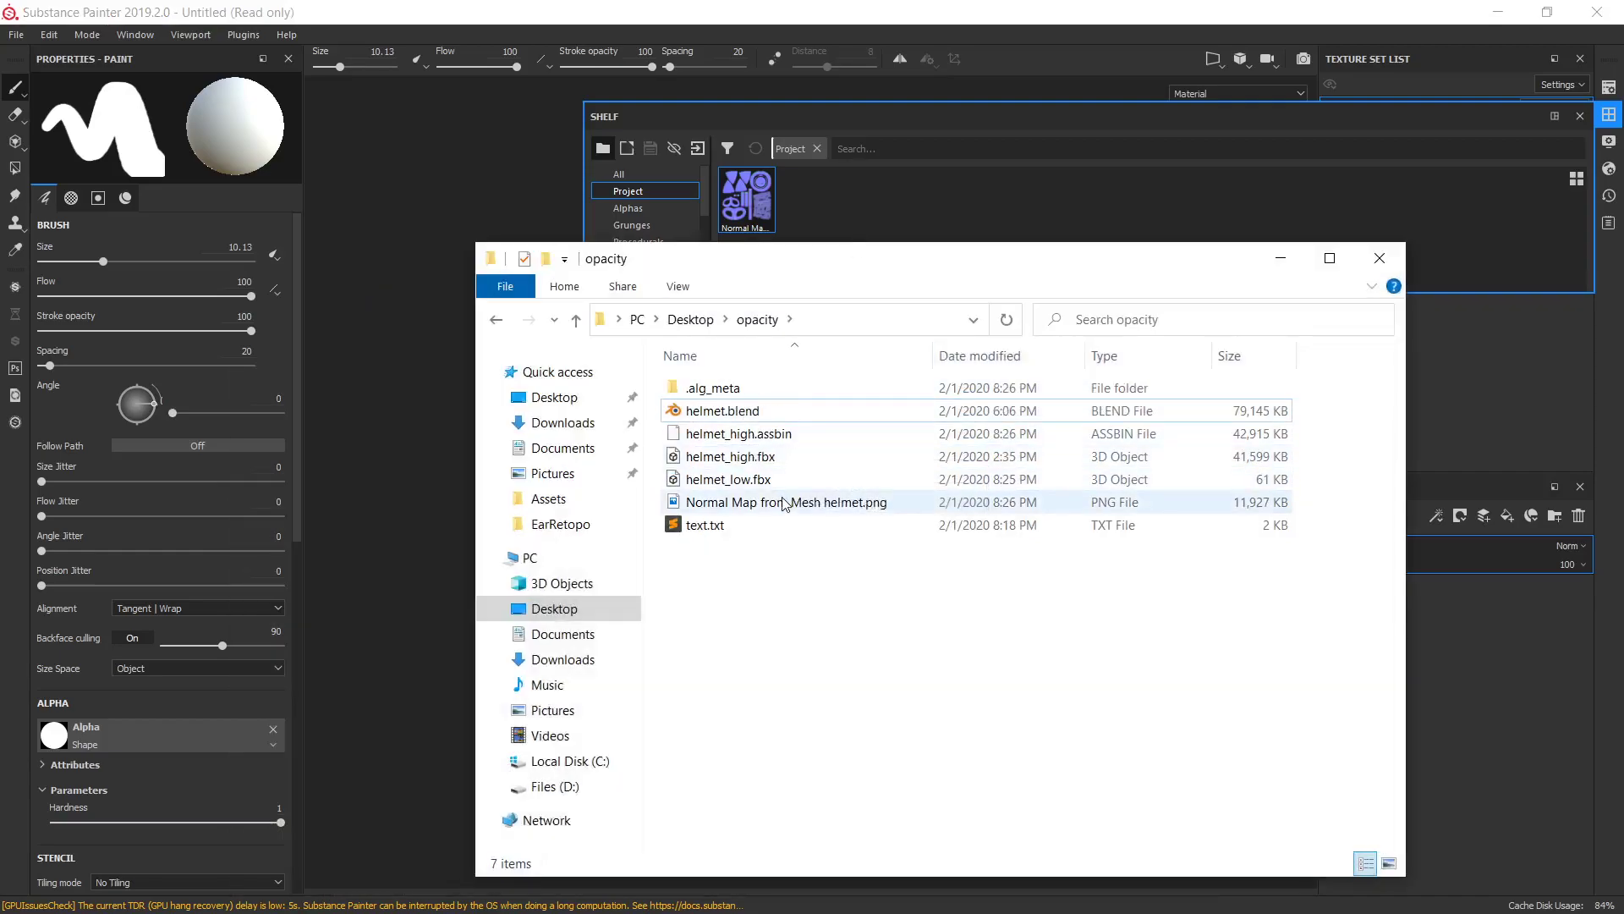
pyautogui.doubleClick(785, 502)
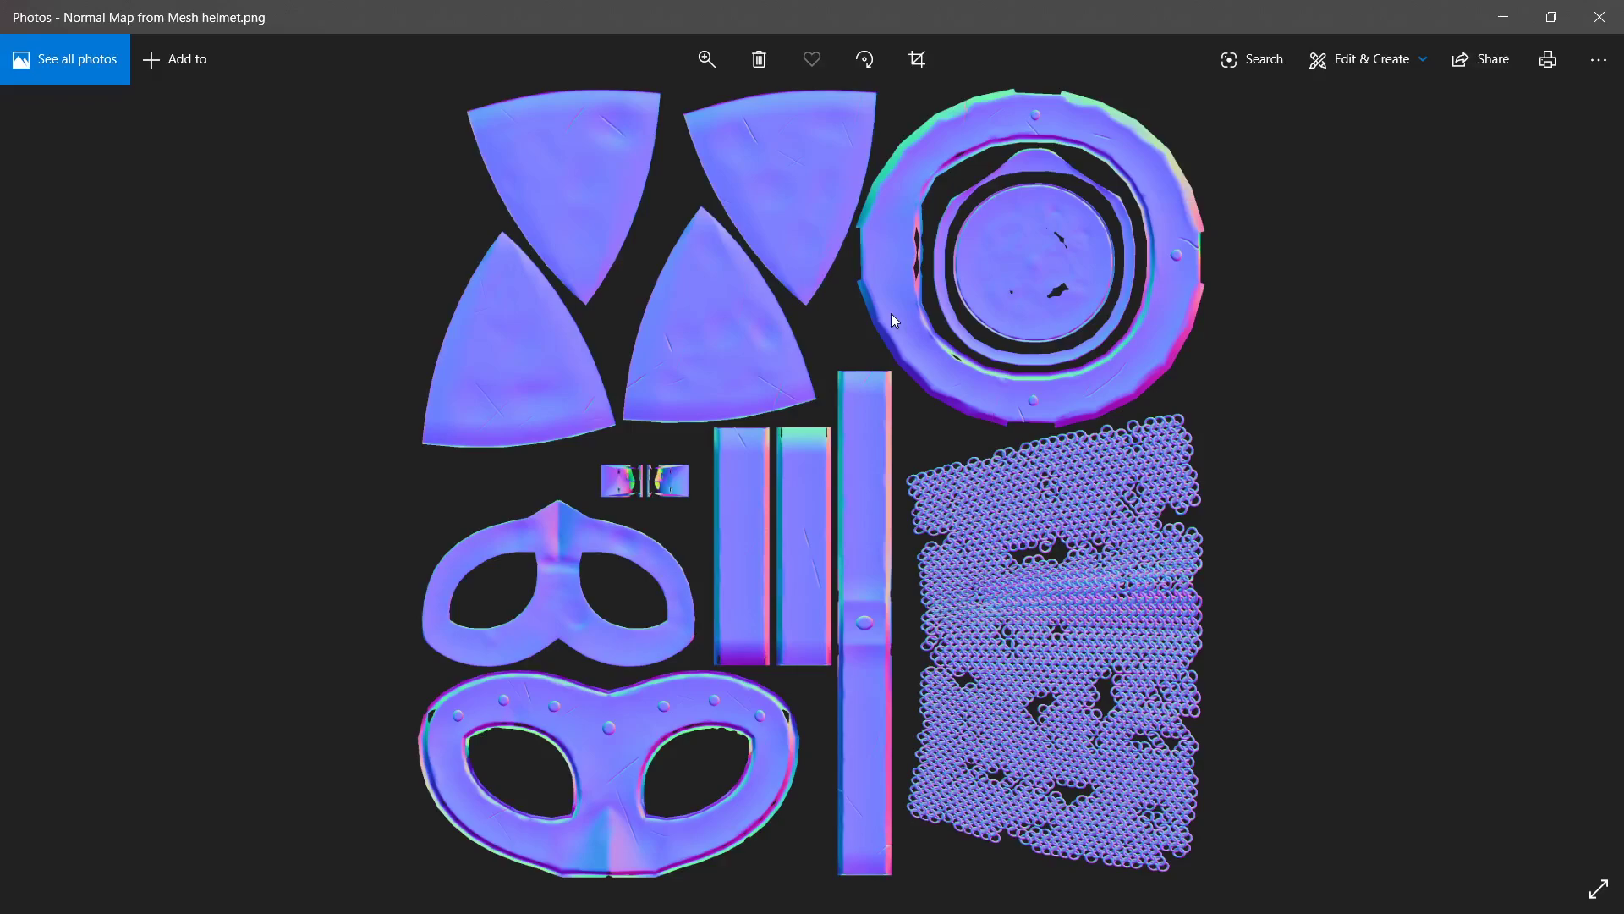
# Close the Photos preview and open Normal Map from Mesh helmet.png in Adobe Photoshop 2020.
pyautogui.click(1599, 17)
pyautogui.rightClick(731, 502)
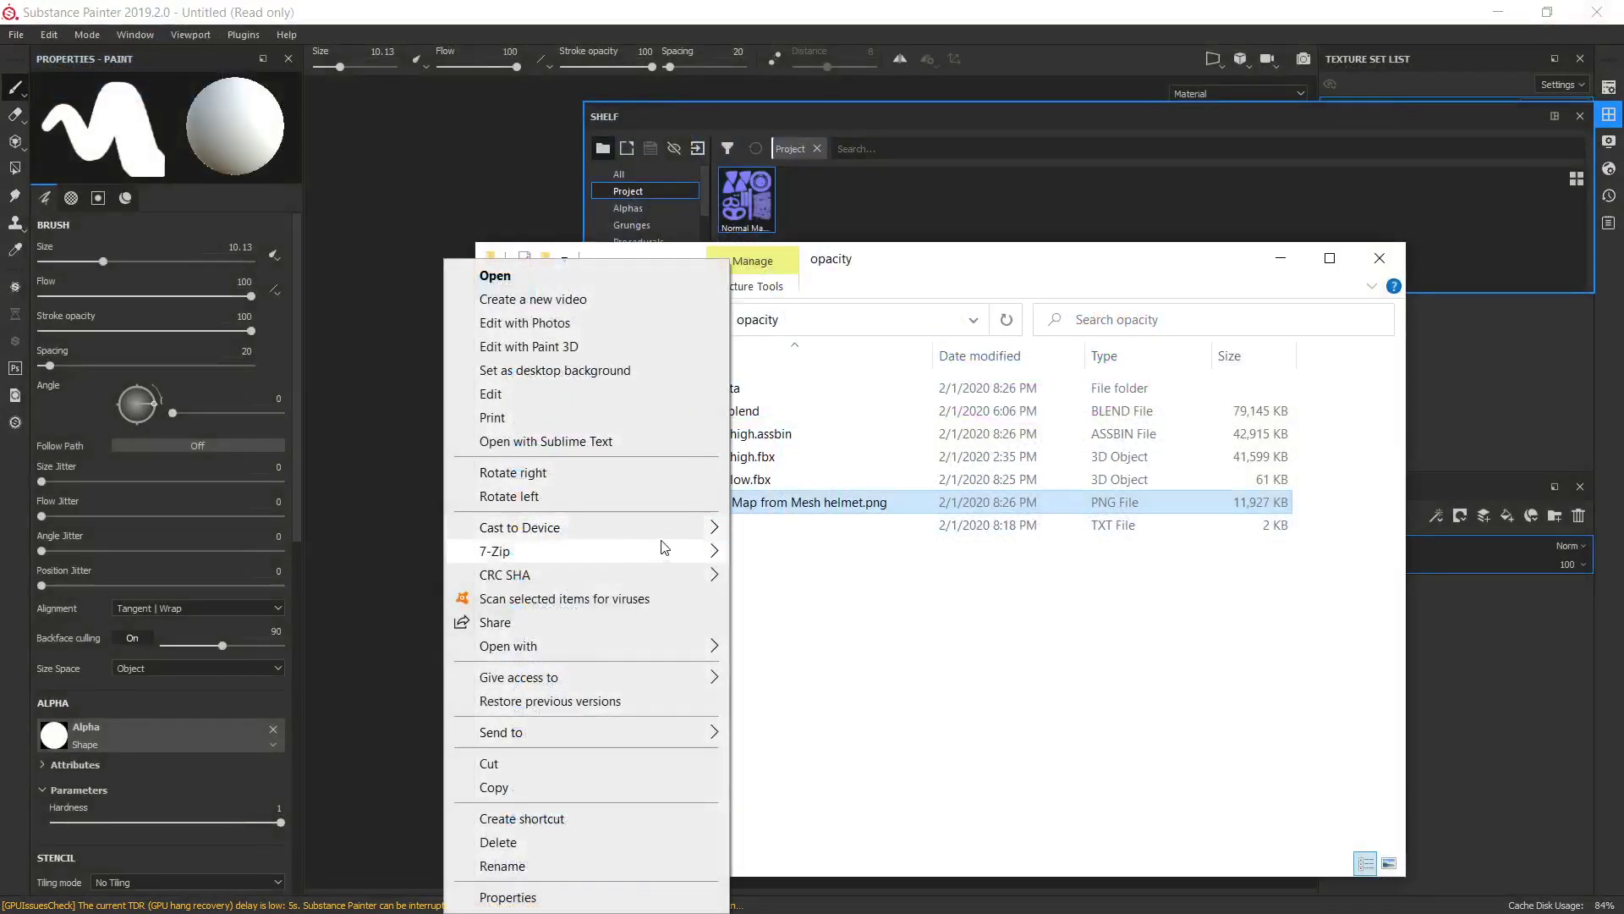
pyautogui.moveTo(647, 554)
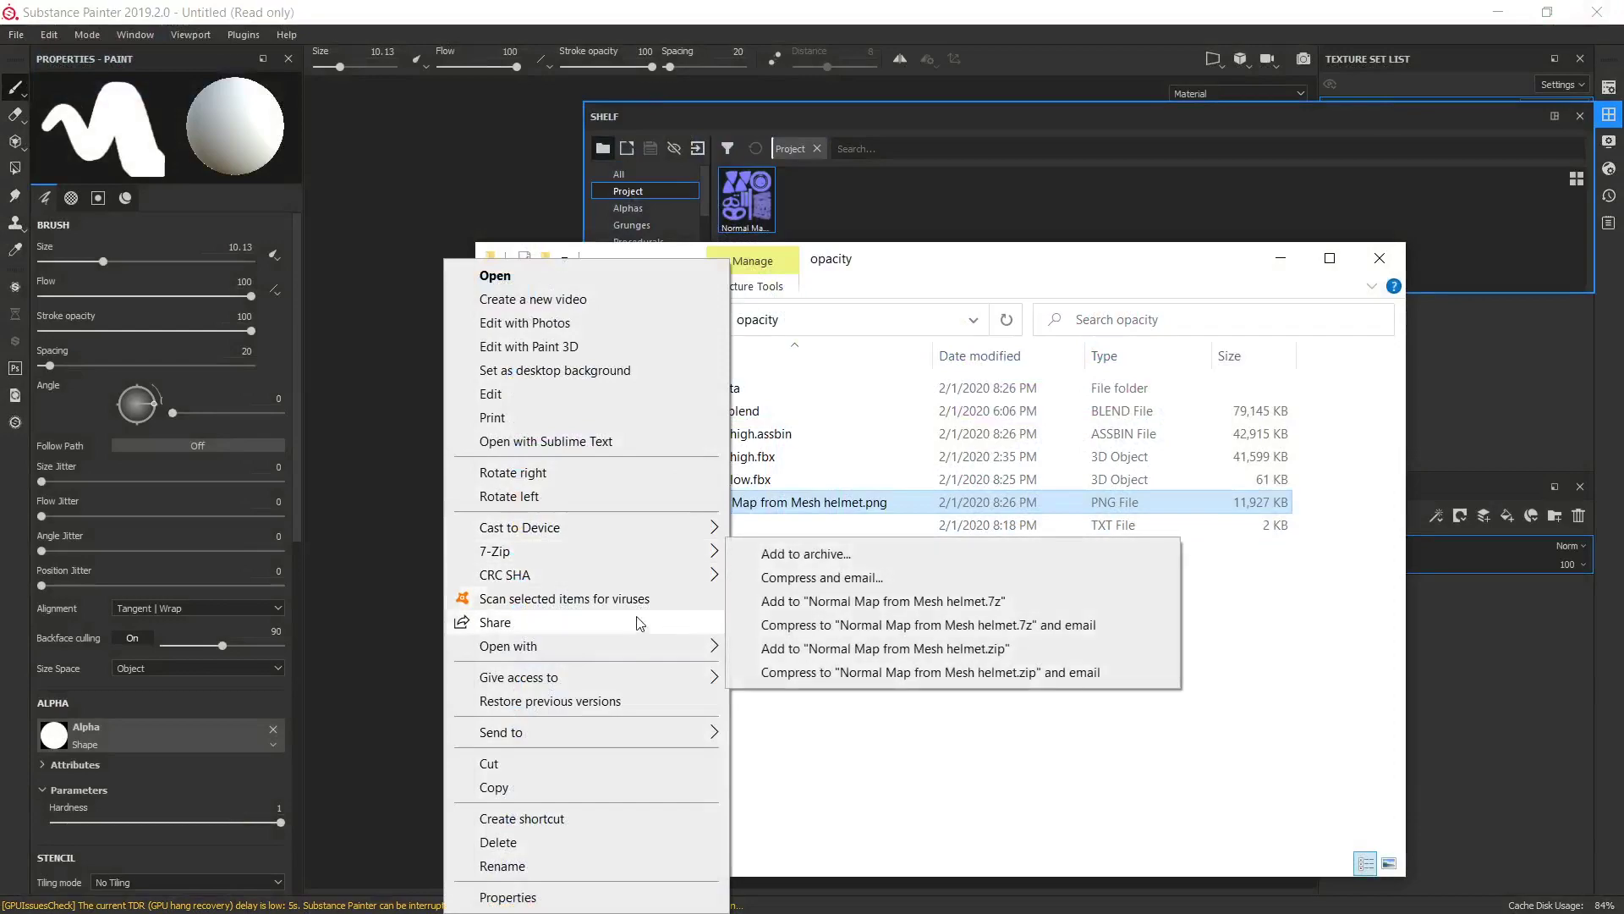
pyautogui.moveTo(637, 646)
pyautogui.click(764, 649)
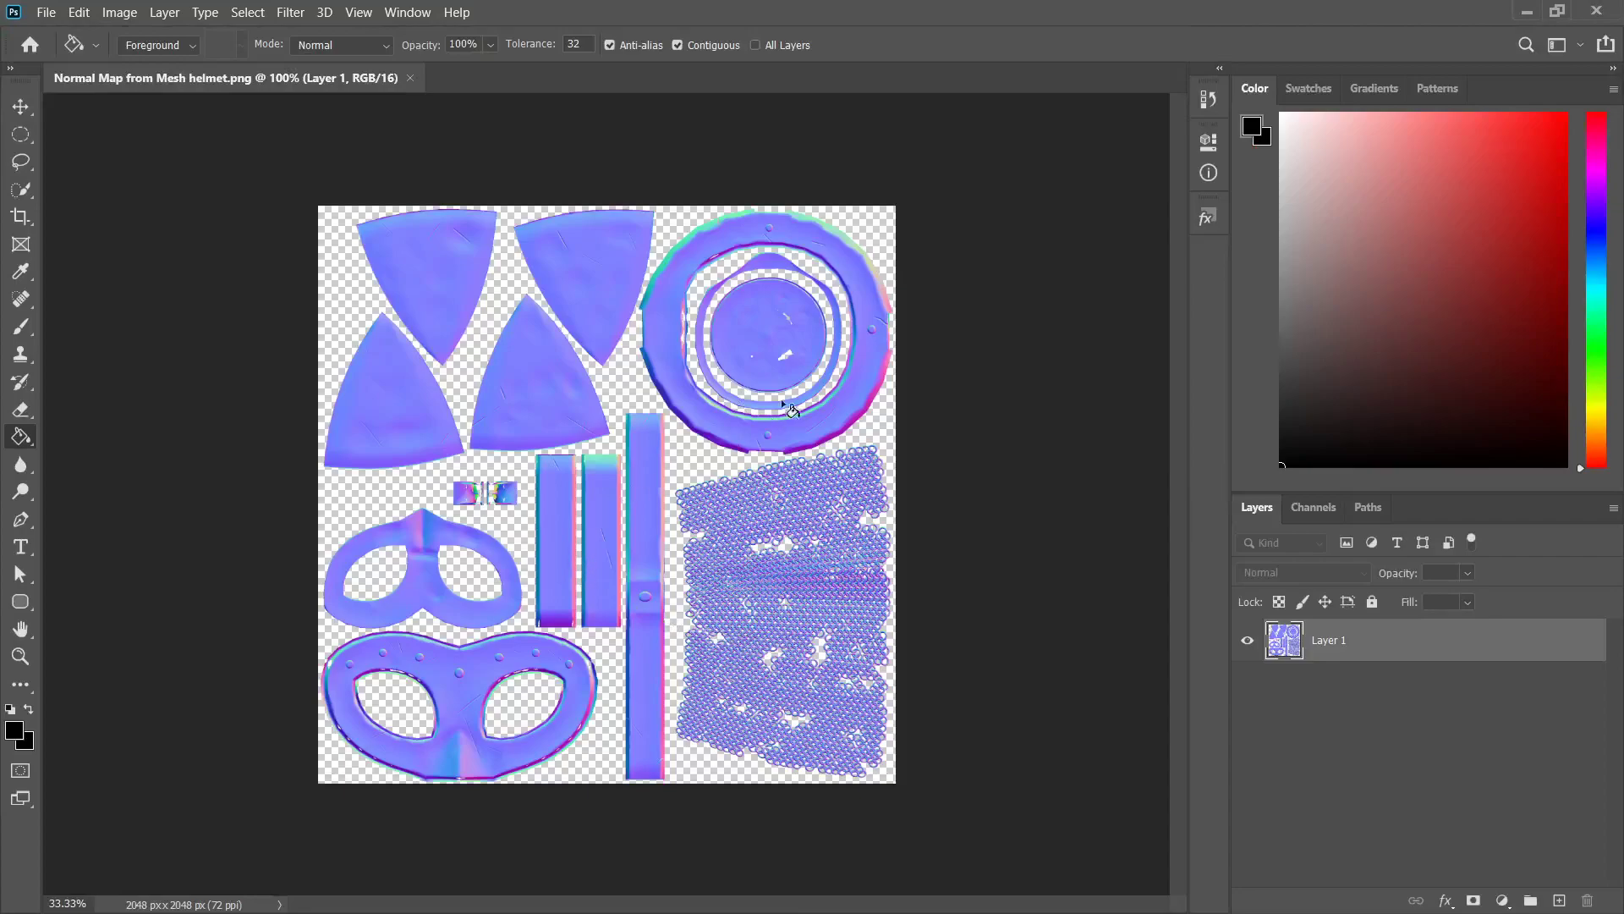
# Erase the ring band, vertical strips, masks and triangles on Layer 1, keeping only the chainmail panel.
pyautogui.click(20, 409)
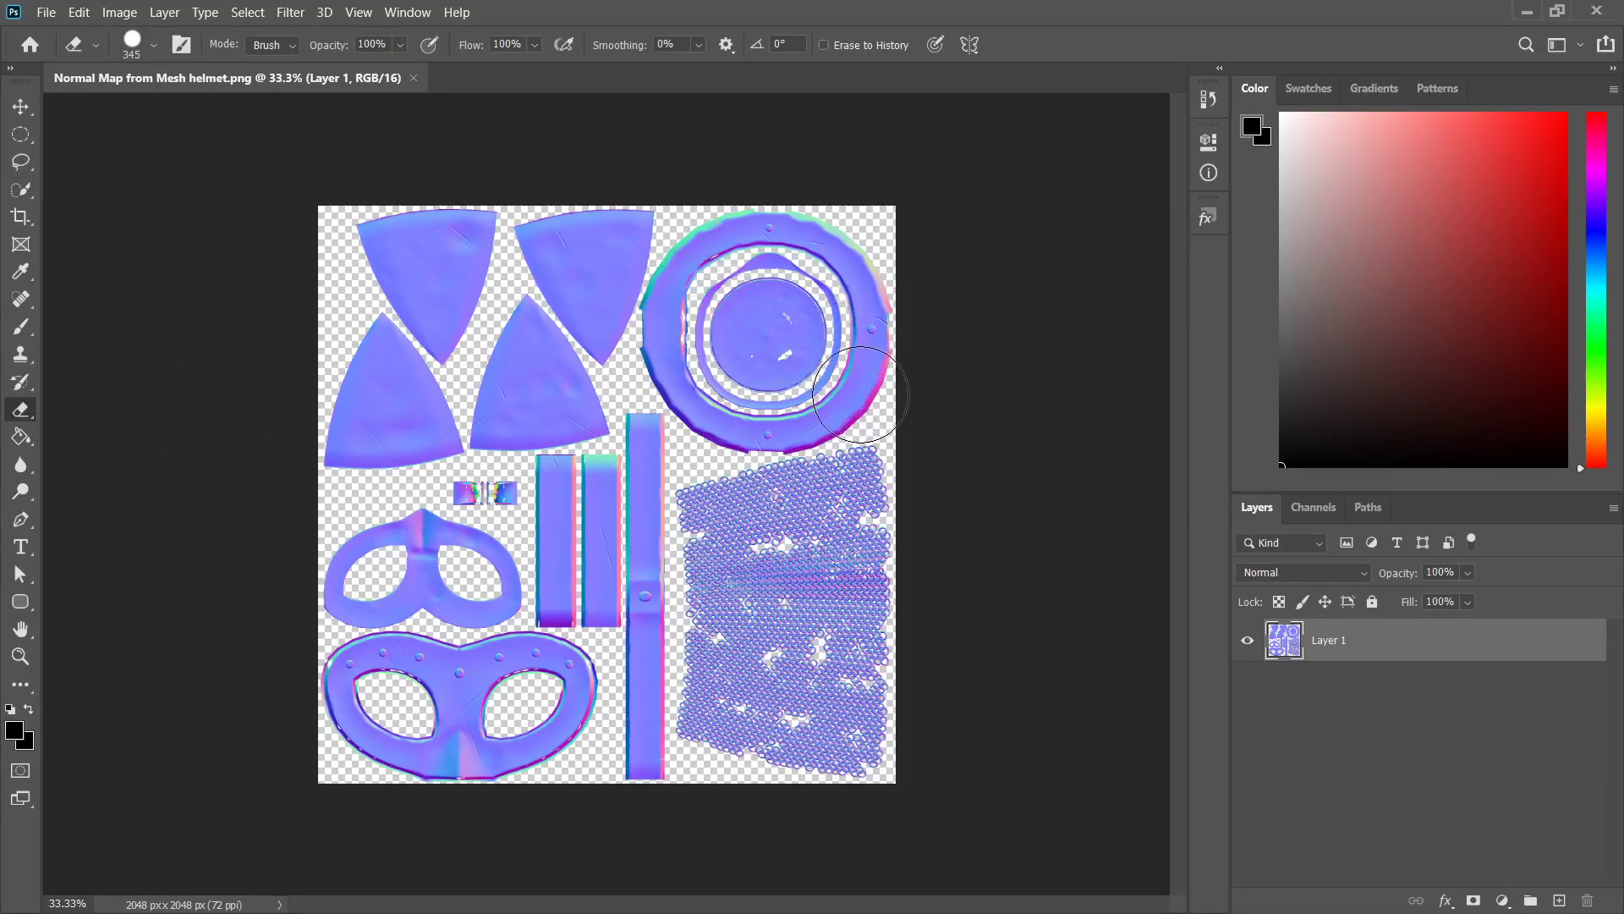
pyautogui.click(861, 394)
pyautogui.moveTo(860, 394)
pyautogui.mouseDown()
pyautogui.moveTo(697, 405)
pyautogui.moveTo(678, 433)
pyautogui.moveTo(856, 362)
pyautogui.moveTo(856, 254)
pyautogui.moveTo(804, 263)
pyautogui.moveTo(791, 356)
pyautogui.moveTo(767, 221)
pyautogui.moveTo(726, 338)
pyautogui.moveTo(675, 331)
pyautogui.moveTo(671, 272)
pyautogui.moveTo(683, 361)
pyautogui.moveTo(642, 377)
pyautogui.mouseUp()
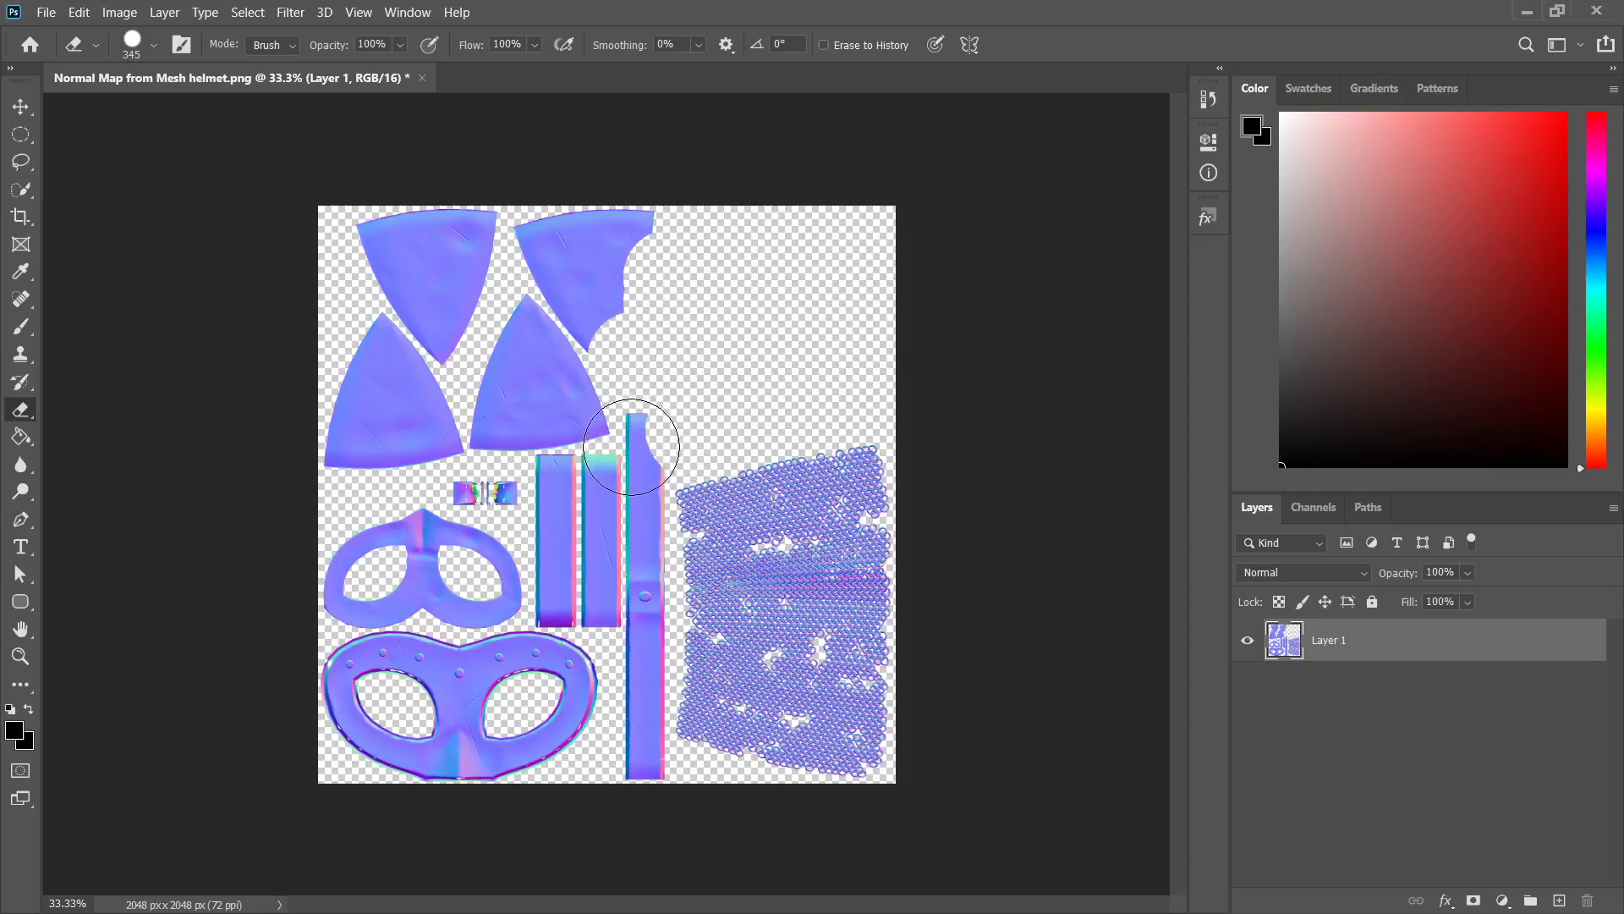
pyautogui.moveTo(625, 458); pyautogui.dragTo(625, 462)
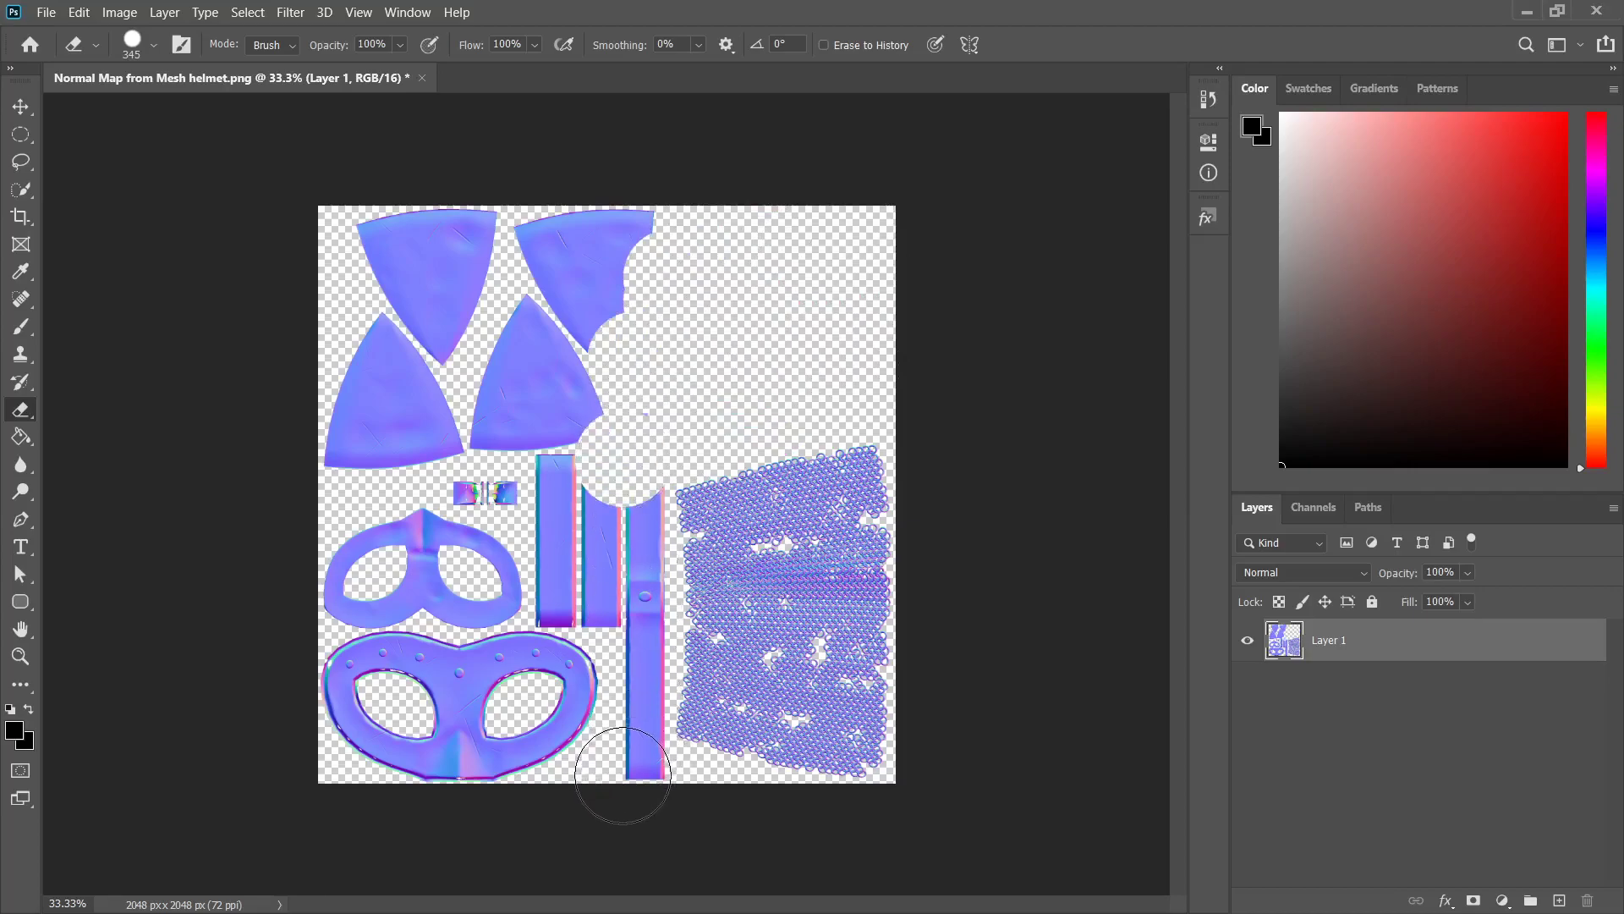
pyautogui.moveTo(622, 775)
pyautogui.mouseDown()
pyautogui.moveTo(584, 767)
pyautogui.moveTo(561, 596)
pyautogui.moveTo(675, 213)
pyautogui.moveTo(577, 377)
pyautogui.moveTo(543, 370)
pyautogui.moveTo(514, 253)
pyautogui.moveTo(461, 696)
pyautogui.moveTo(510, 489)
pyautogui.moveTo(487, 795)
pyautogui.moveTo(483, 655)
pyautogui.moveTo(364, 515)
pyautogui.moveTo(271, 606)
pyautogui.moveTo(255, 485)
pyautogui.moveTo(309, 495)
pyautogui.moveTo(381, 319)
pyautogui.mouseUp()
# Add Layer 2 below Layer 1, fill it solid black, and reselect Layer 1 with the Eraser.
pyautogui.click(1559, 901)
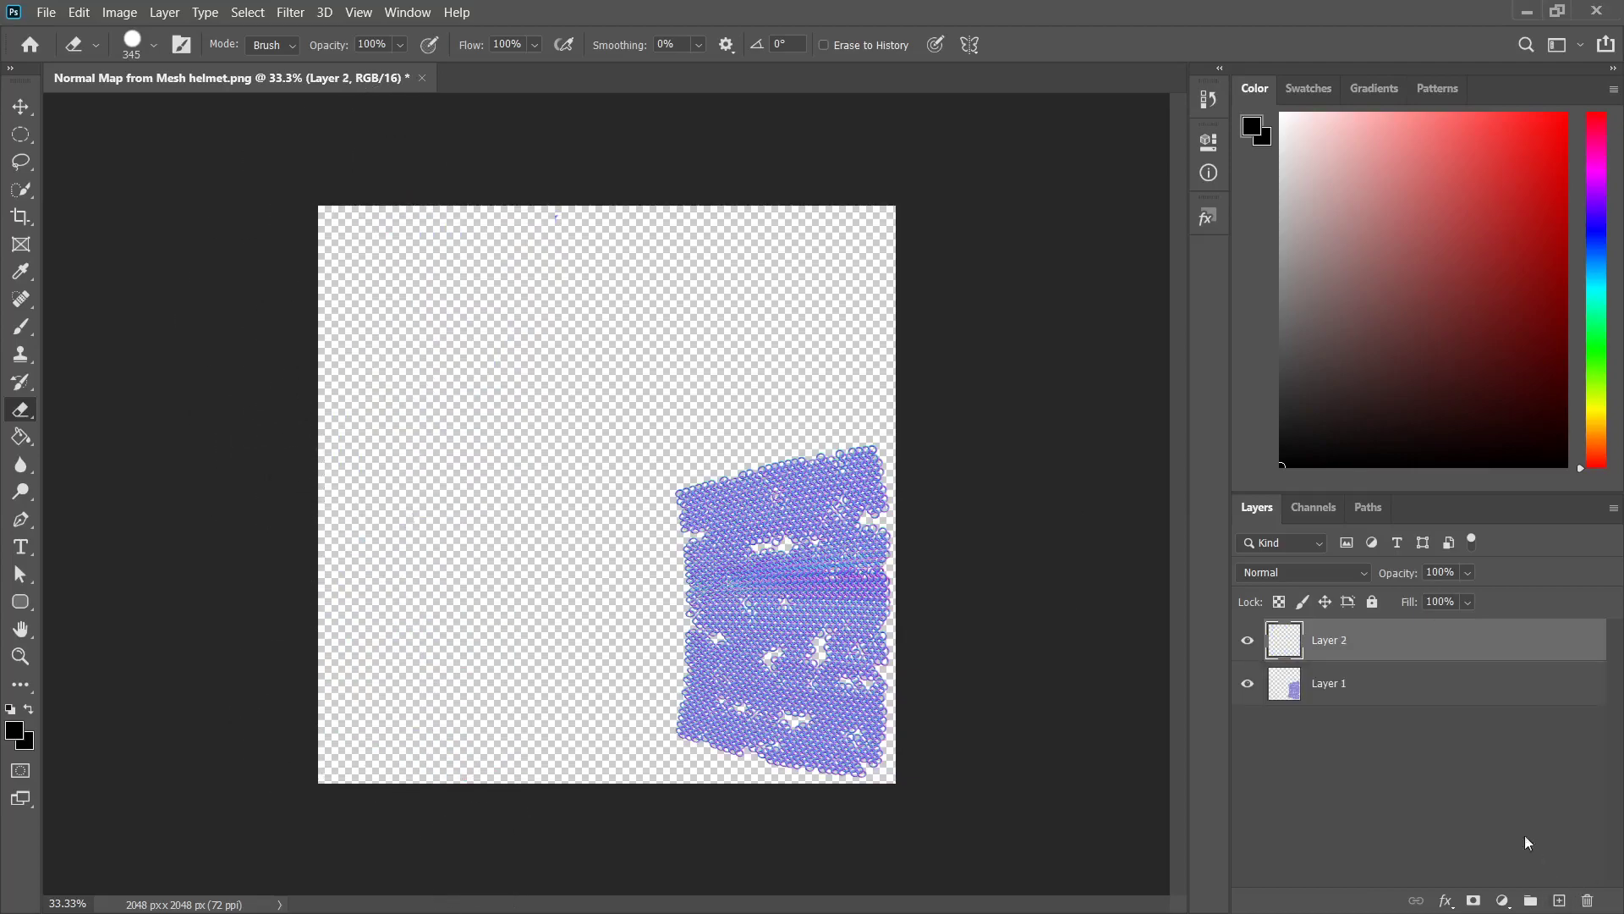
pyautogui.moveTo(1406, 642); pyautogui.dragTo(1403, 700)
pyautogui.click(21, 434)
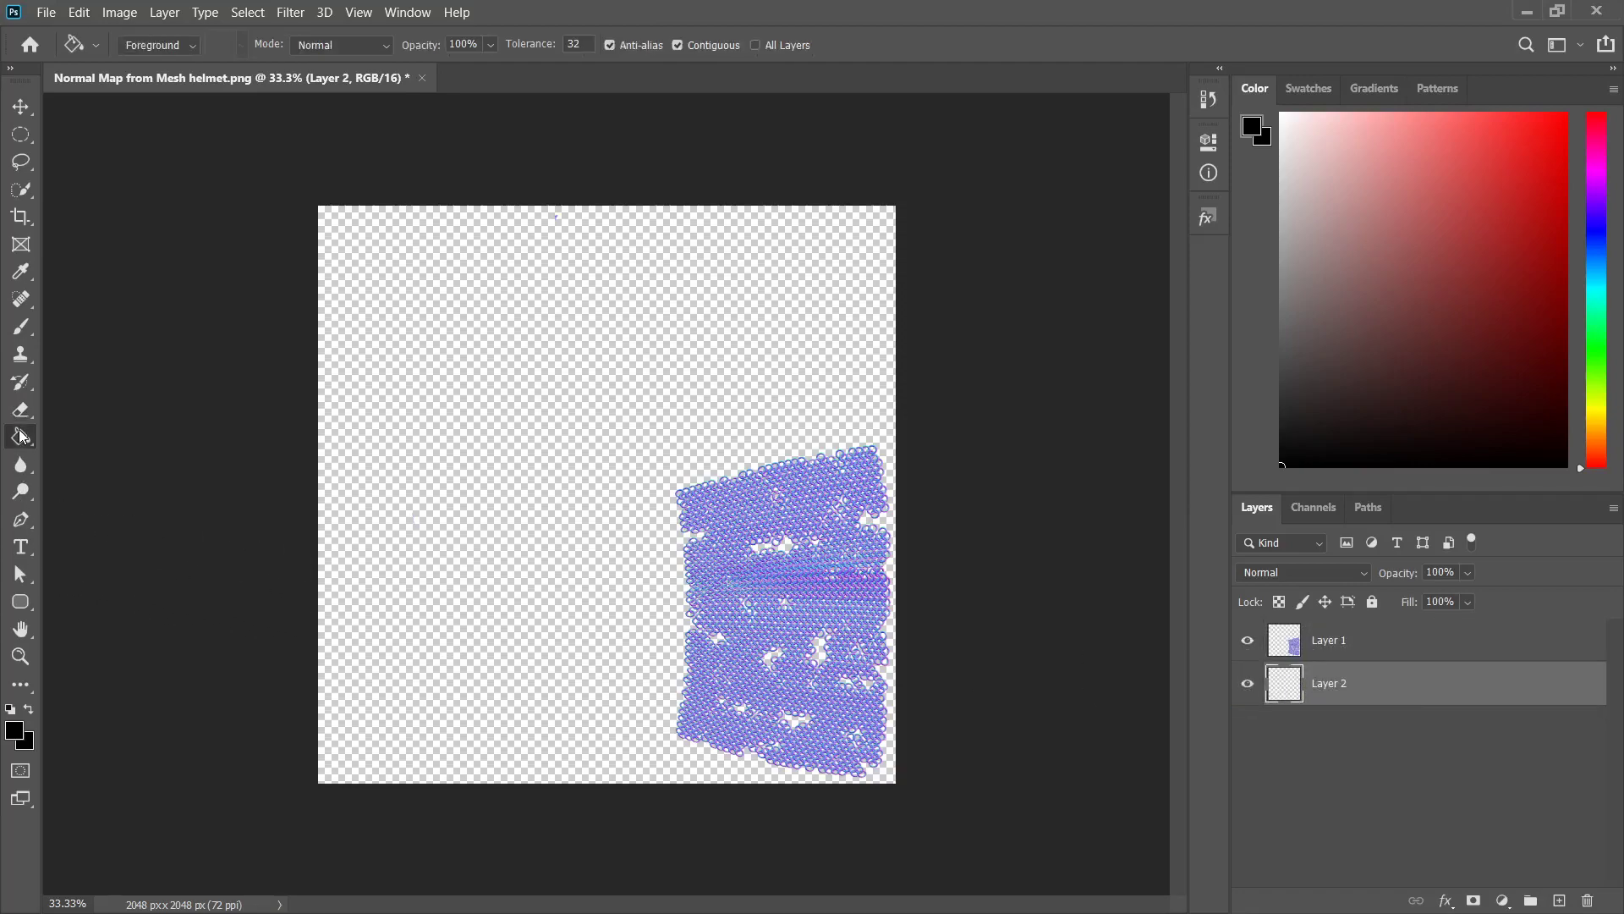
pyautogui.click(676, 351)
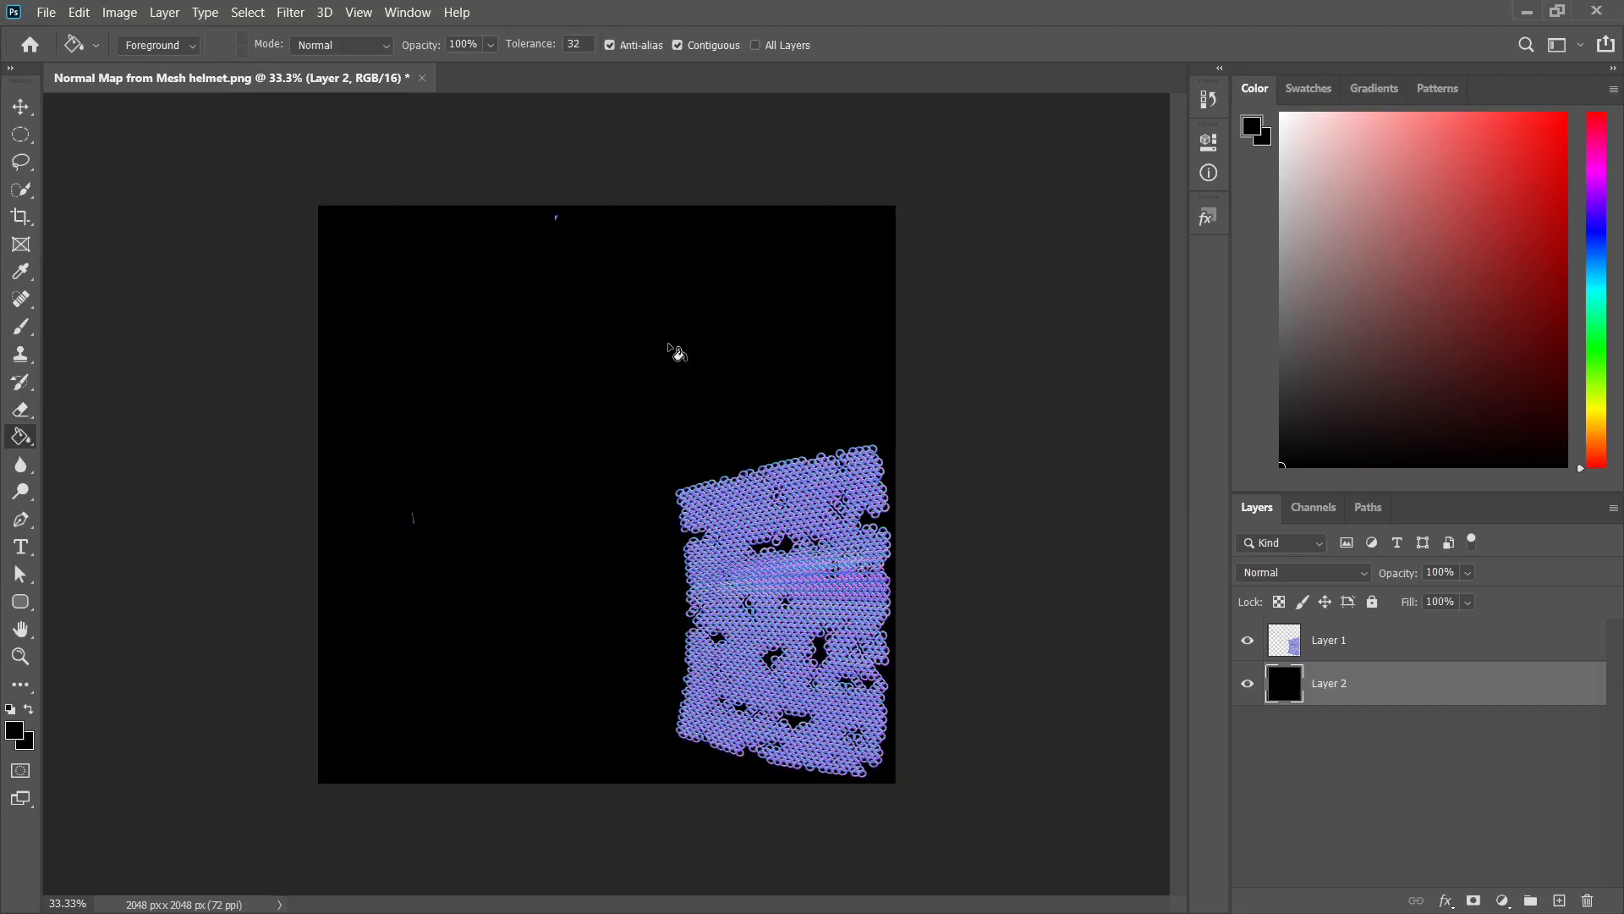
pyautogui.click(21, 411)
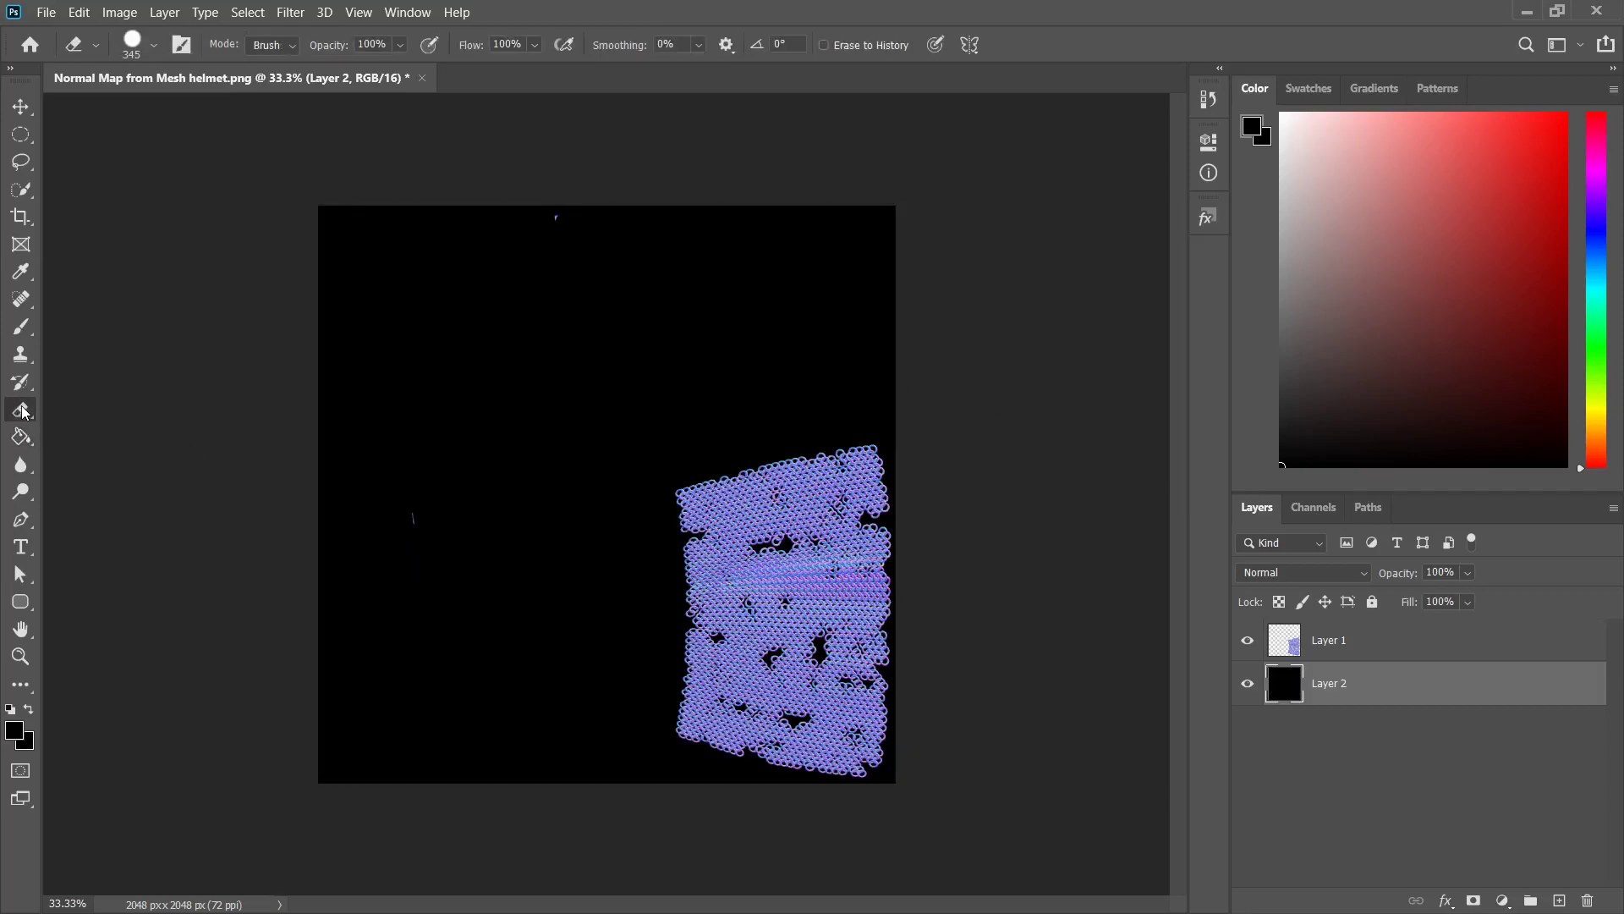
pyautogui.click(1405, 650)
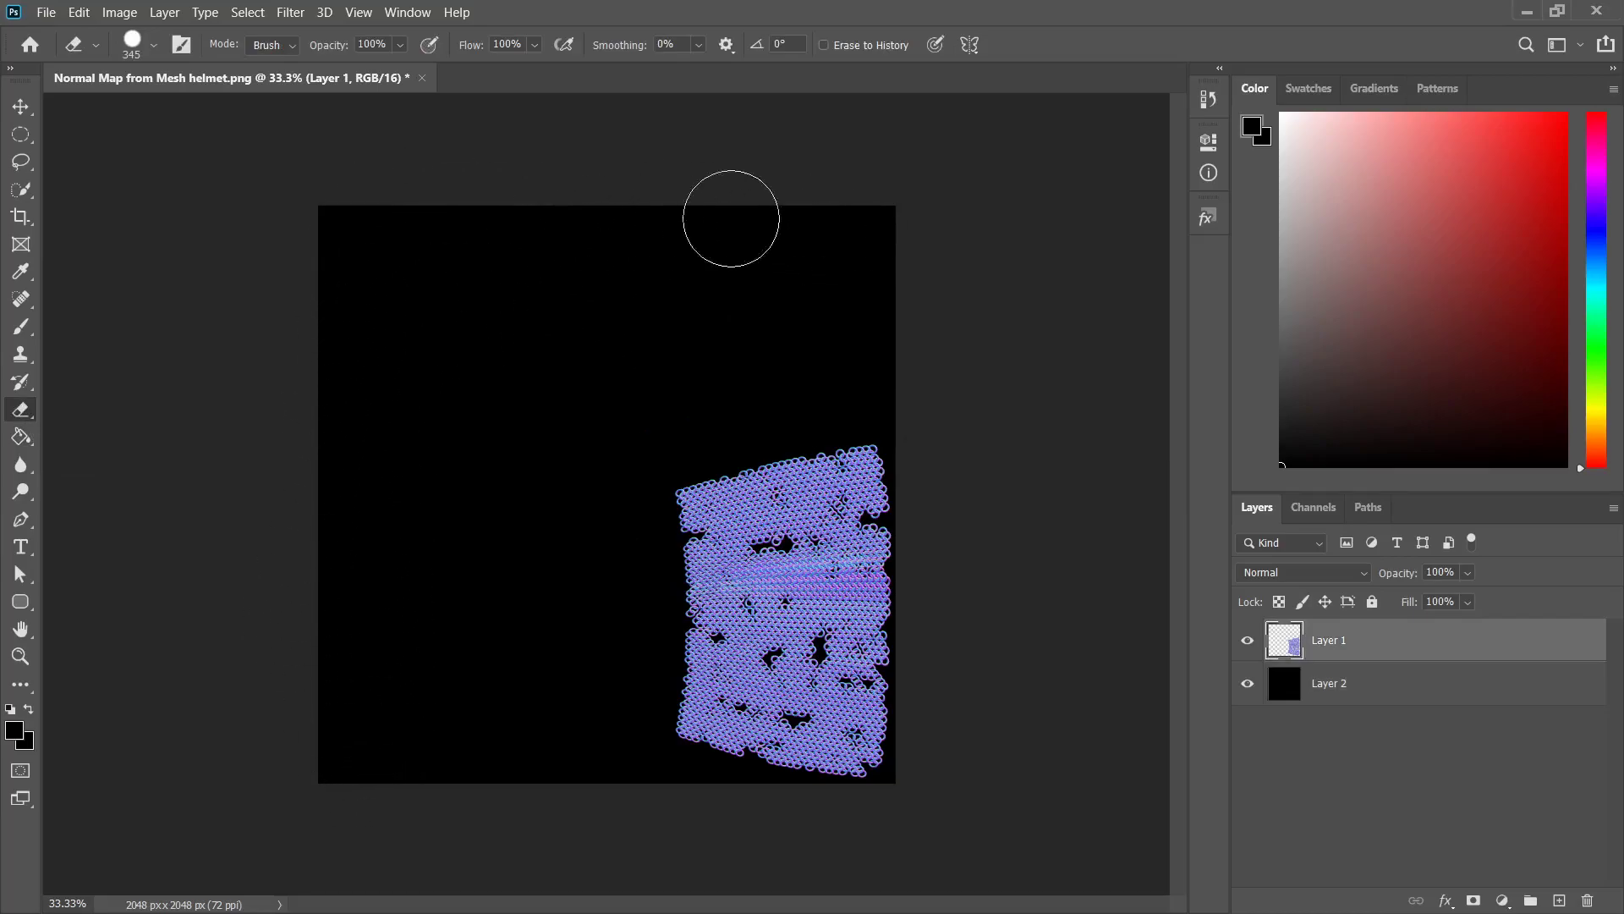
# Give Layer 1 a white Color Overlay layer style.
pyautogui.doubleClick(1443, 643)
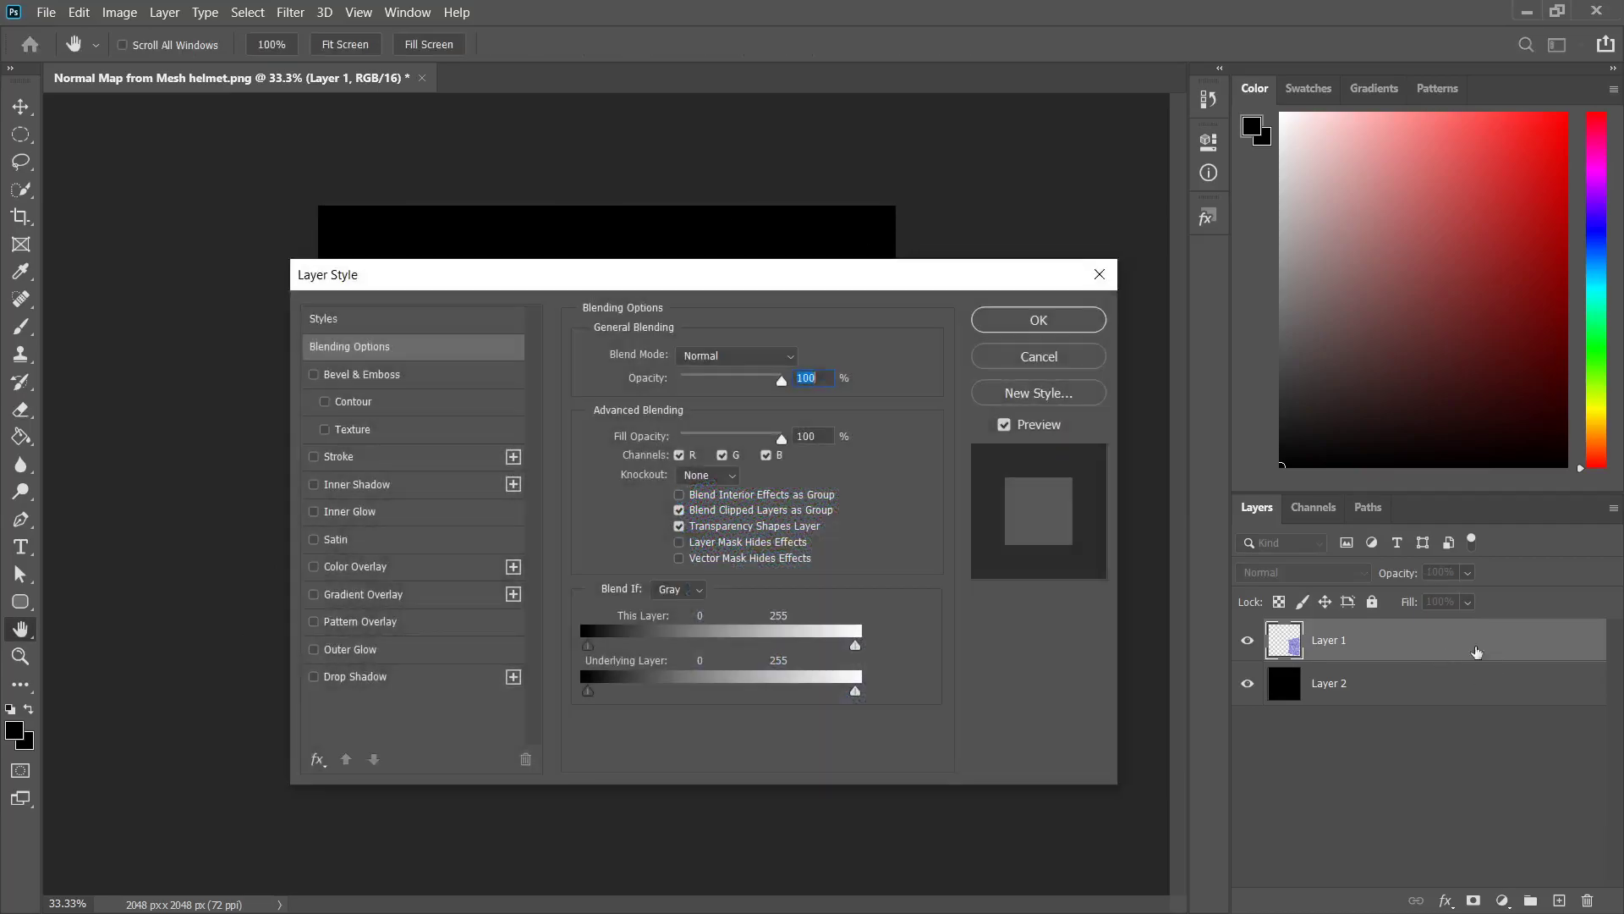
pyautogui.click(313, 568)
pyautogui.click(403, 575)
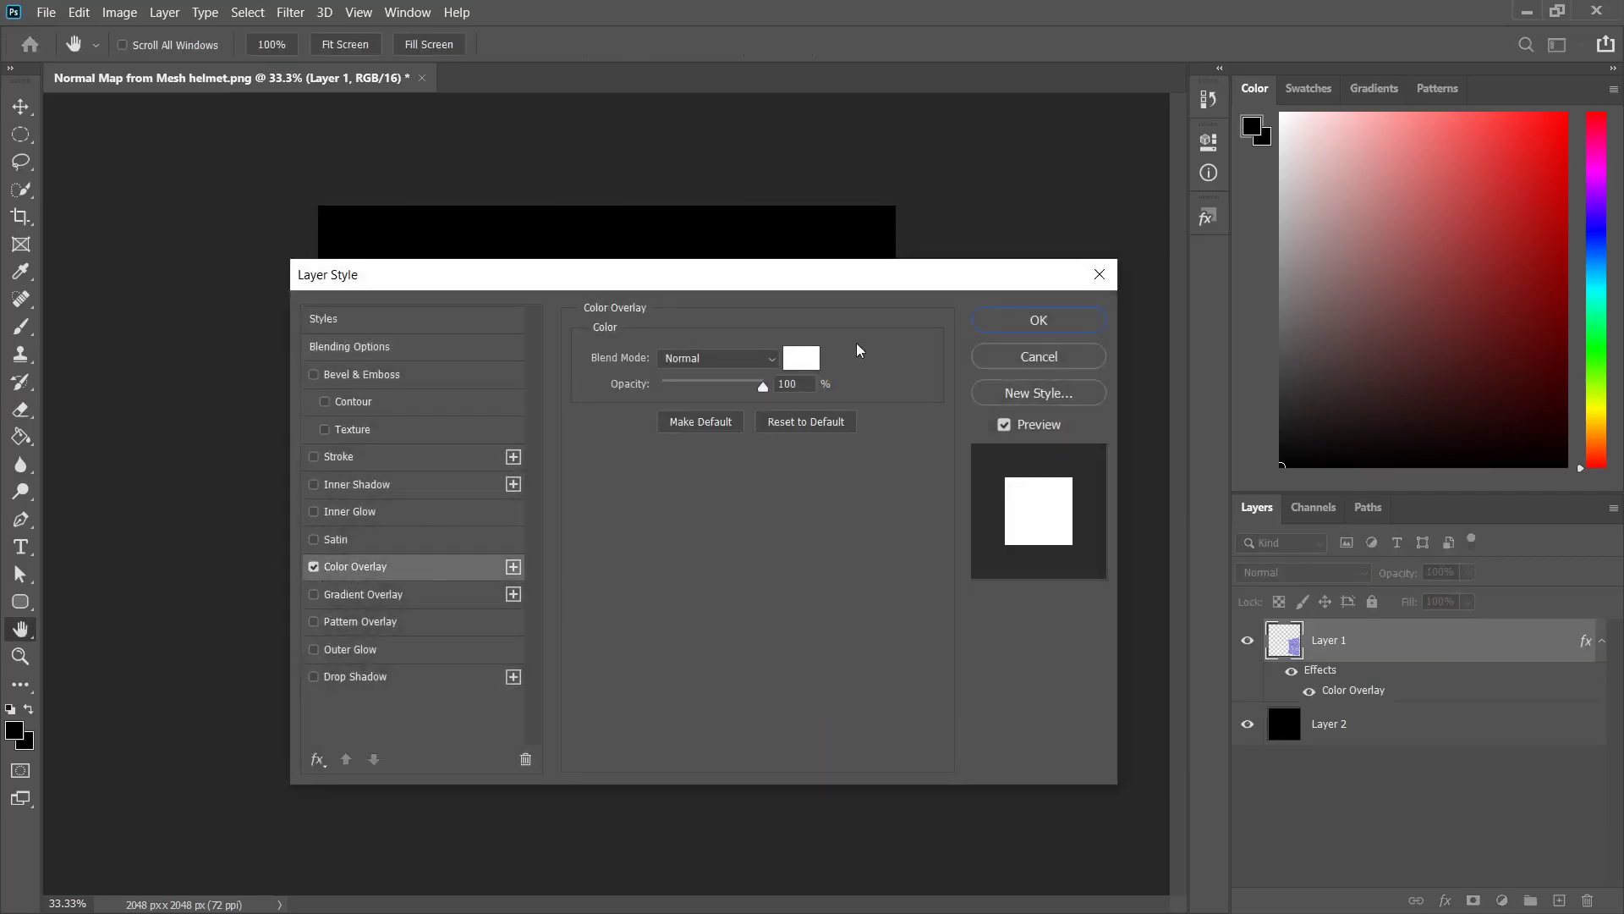
pyautogui.click(803, 362)
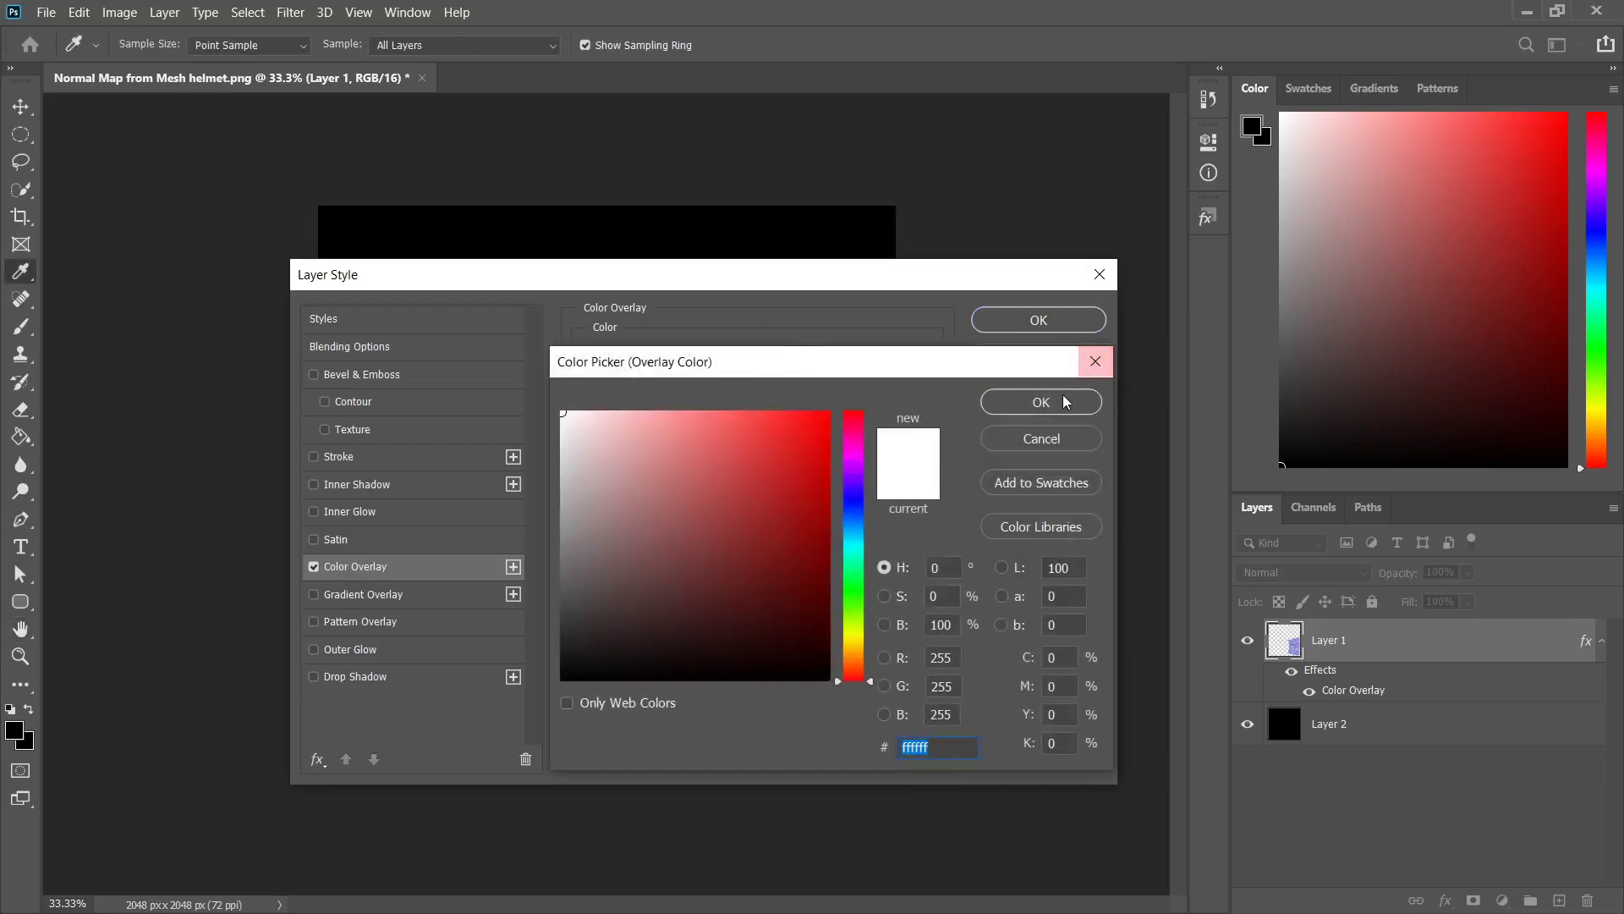
pyautogui.click(1040, 401)
pyautogui.click(1046, 324)
pyautogui.press('e')
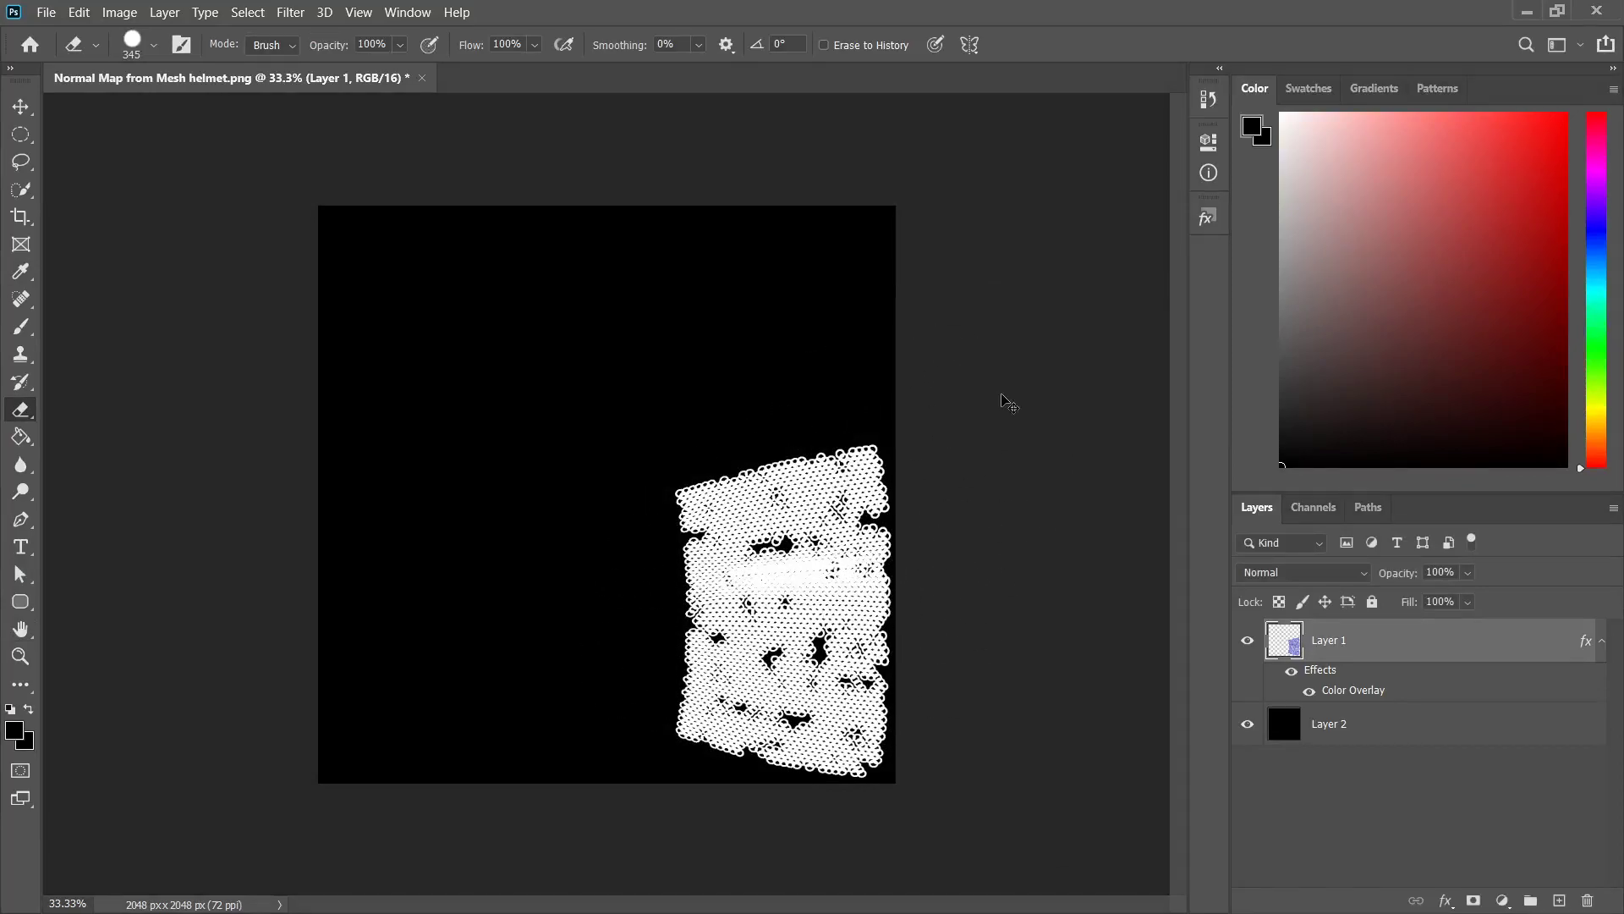
# Save the image as a JPEG named 'opacity', accepting the default JPEG quality.
pyautogui.hotkey('ctrl', 'shift', 's')
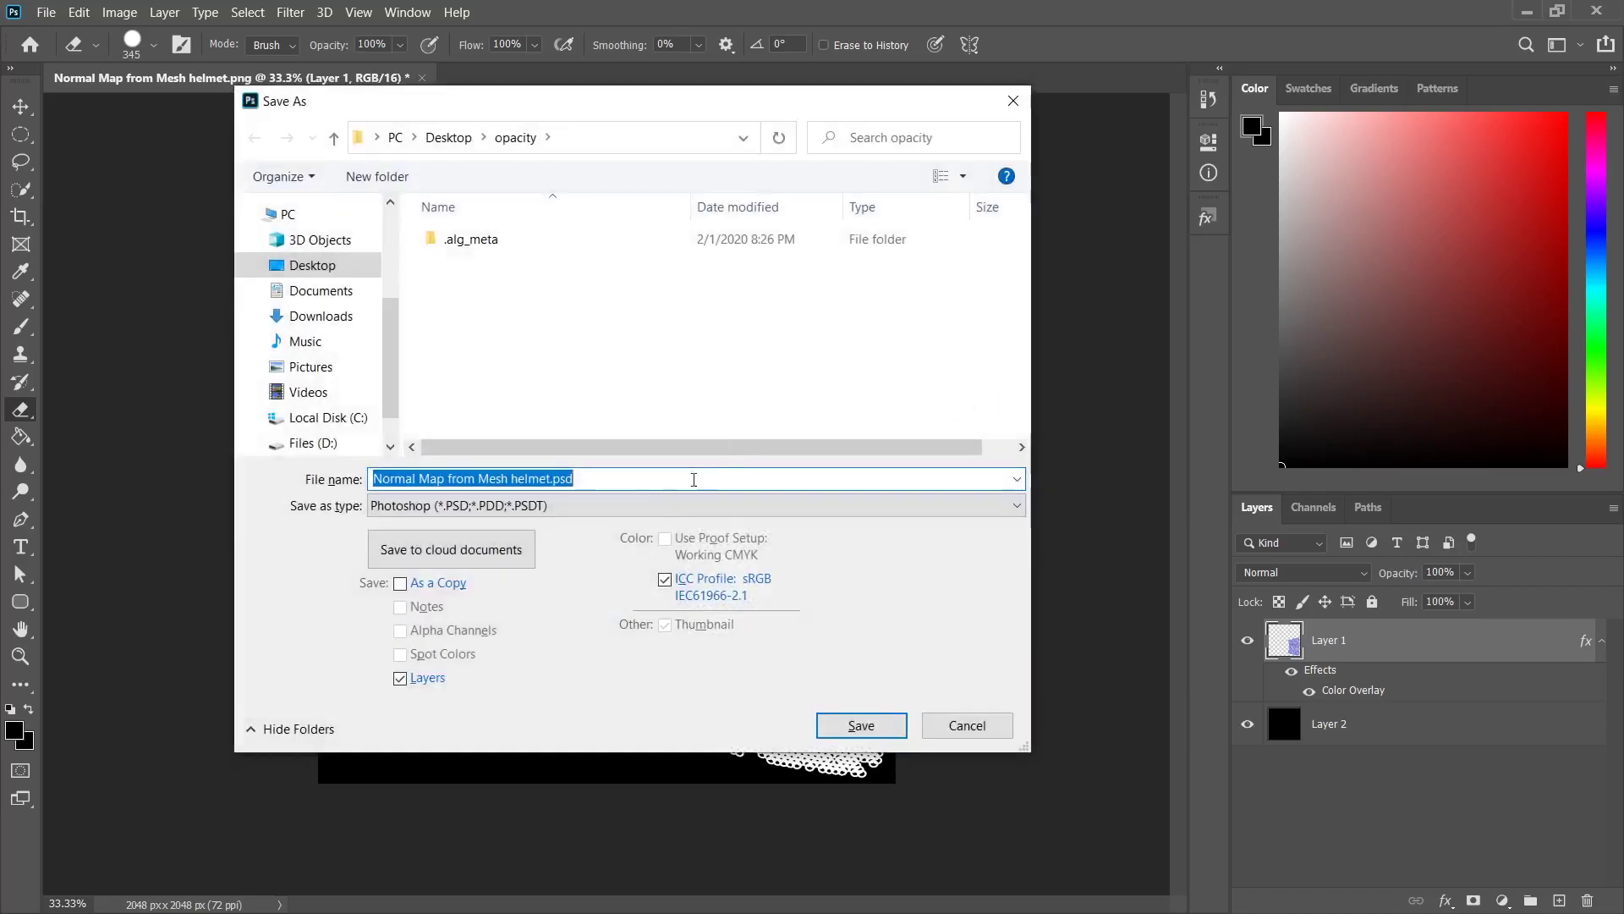
pyautogui.click(609, 507)
pyautogui.click(445, 612)
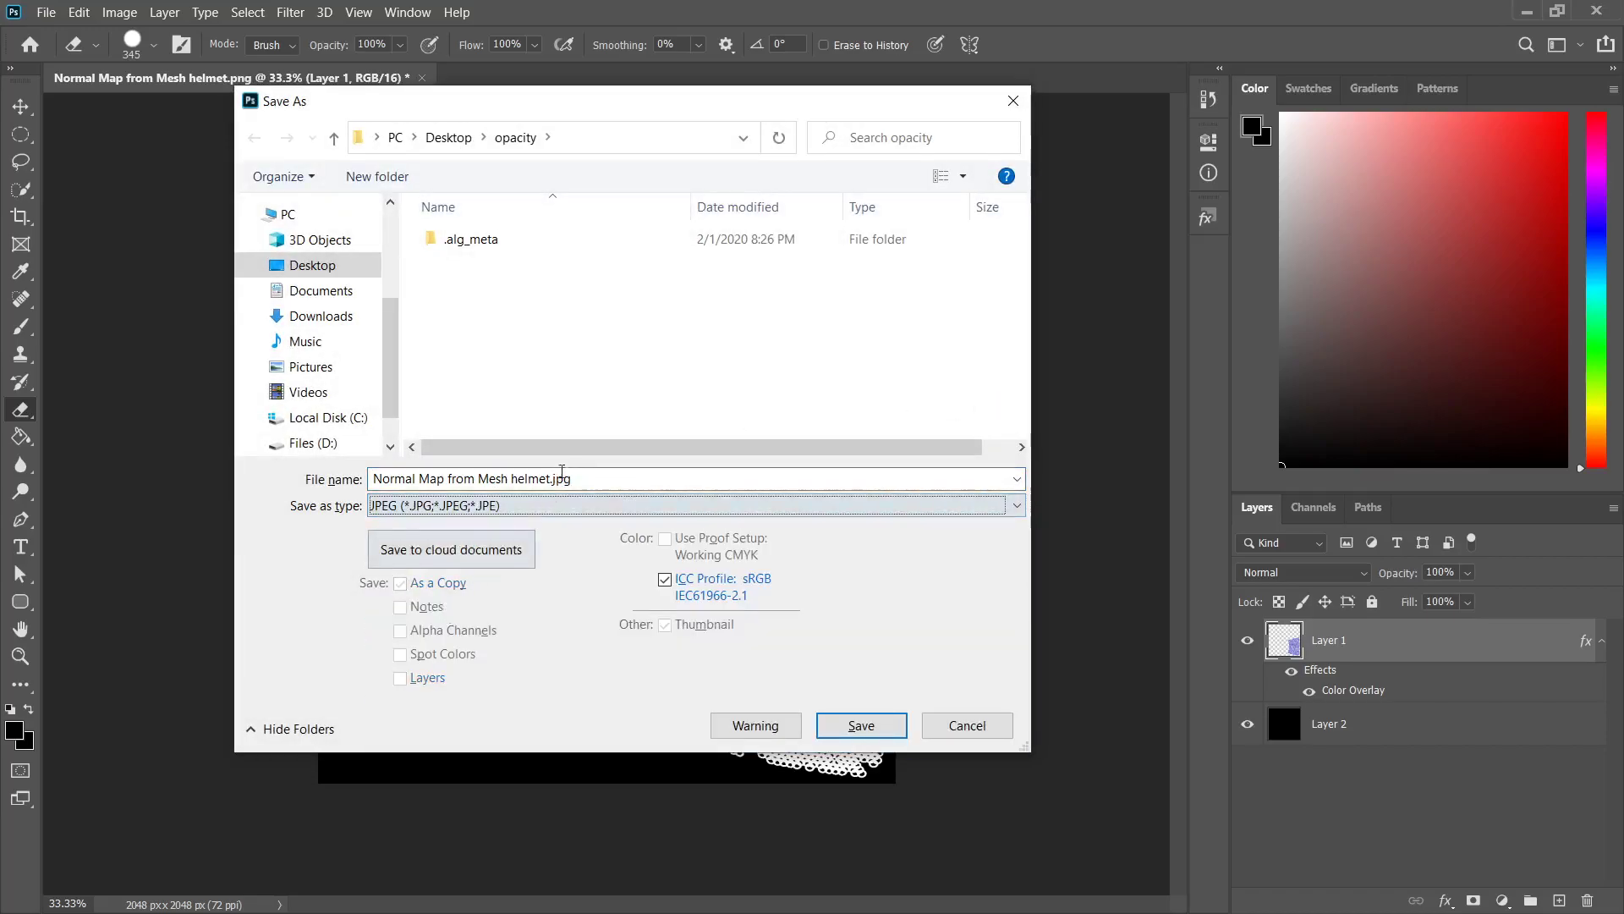
pyautogui.write('opacity')
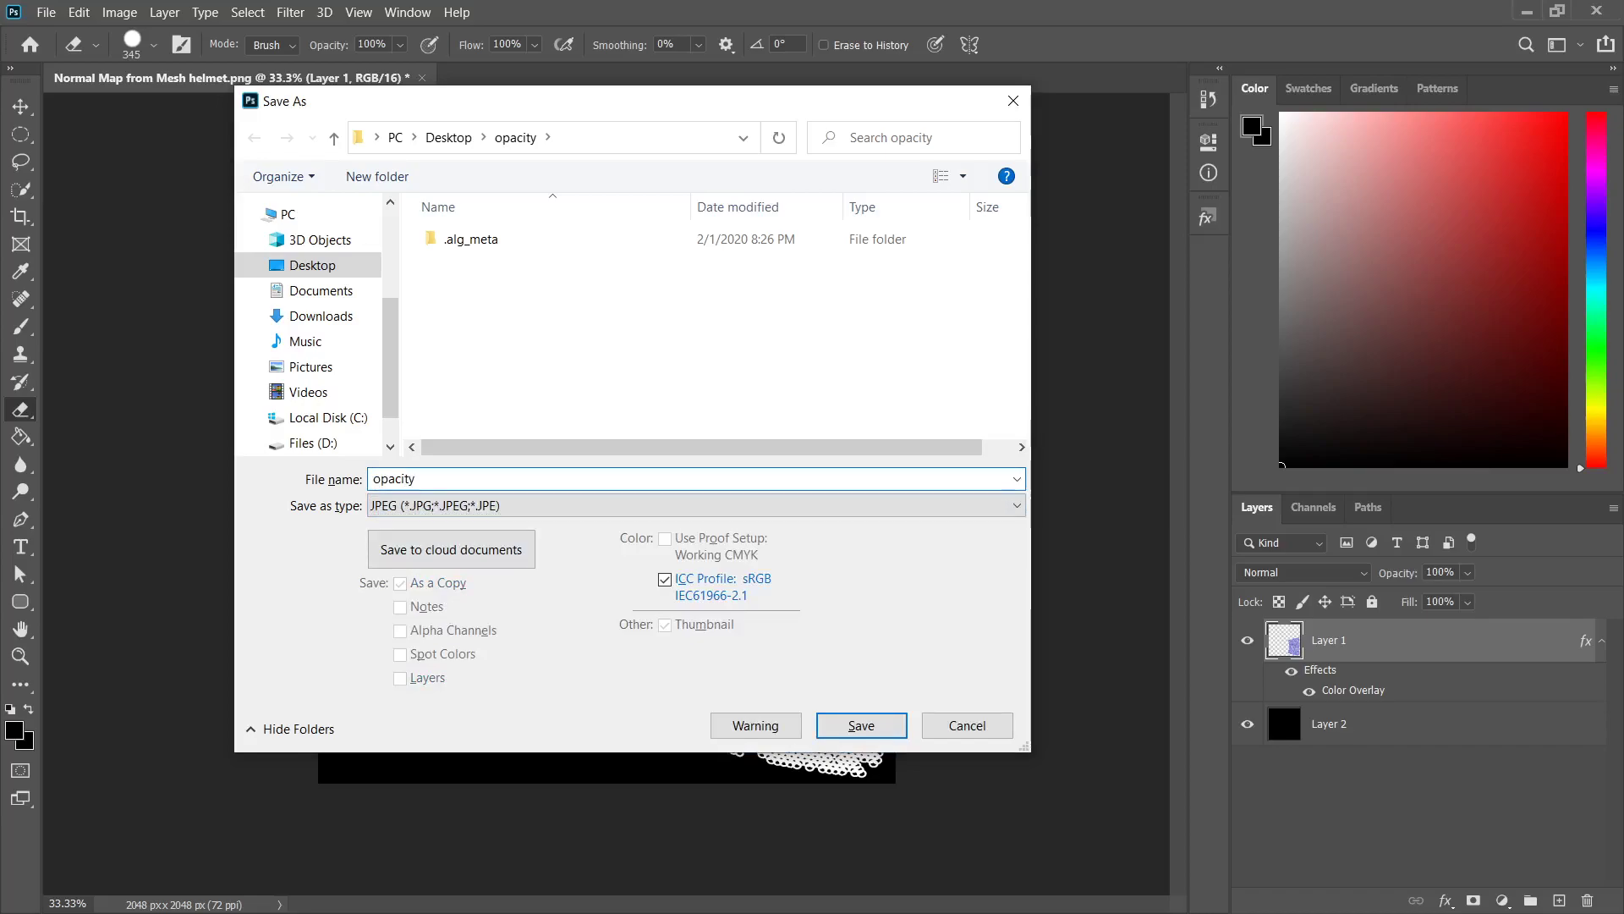
pyautogui.press('Return')
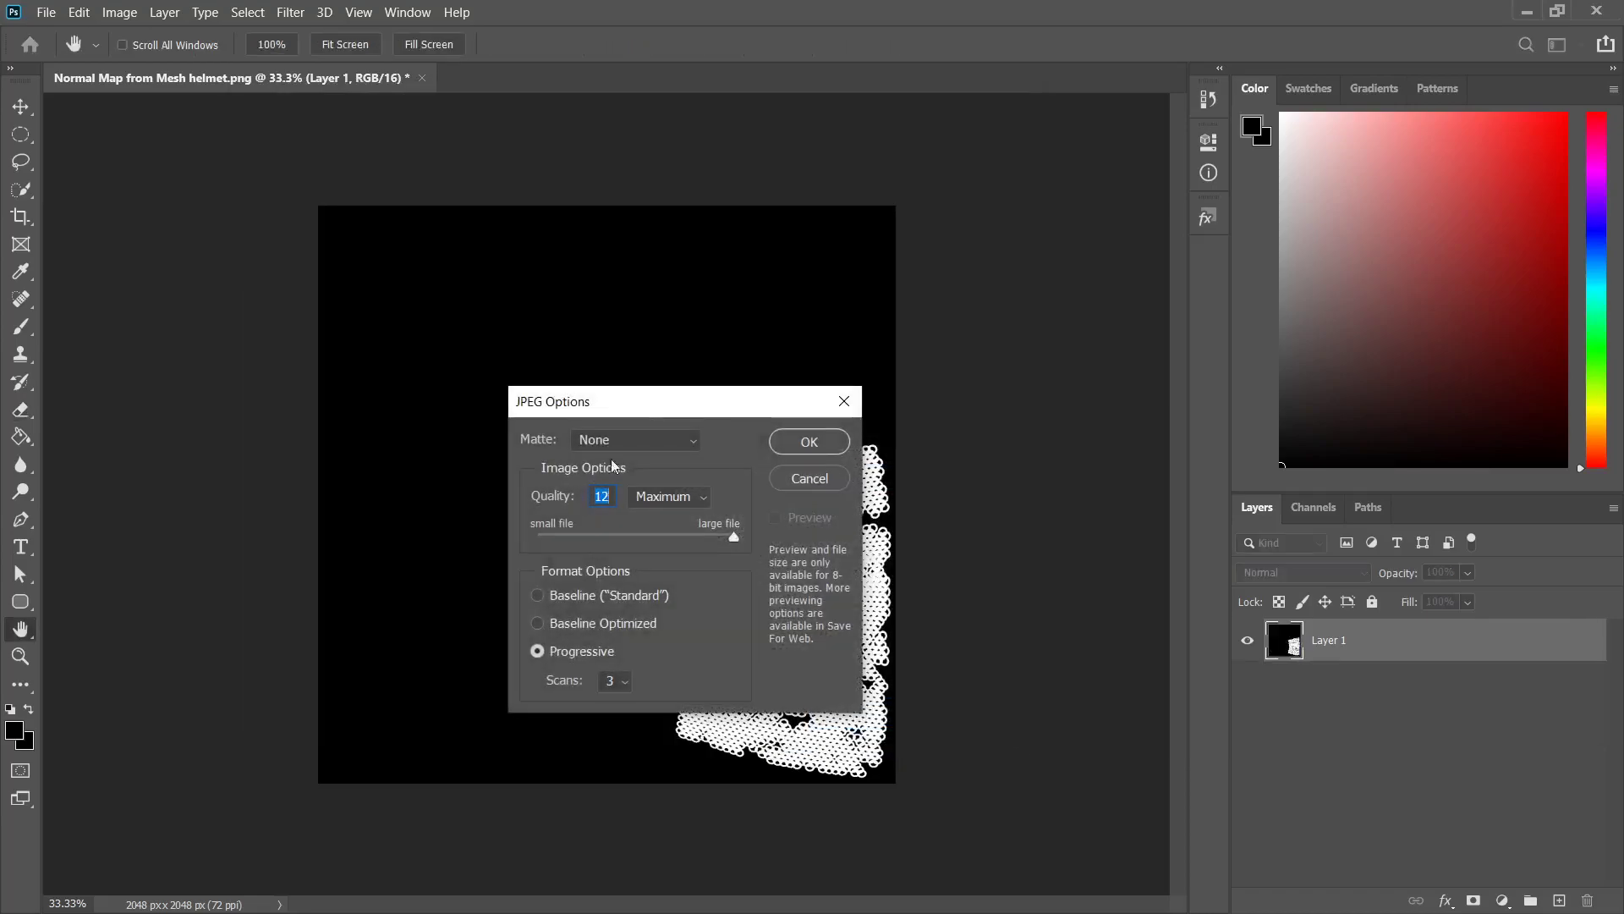
pyautogui.press('Return')
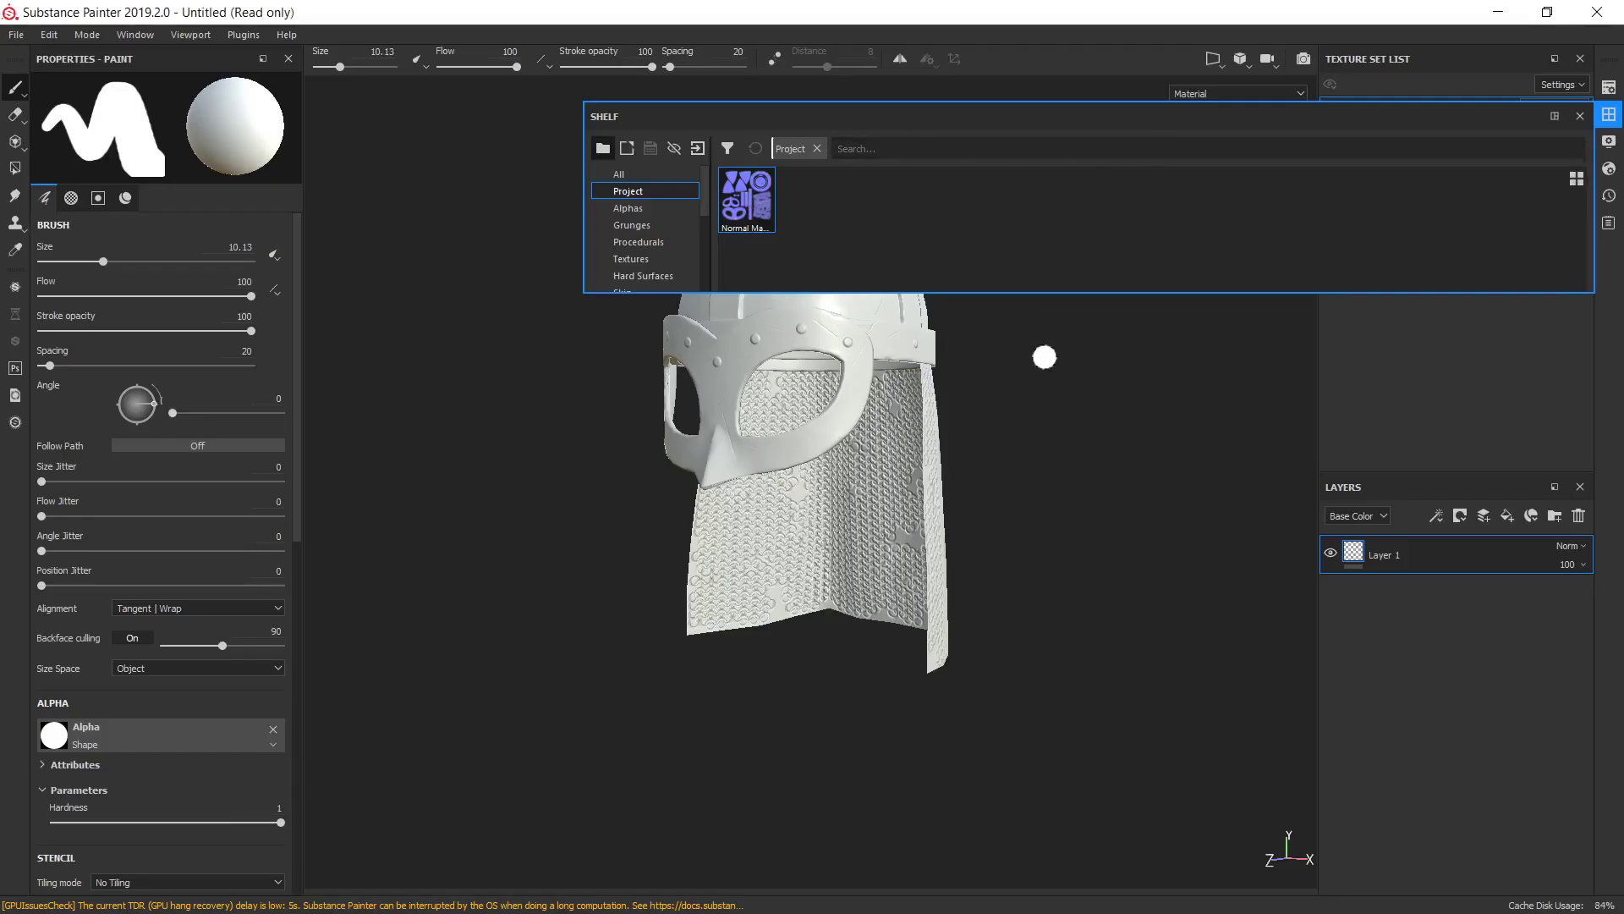
# Import opacity.jpg from the opacity folder into the current project as an alpha.
pyautogui.hotkey('alt', 'Tab')
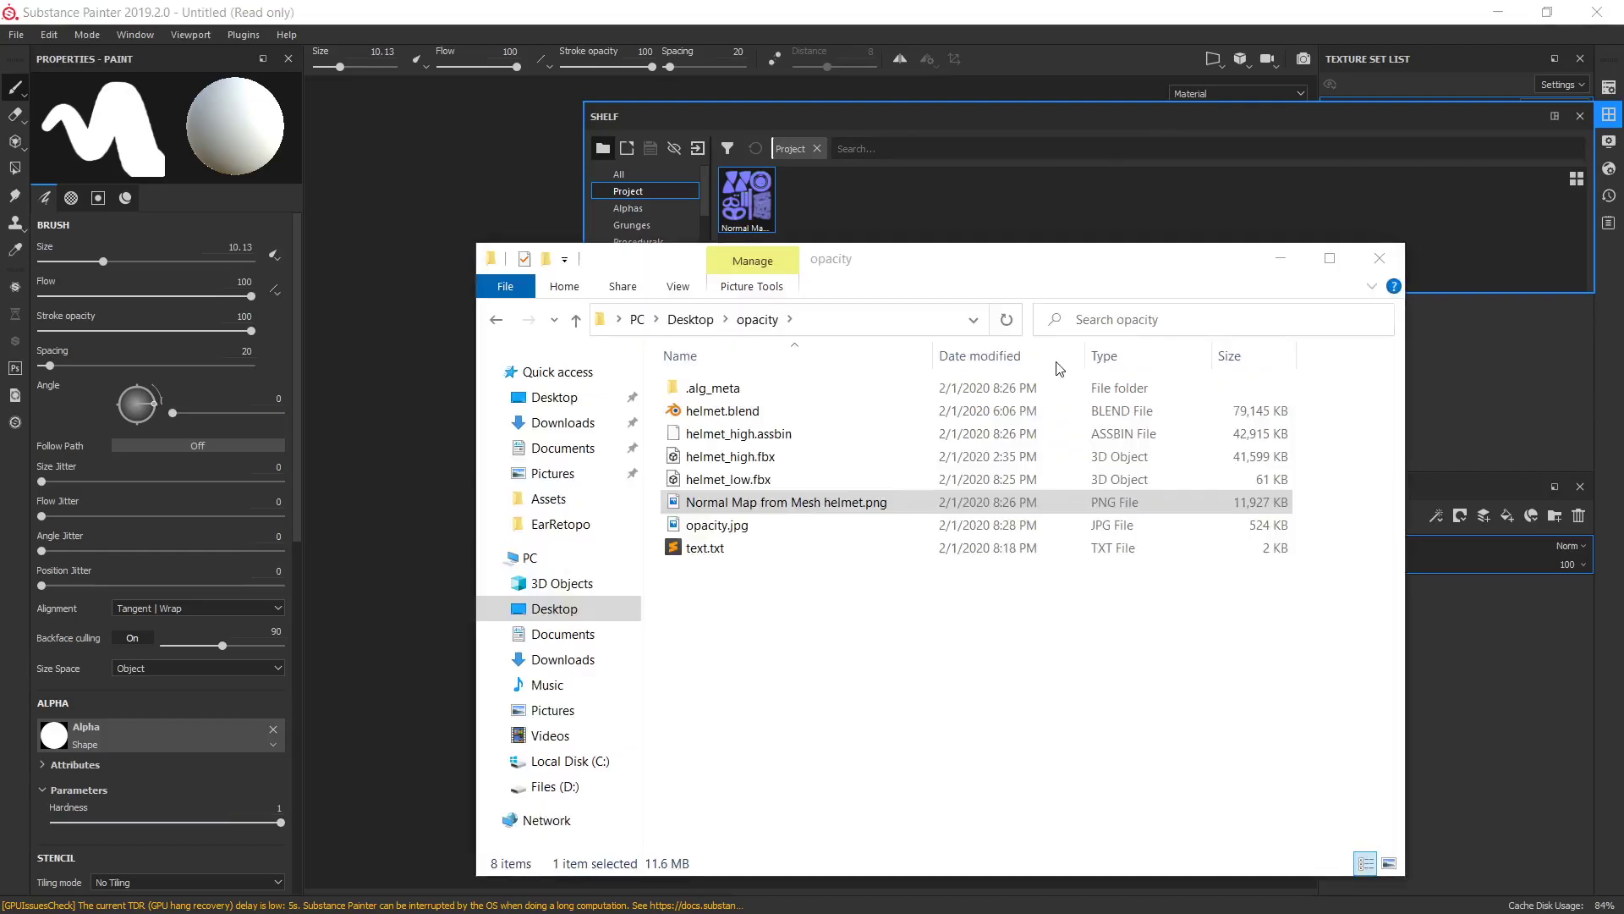
pyautogui.moveTo(726, 526)
pyautogui.mouseDown()
pyautogui.moveTo(888, 254)
pyautogui.moveTo(890, 222)
pyautogui.mouseUp()
pyautogui.click(906, 199)
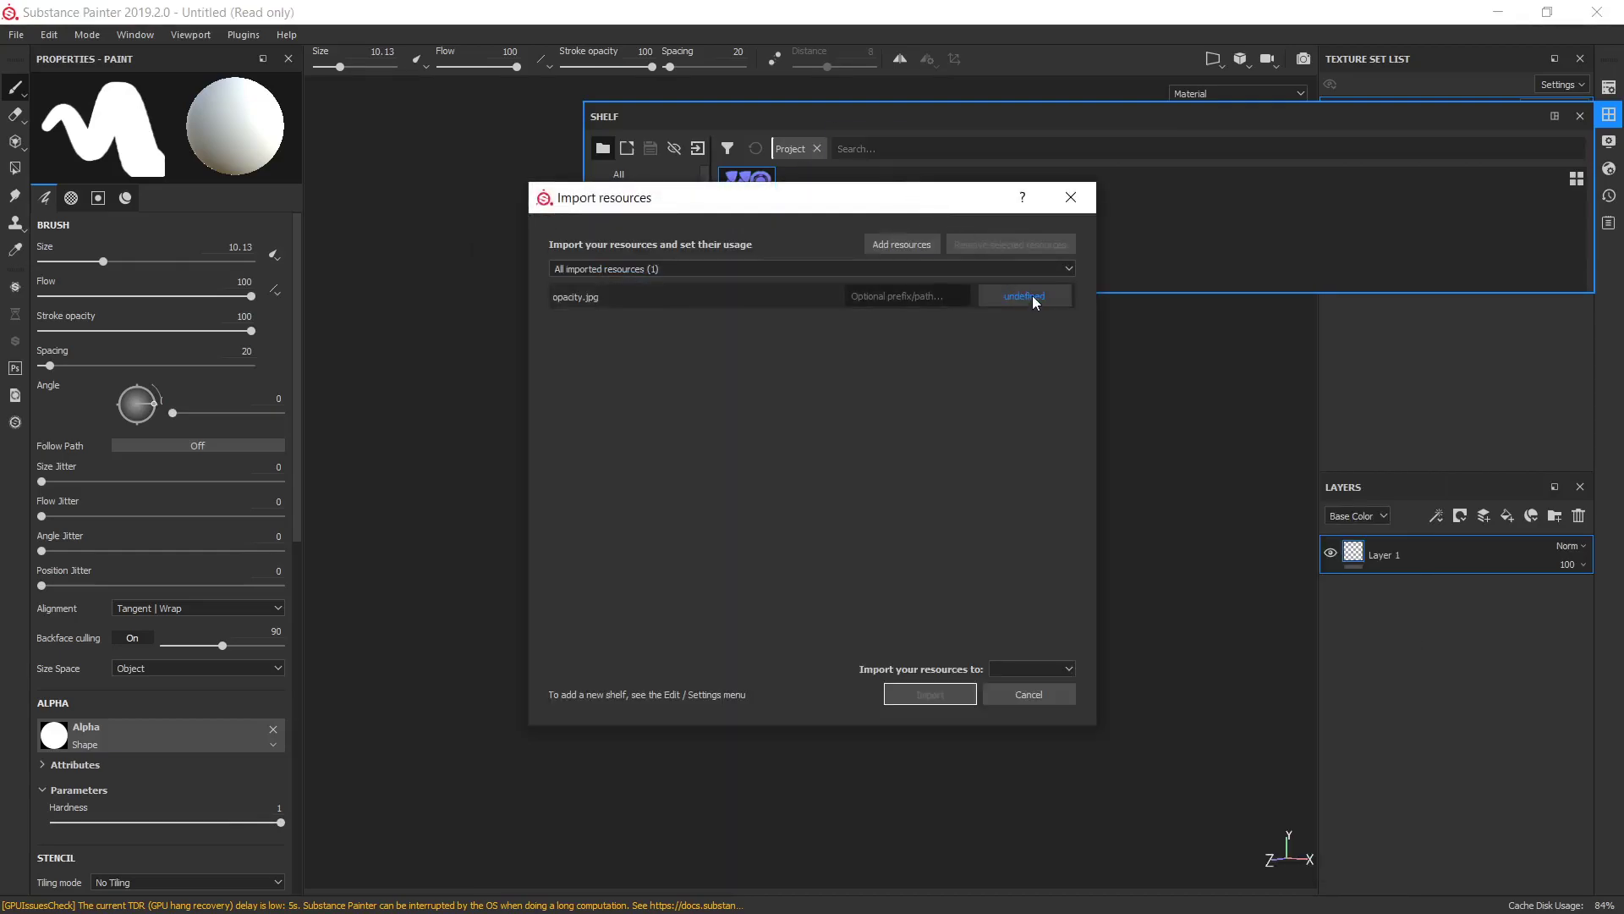
pyautogui.click(1032, 296)
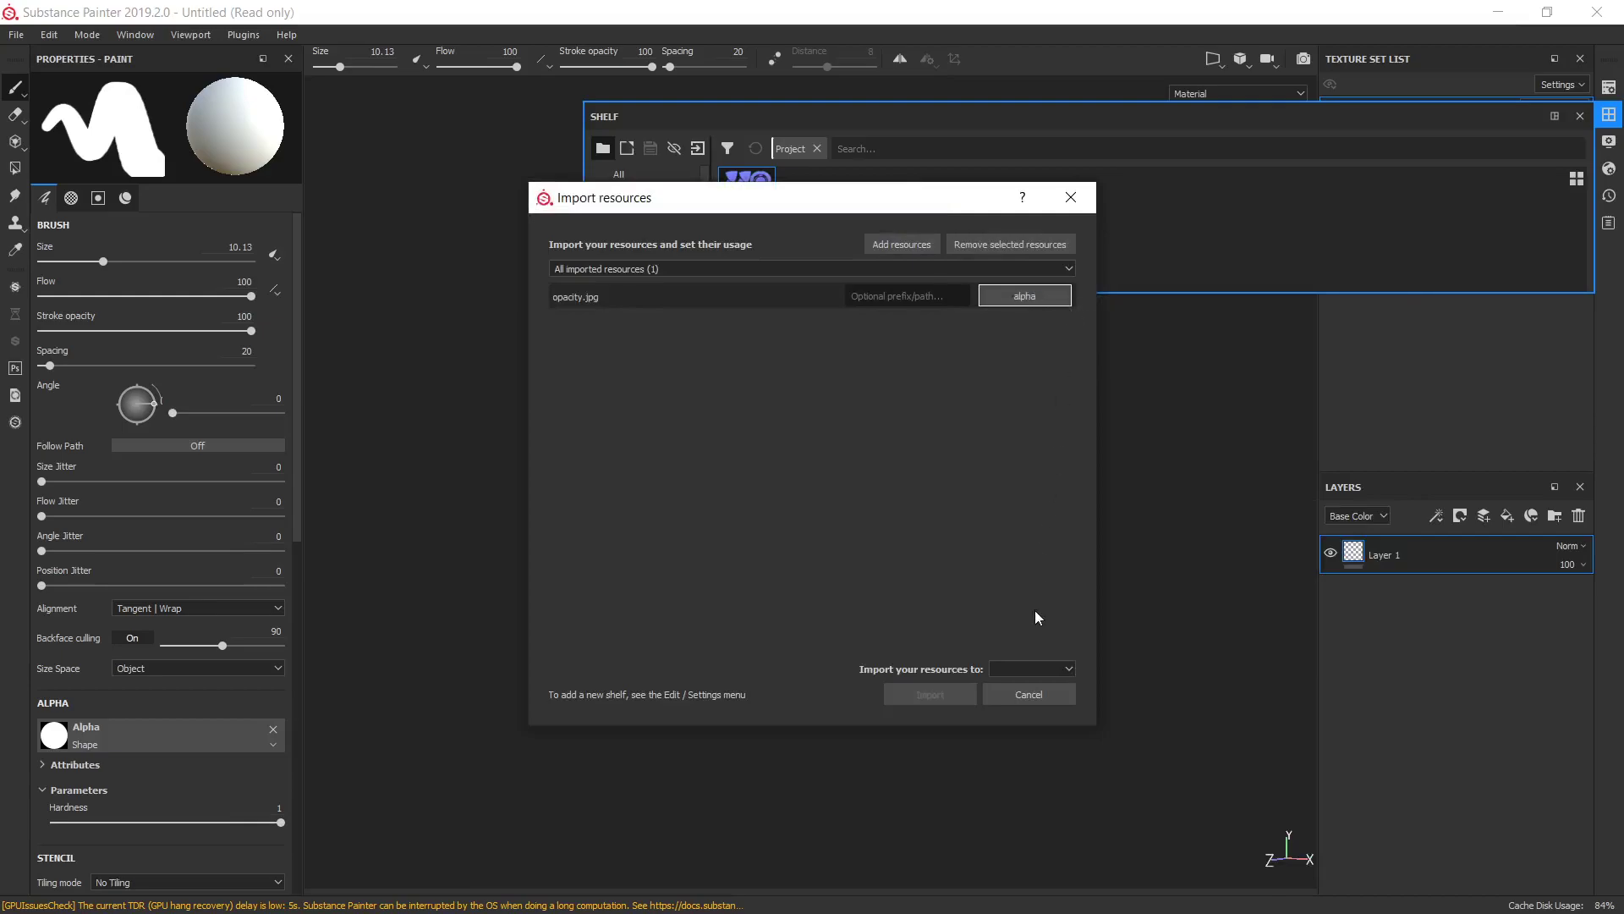
pyautogui.click(1018, 667)
pyautogui.click(1022, 696)
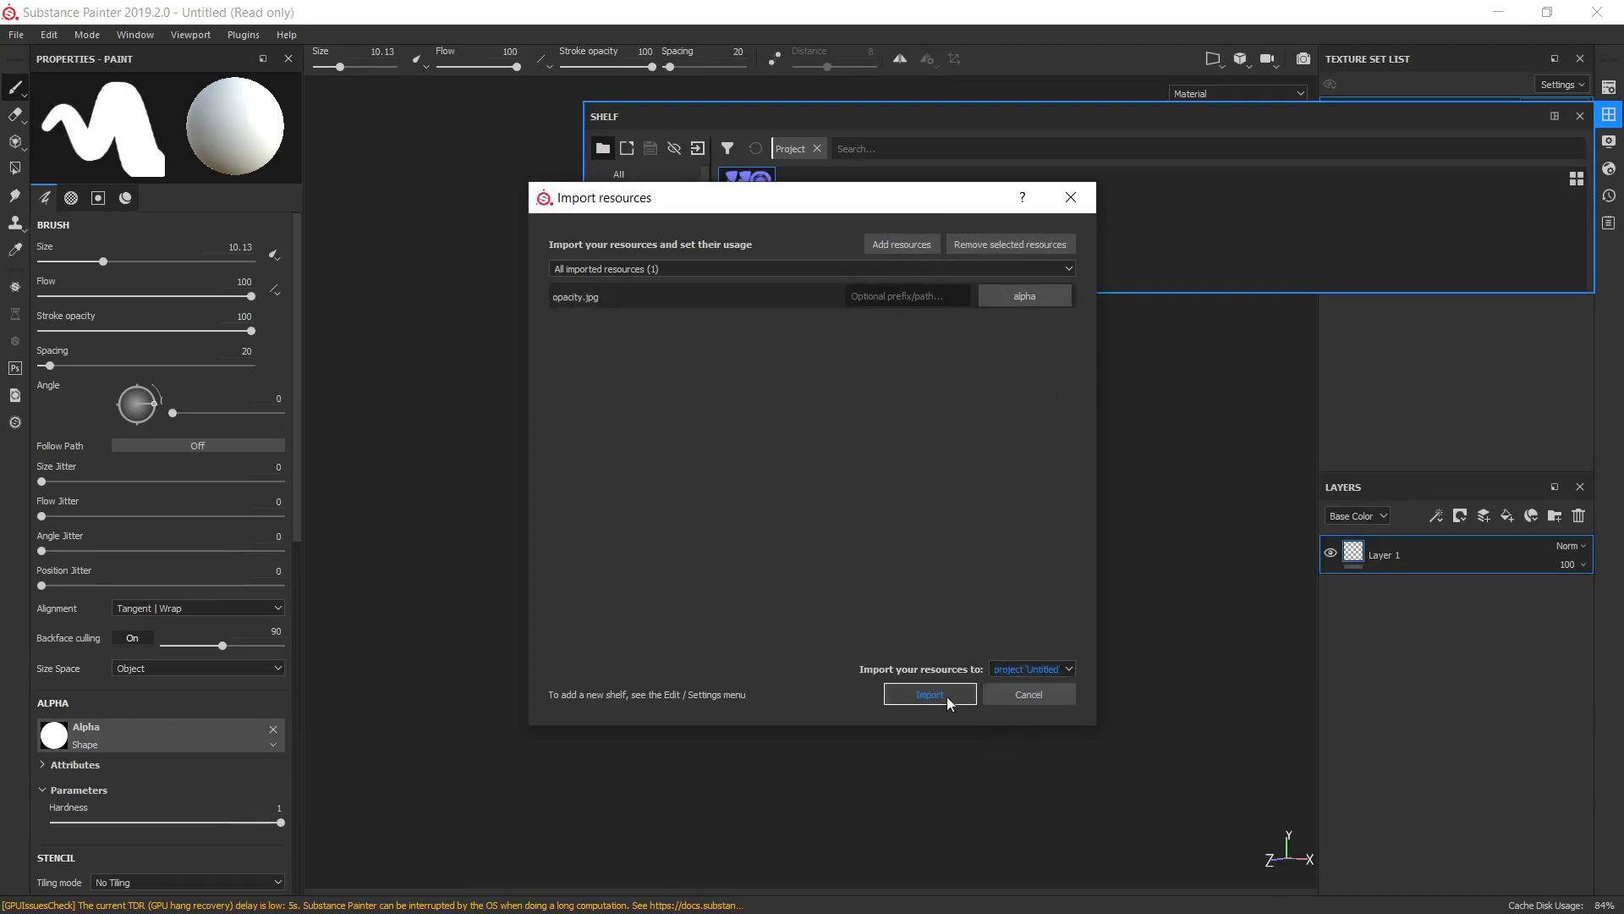
pyautogui.click(929, 694)
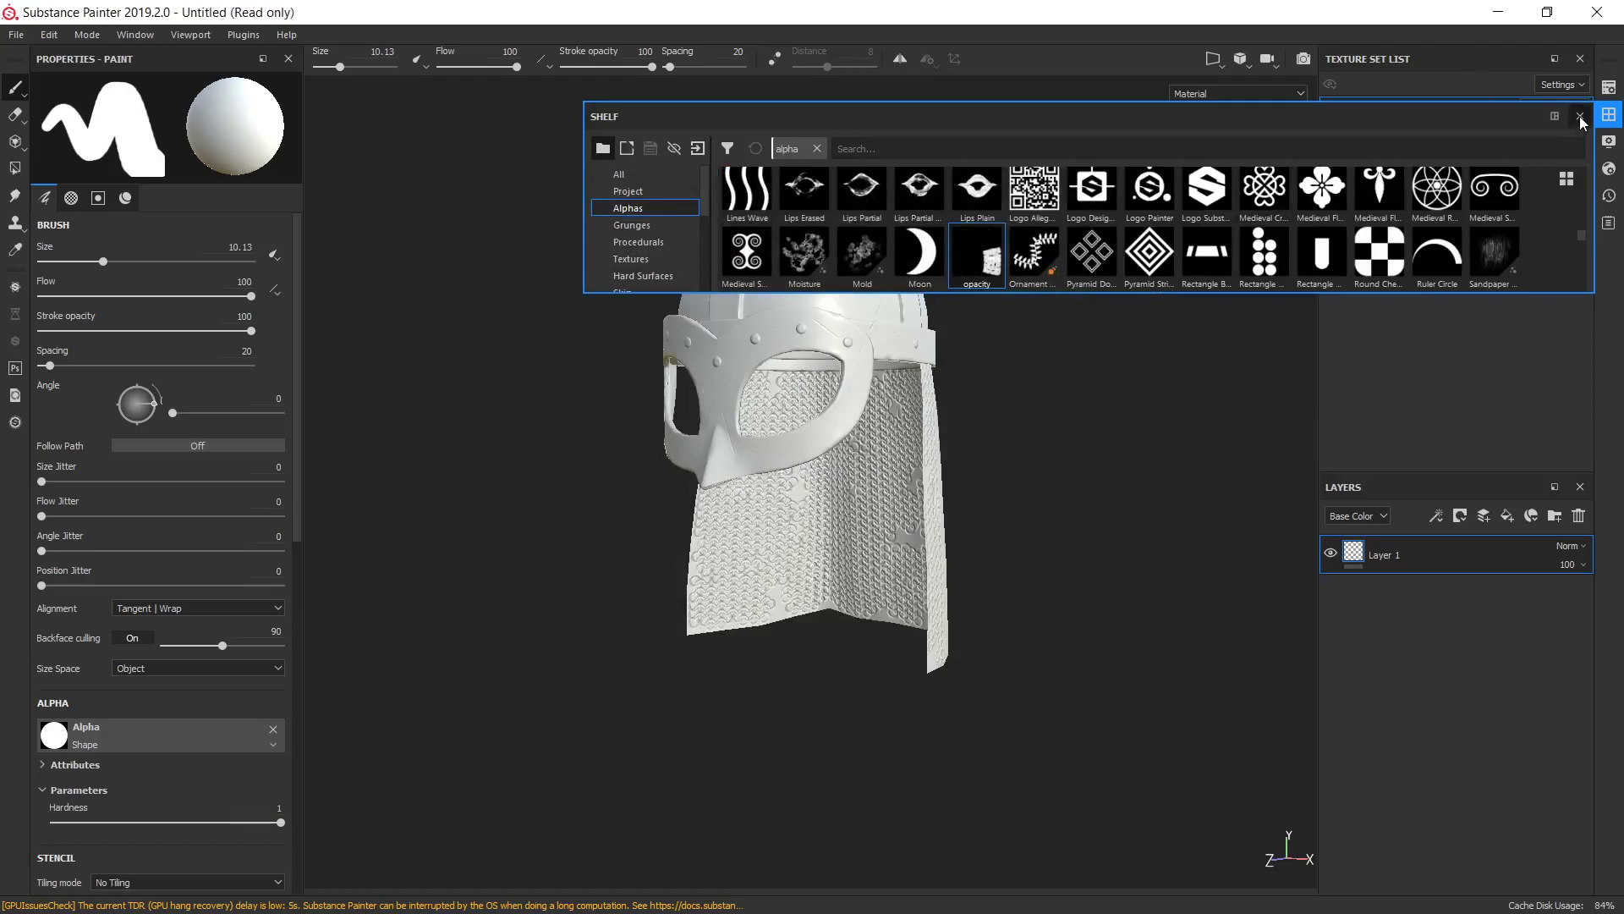
pyautogui.click(1579, 116)
# Delete Layer 1, add a folder layer in its place, and start naming it.
pyautogui.click(1578, 516)
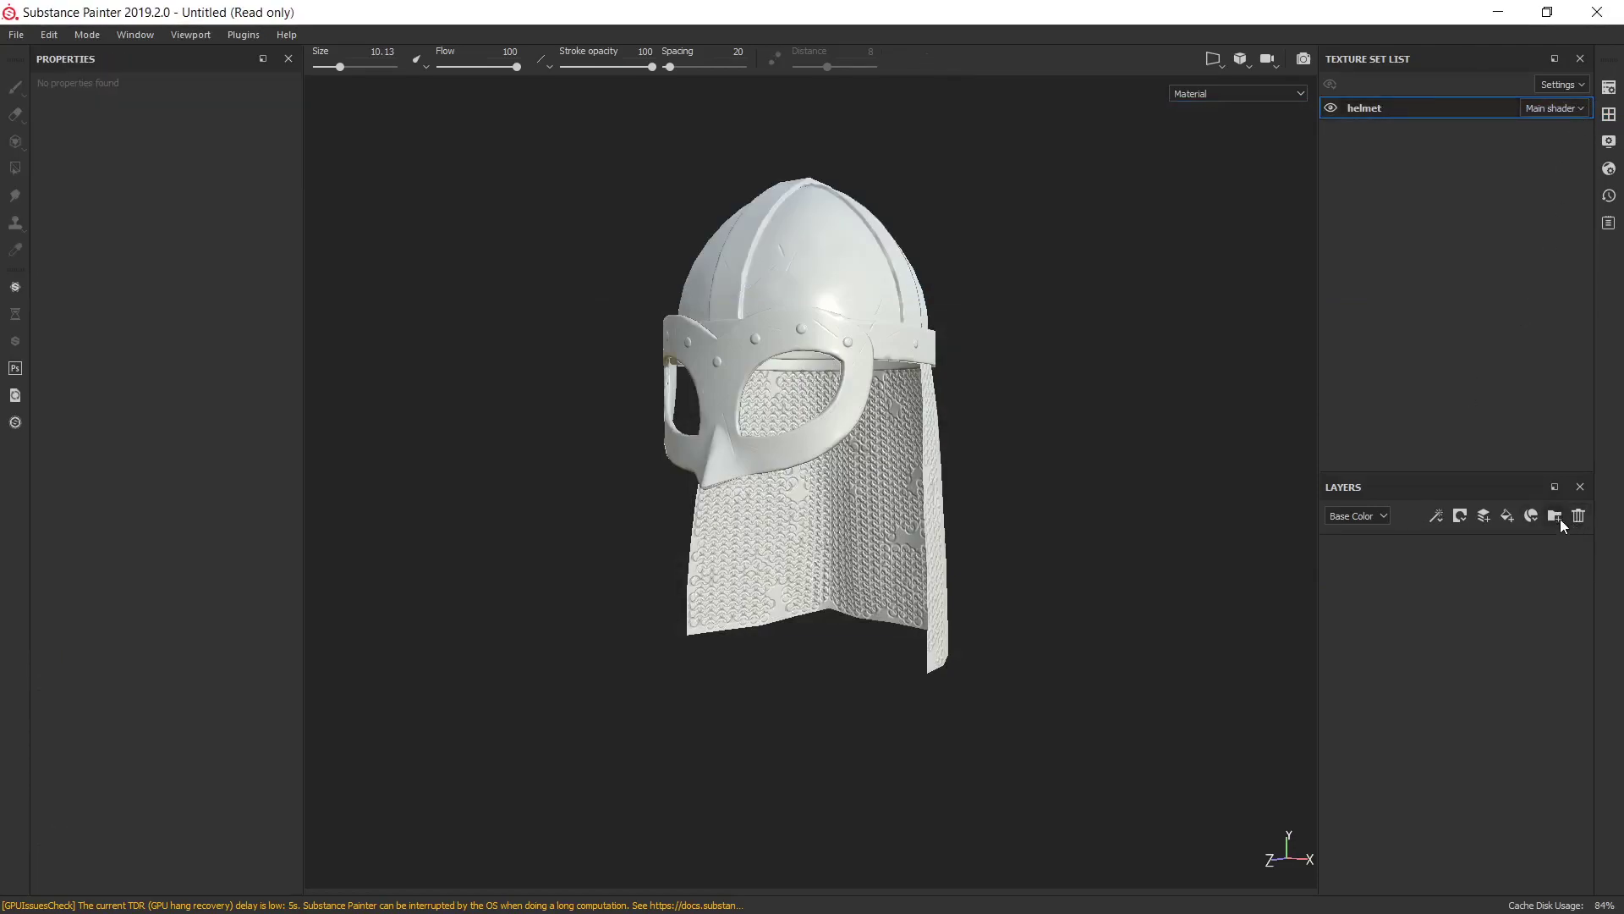
pyautogui.click(1555, 516)
pyautogui.doubleClick(1420, 554)
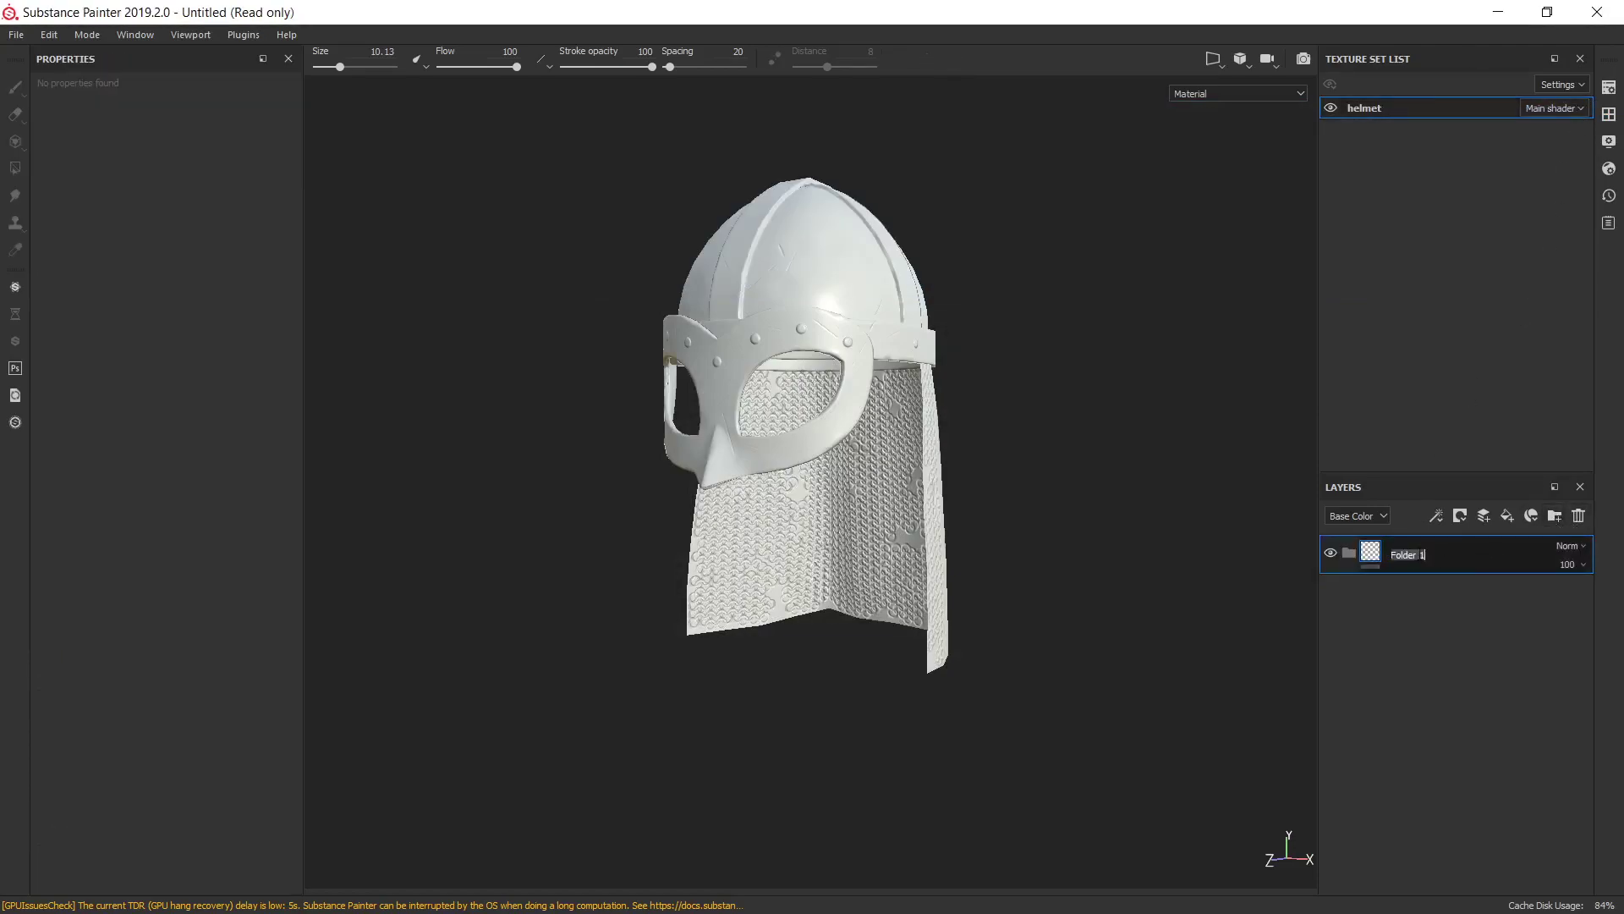
pyautogui.write('chain')
# Add a black mask to the chain folder and polygon-fill the lower-right chainmail UV island white.
pyautogui.rightClick(1418, 552)
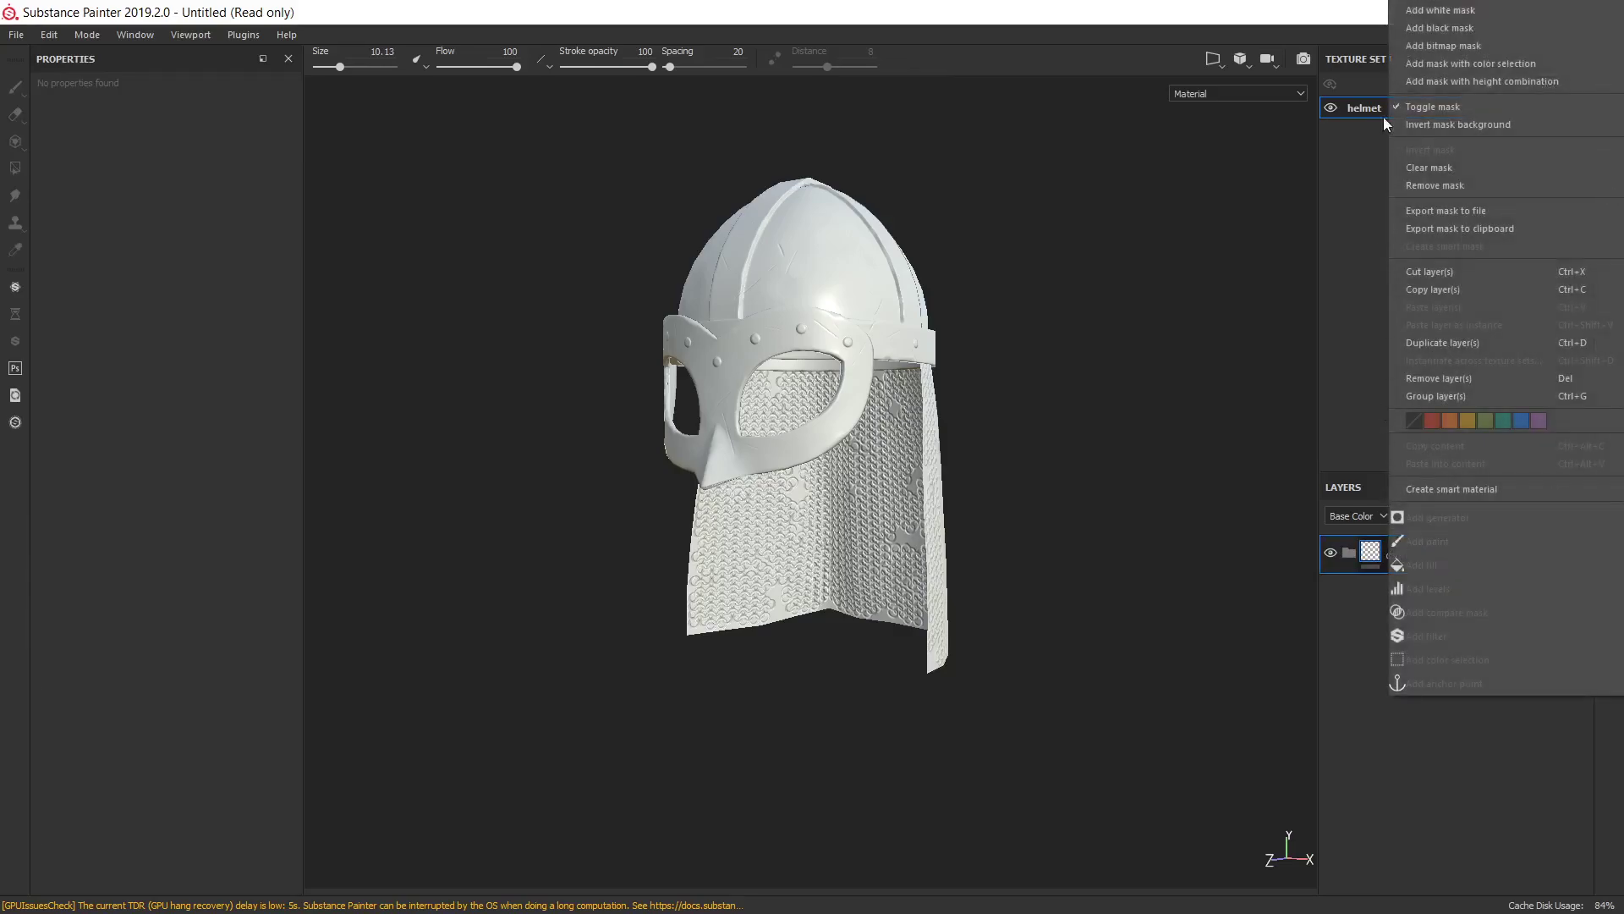
pyautogui.click(1449, 28)
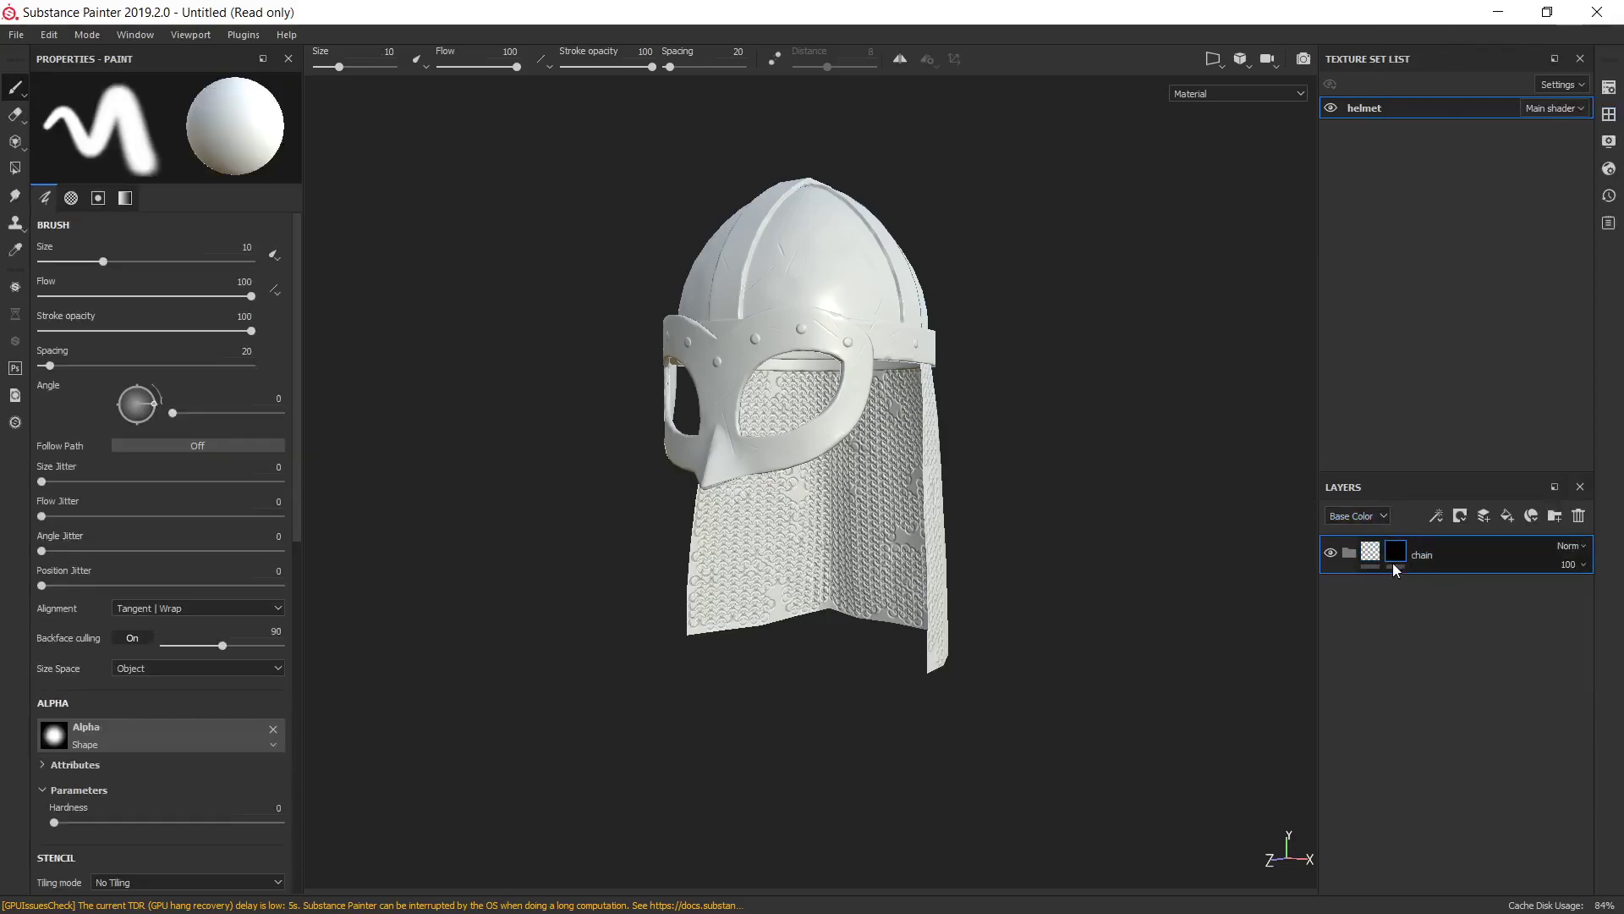
pyautogui.keyDown('alt'); pyautogui.click(1397, 552); pyautogui.keyUp('alt')
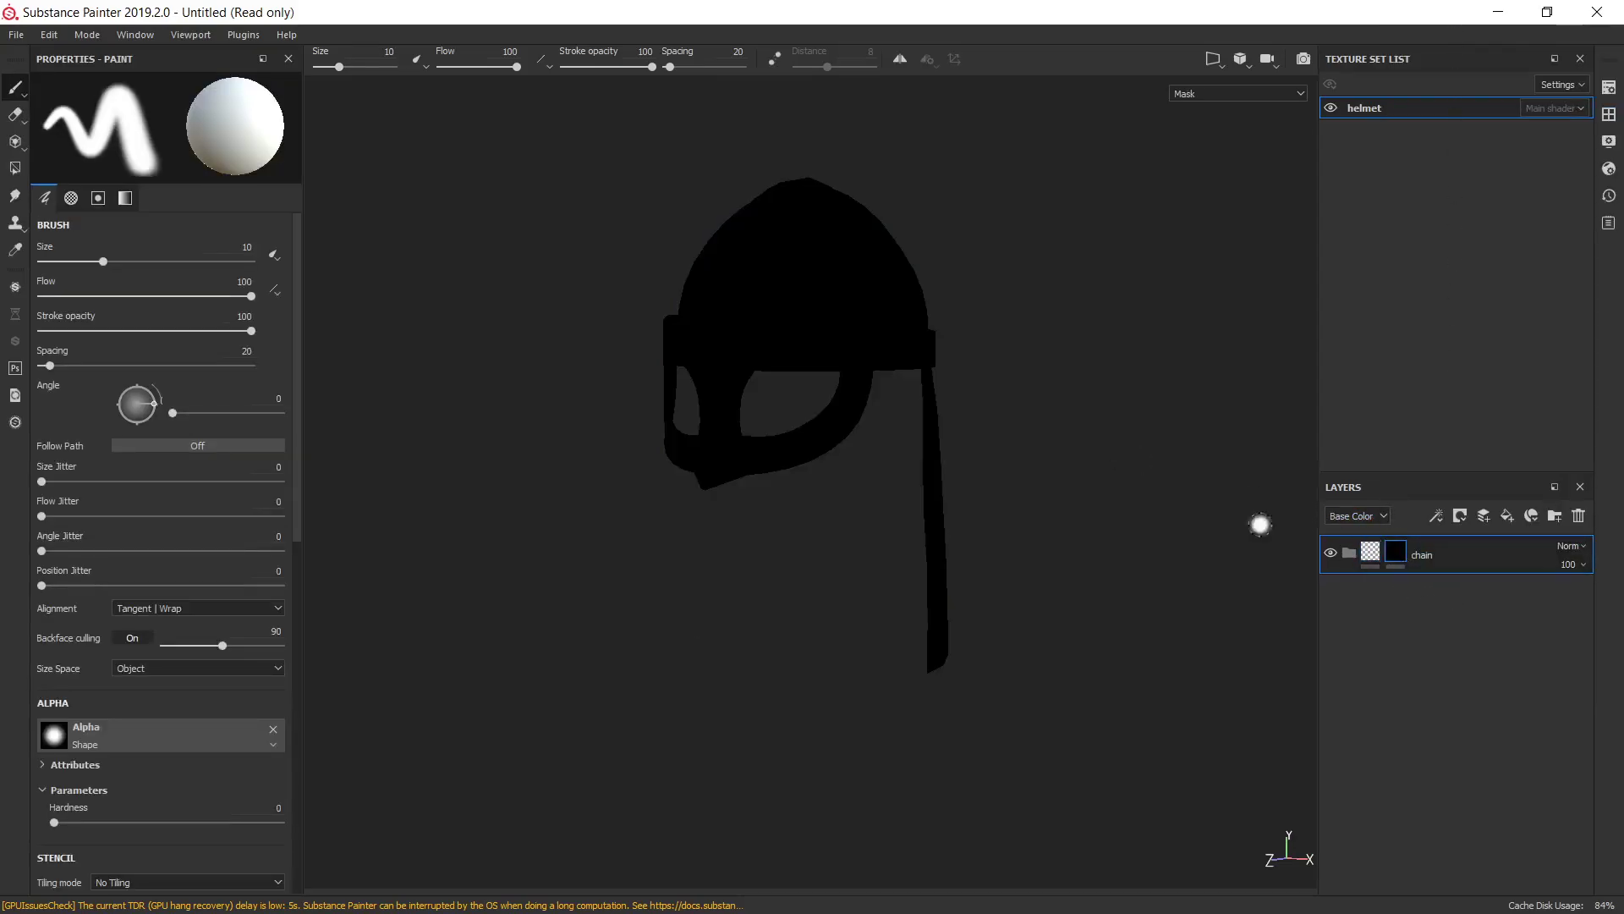
pyautogui.click(15, 169)
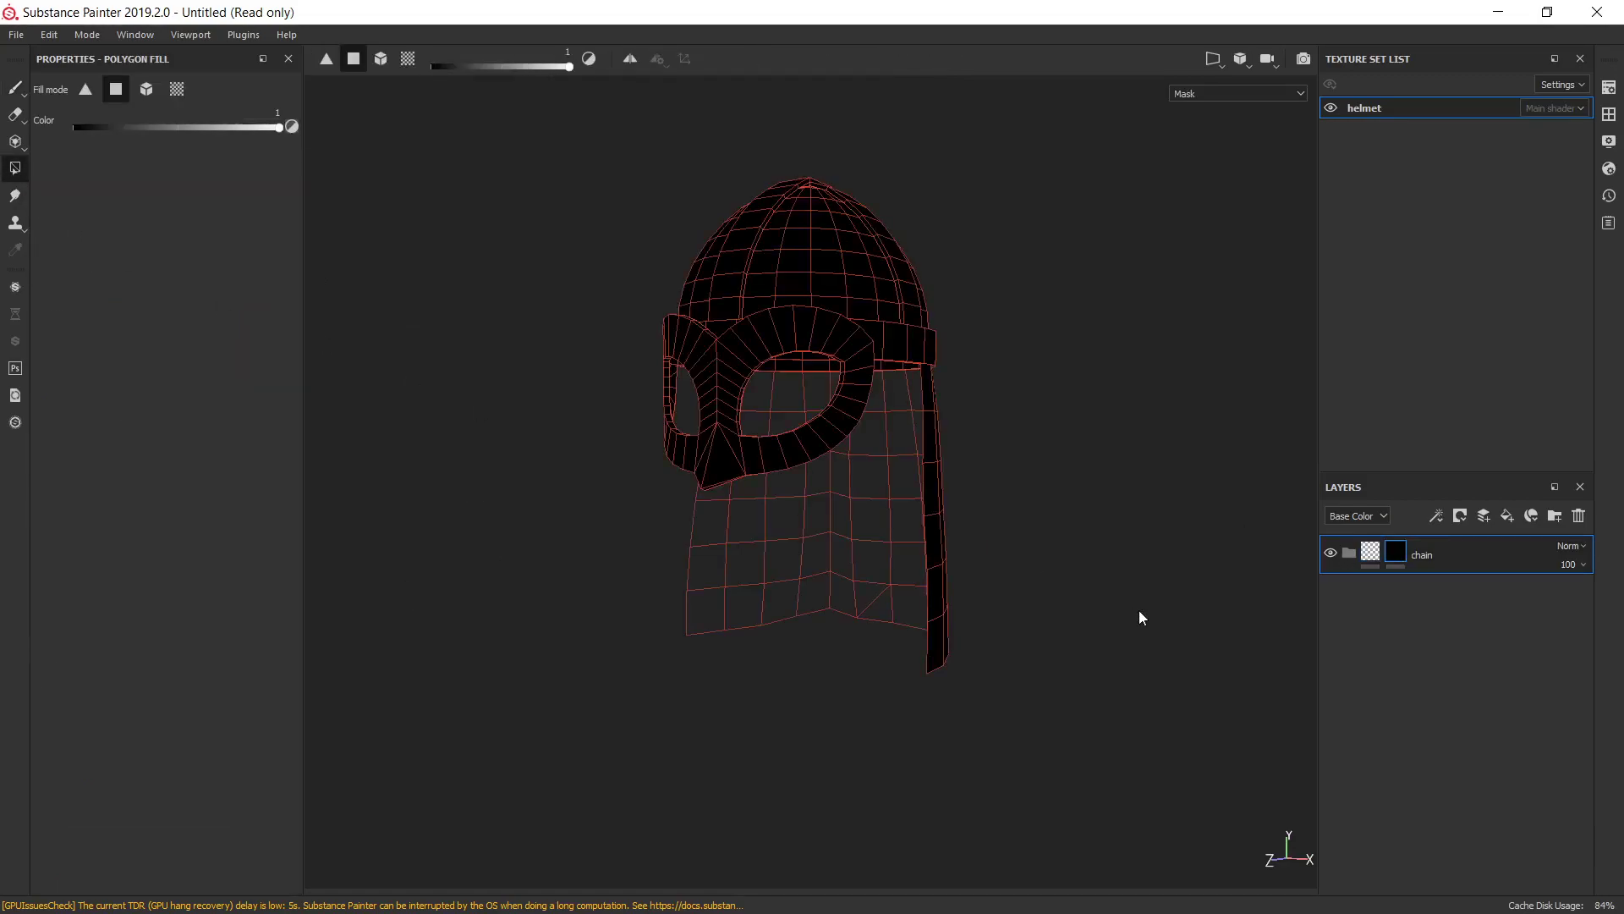
pyautogui.press('F3')
pyautogui.click(381, 59)
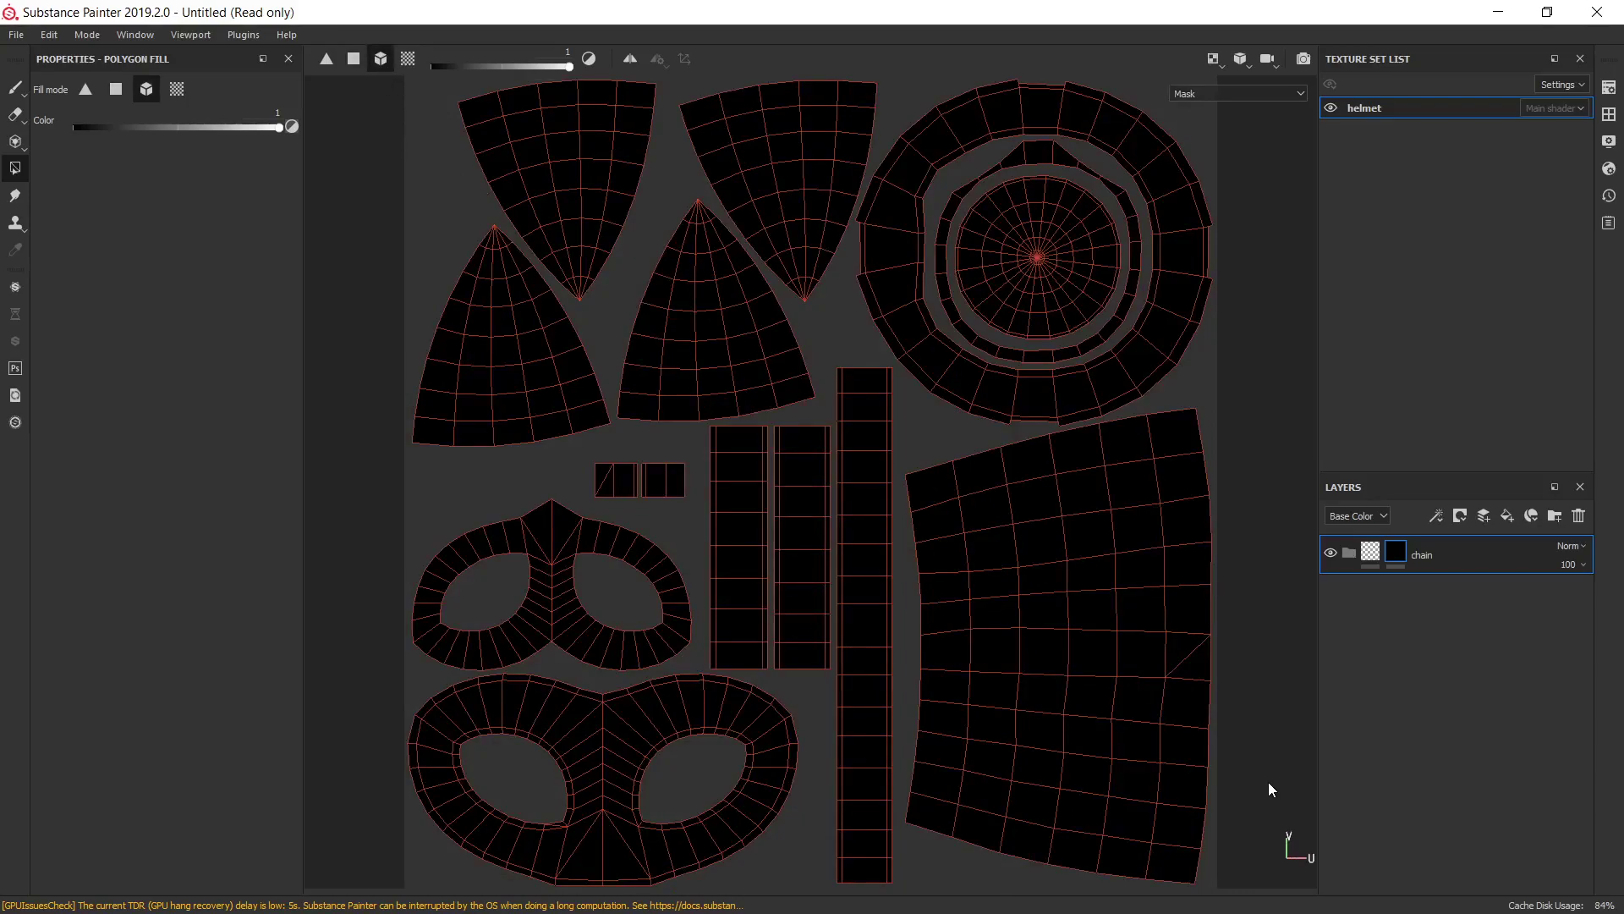
pyautogui.moveTo(1267, 783); pyautogui.dragTo(1119, 642)
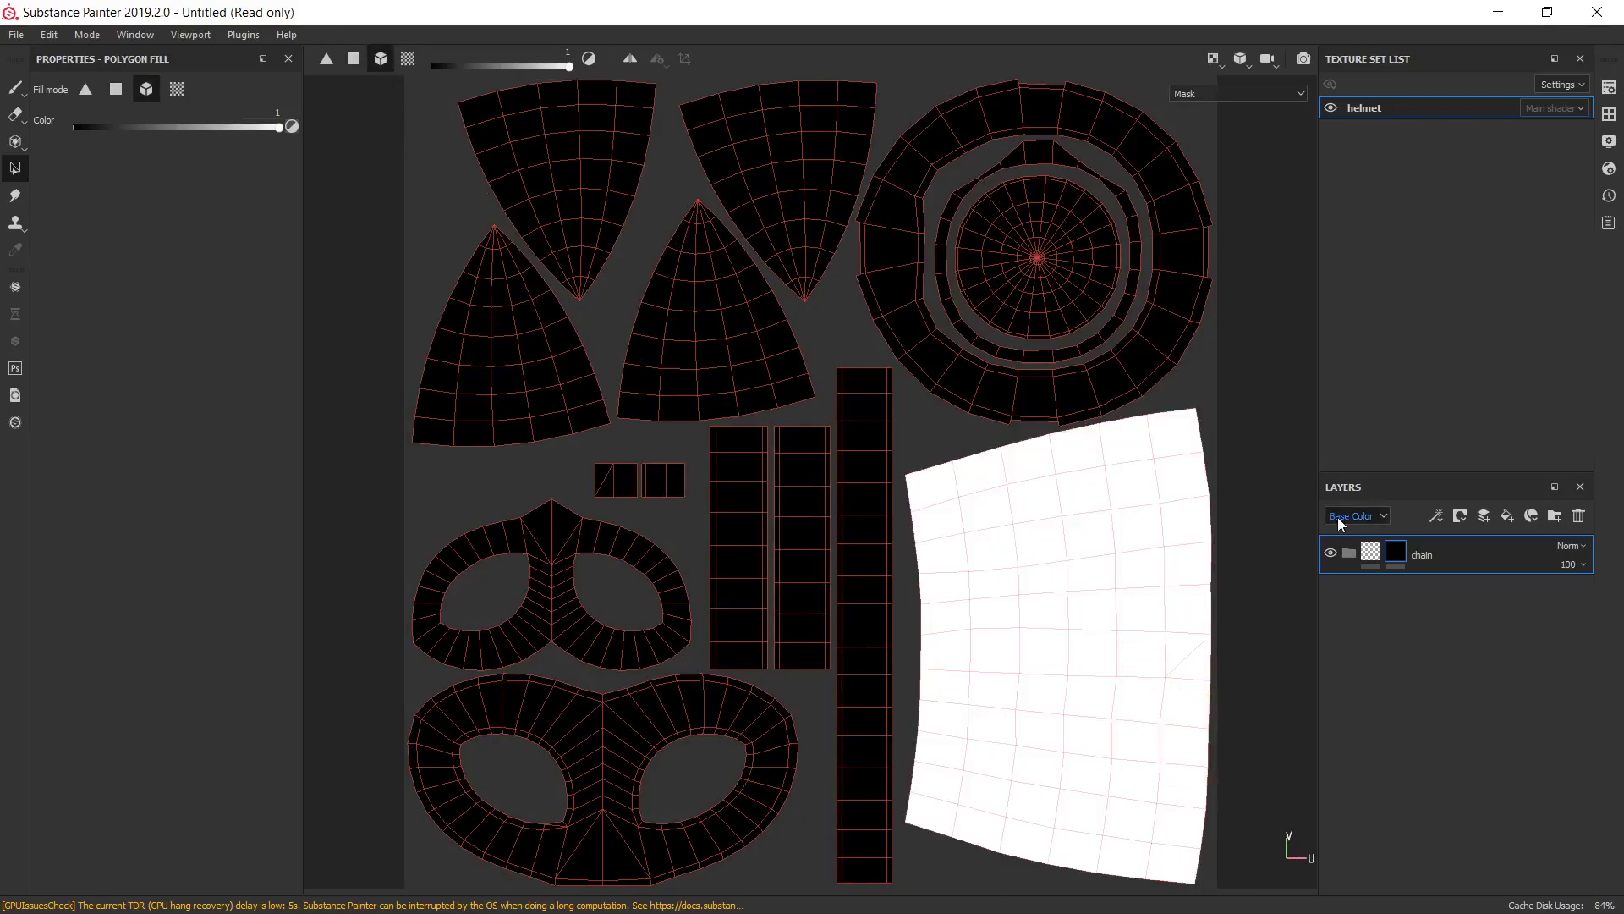
pyautogui.press('F2')
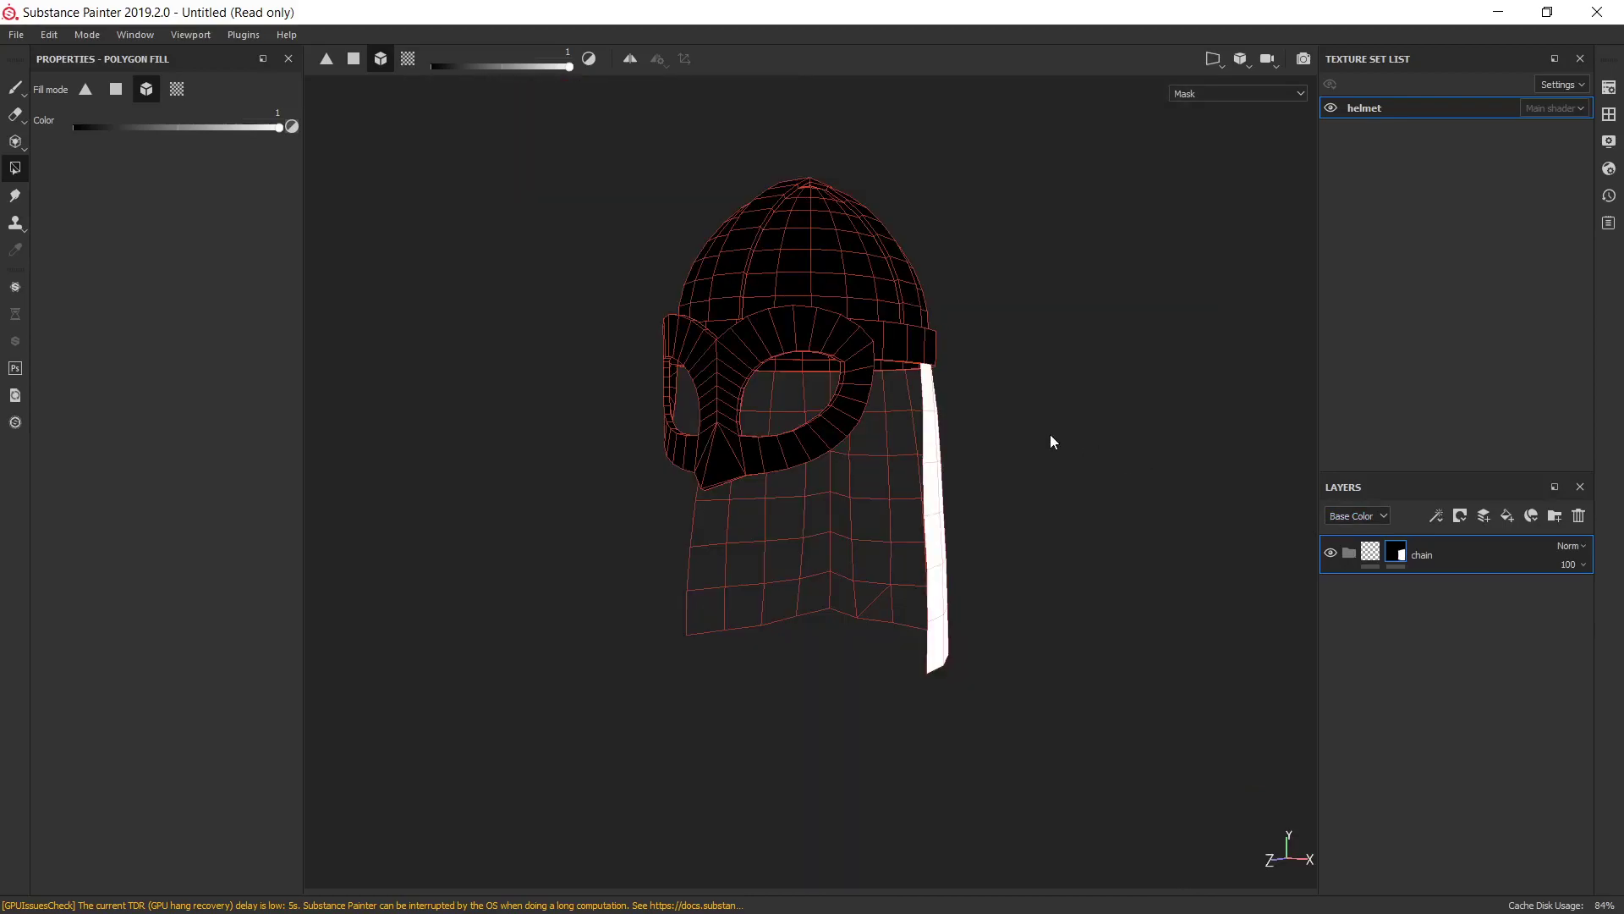
# Add a fill layer and place it below the chain folder.
pyautogui.press('m')
pyautogui.click(1508, 515)
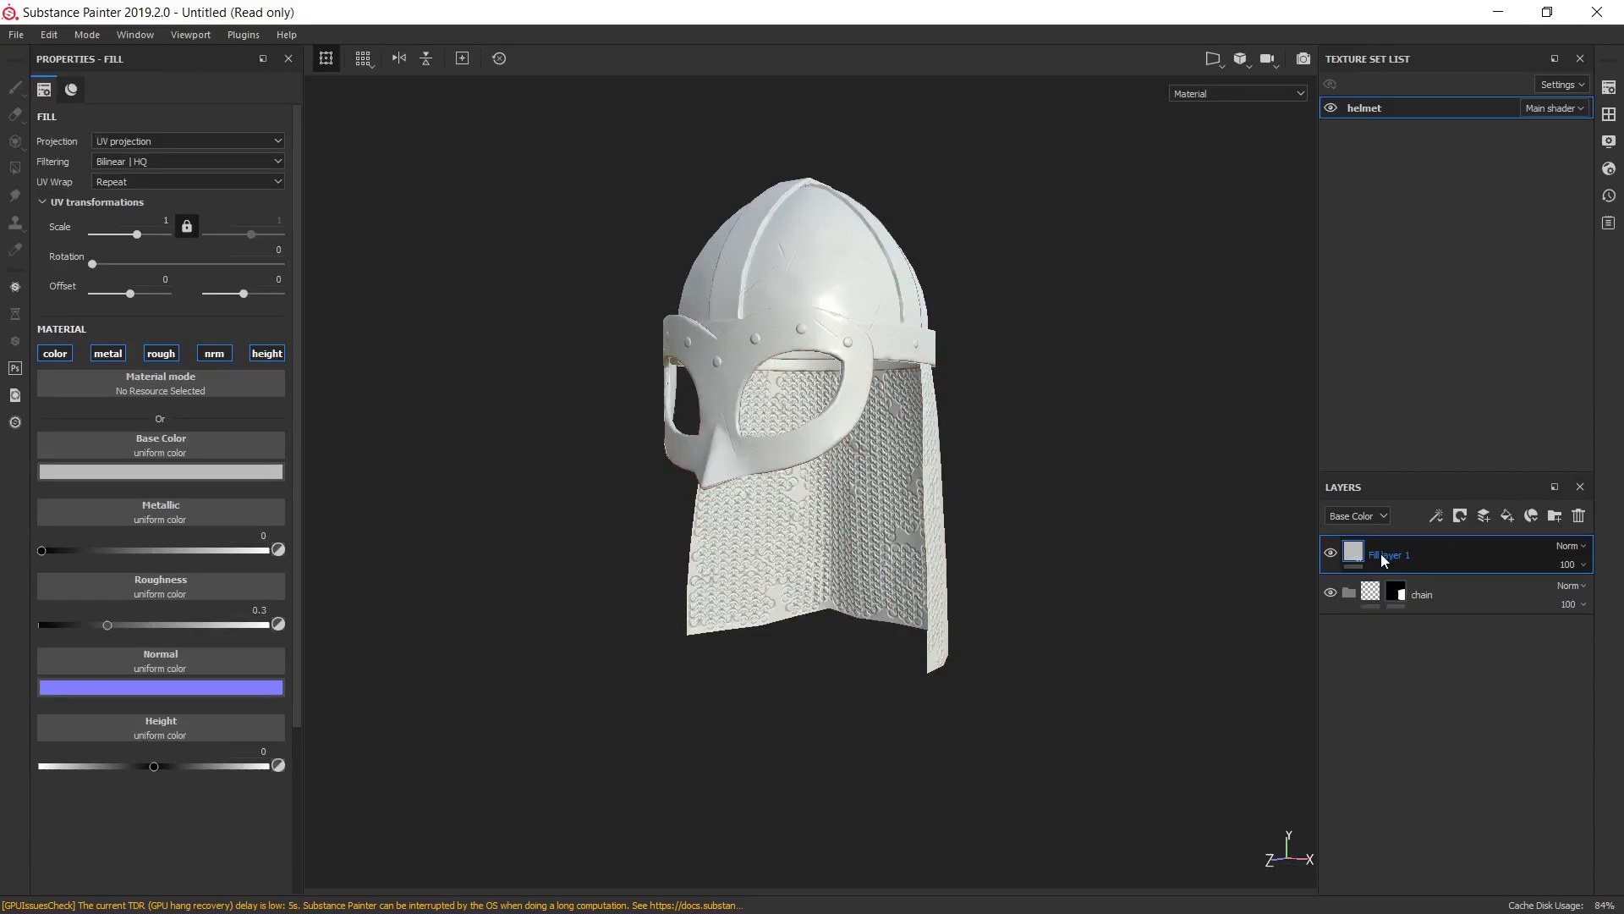
pyautogui.moveTo(1380, 553); pyautogui.dragTo(1462, 594)
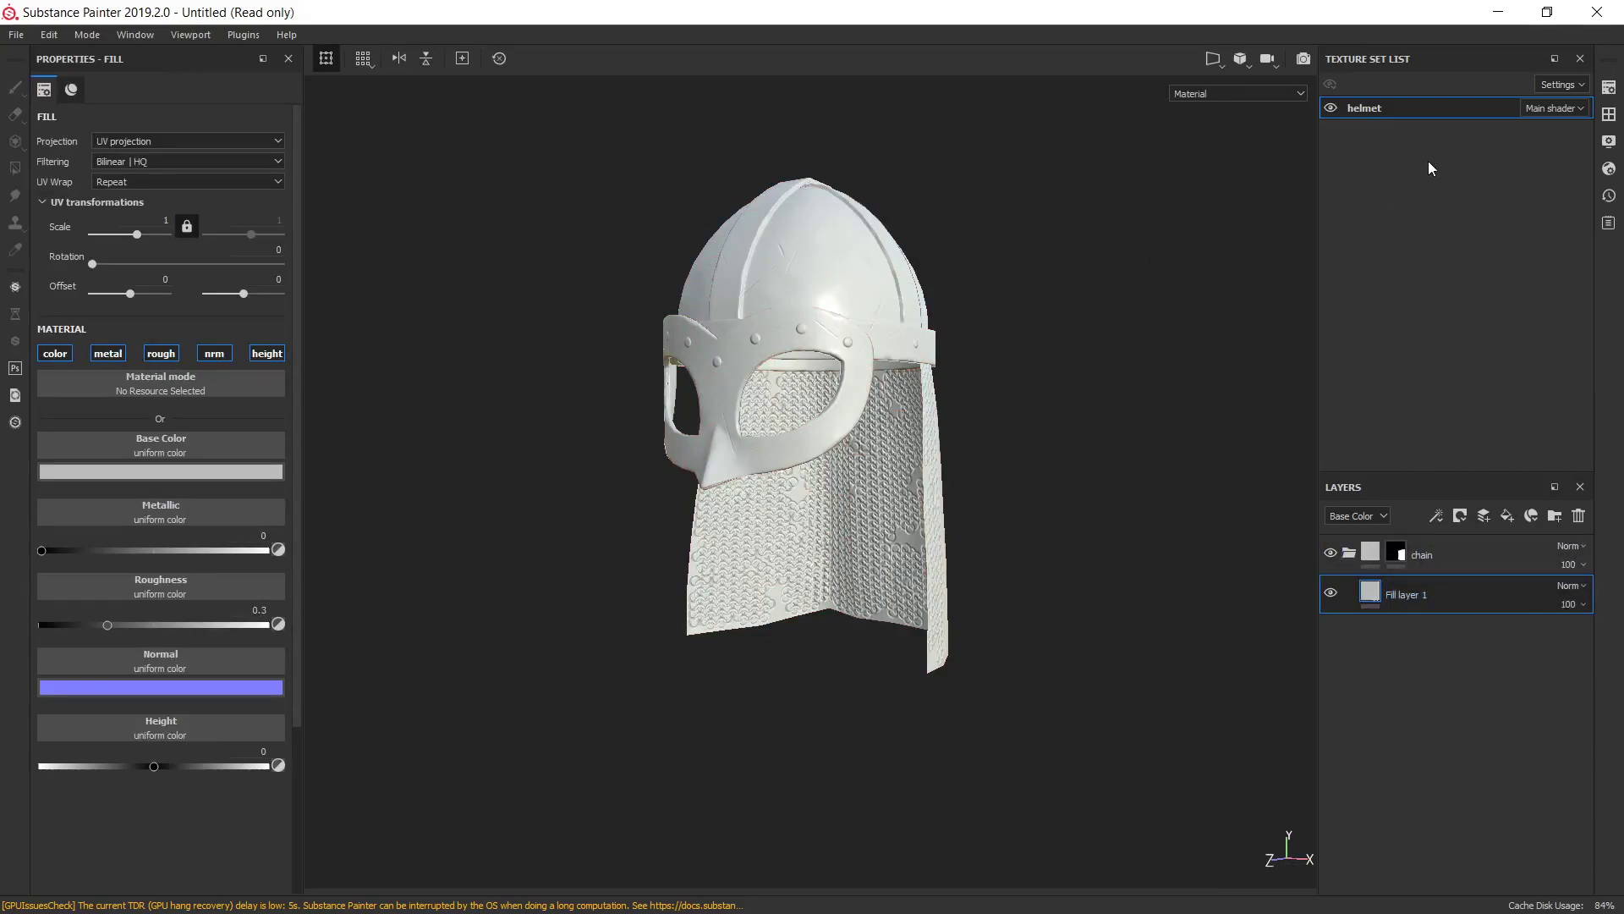
# Add an Opacity channel to the helmet's texture set.
pyautogui.click(1610, 88)
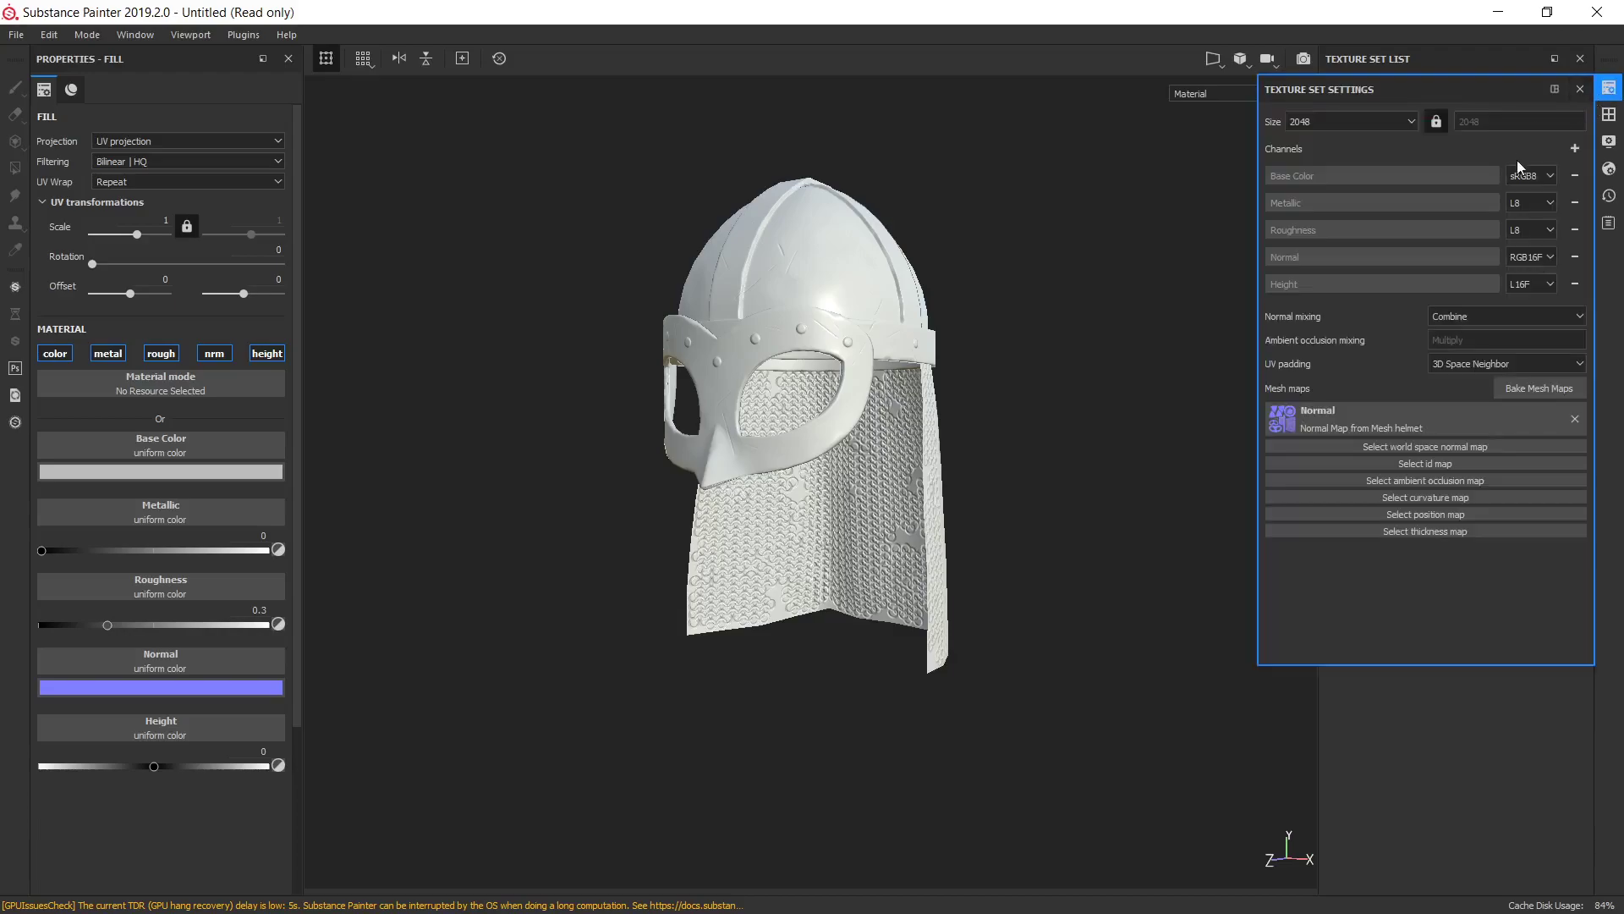
pyautogui.click(1575, 148)
pyautogui.click(1562, 342)
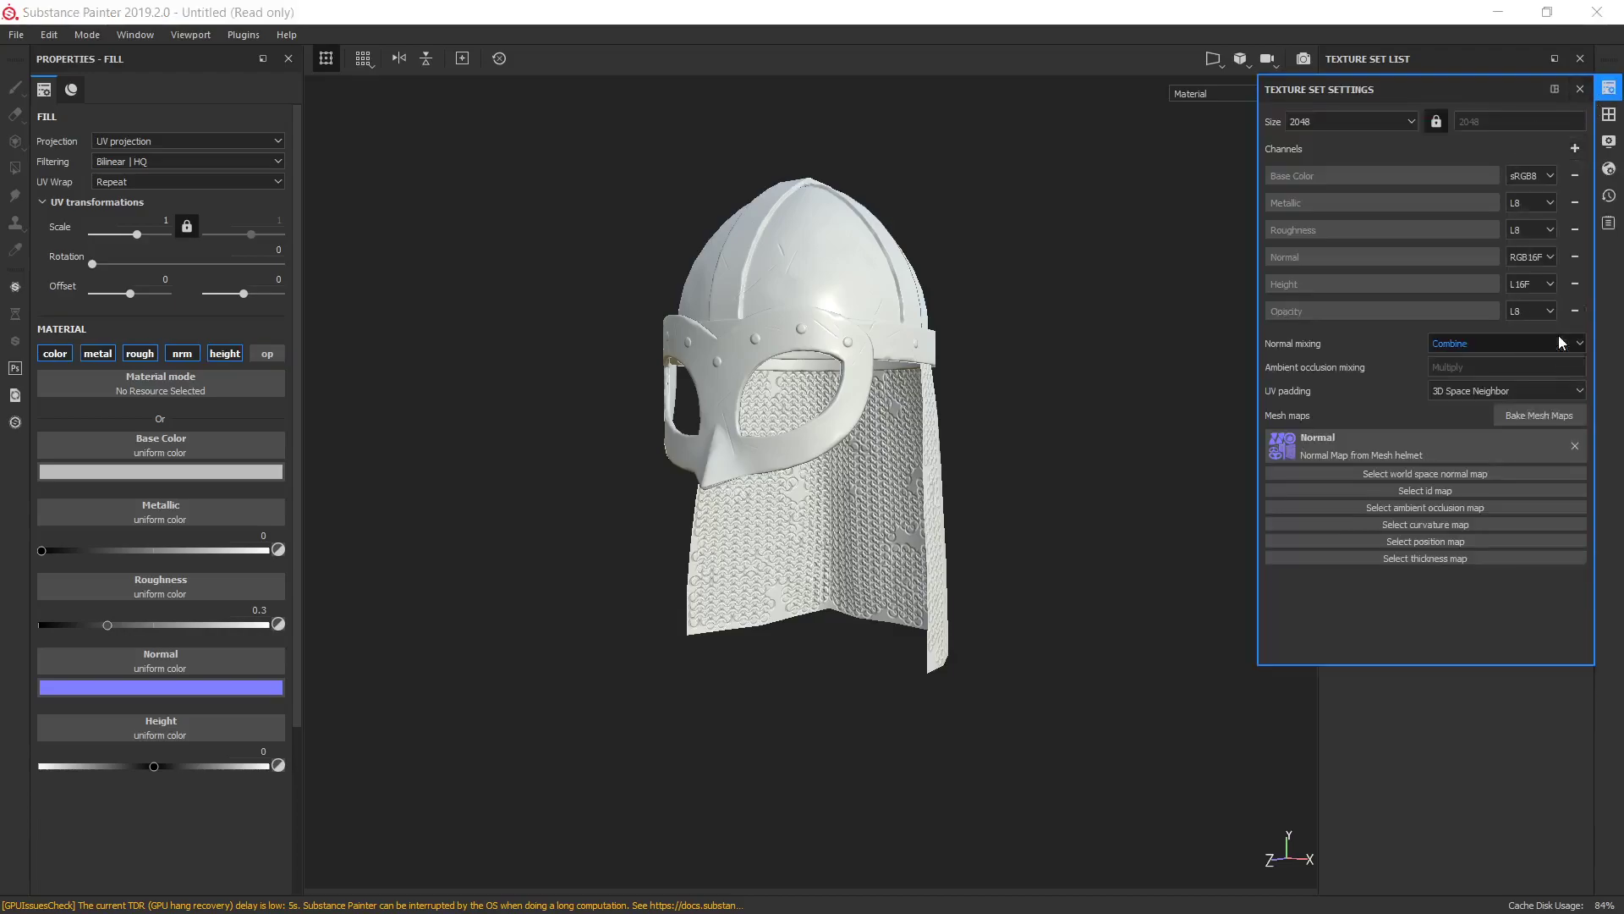
pyautogui.click(1580, 89)
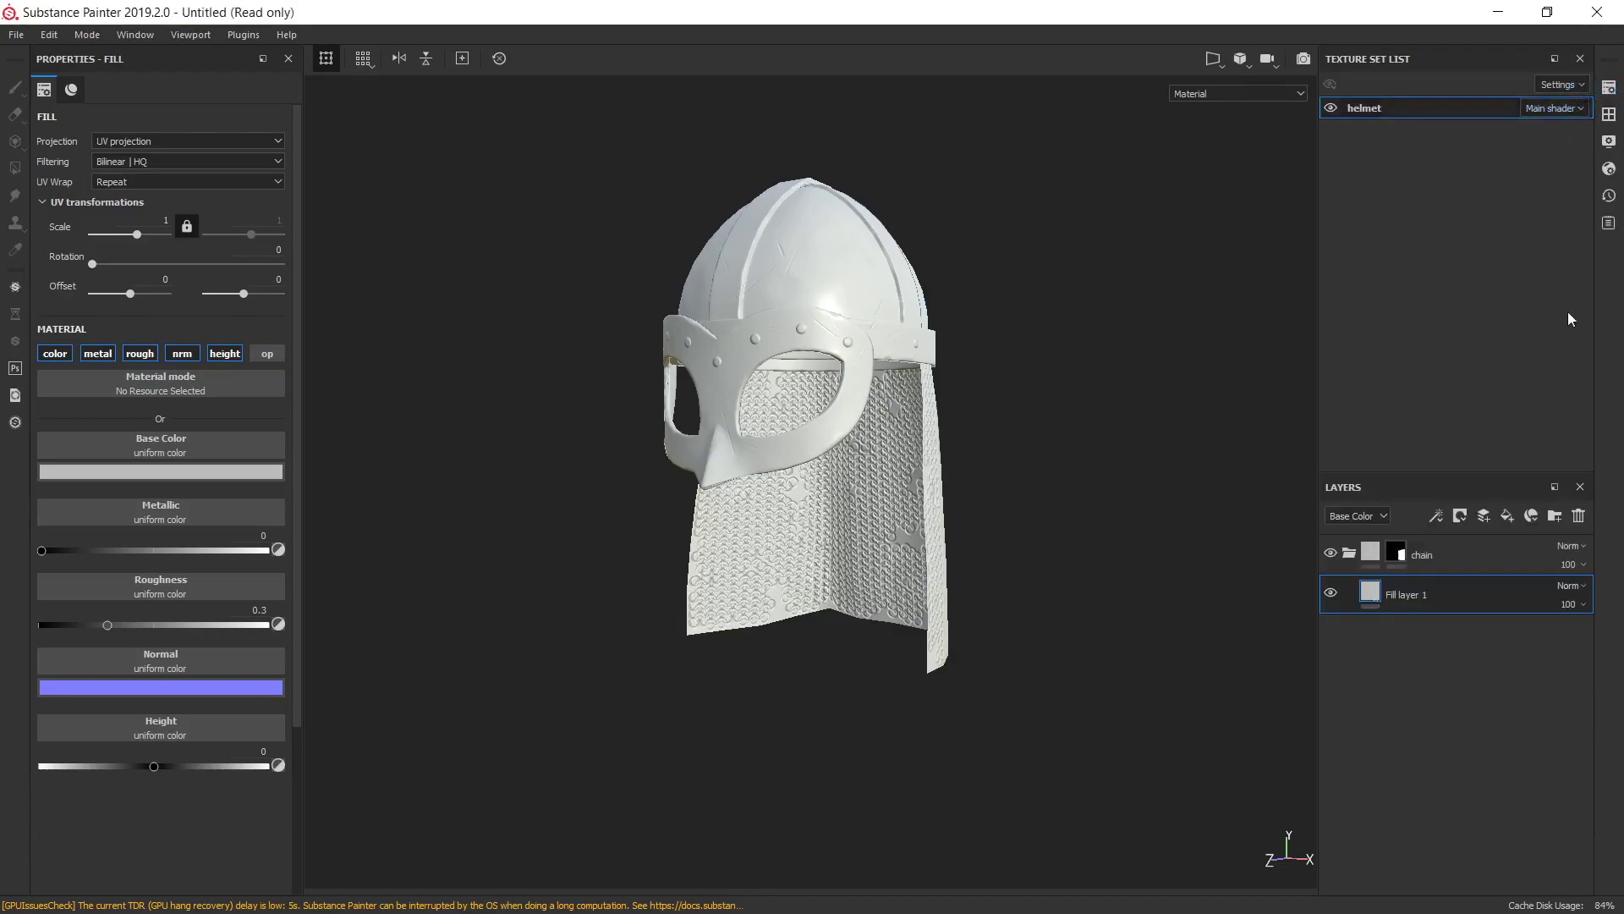
# Rename Fill layer 1 to 'opacity'.
pyautogui.doubleClick(1411, 595)
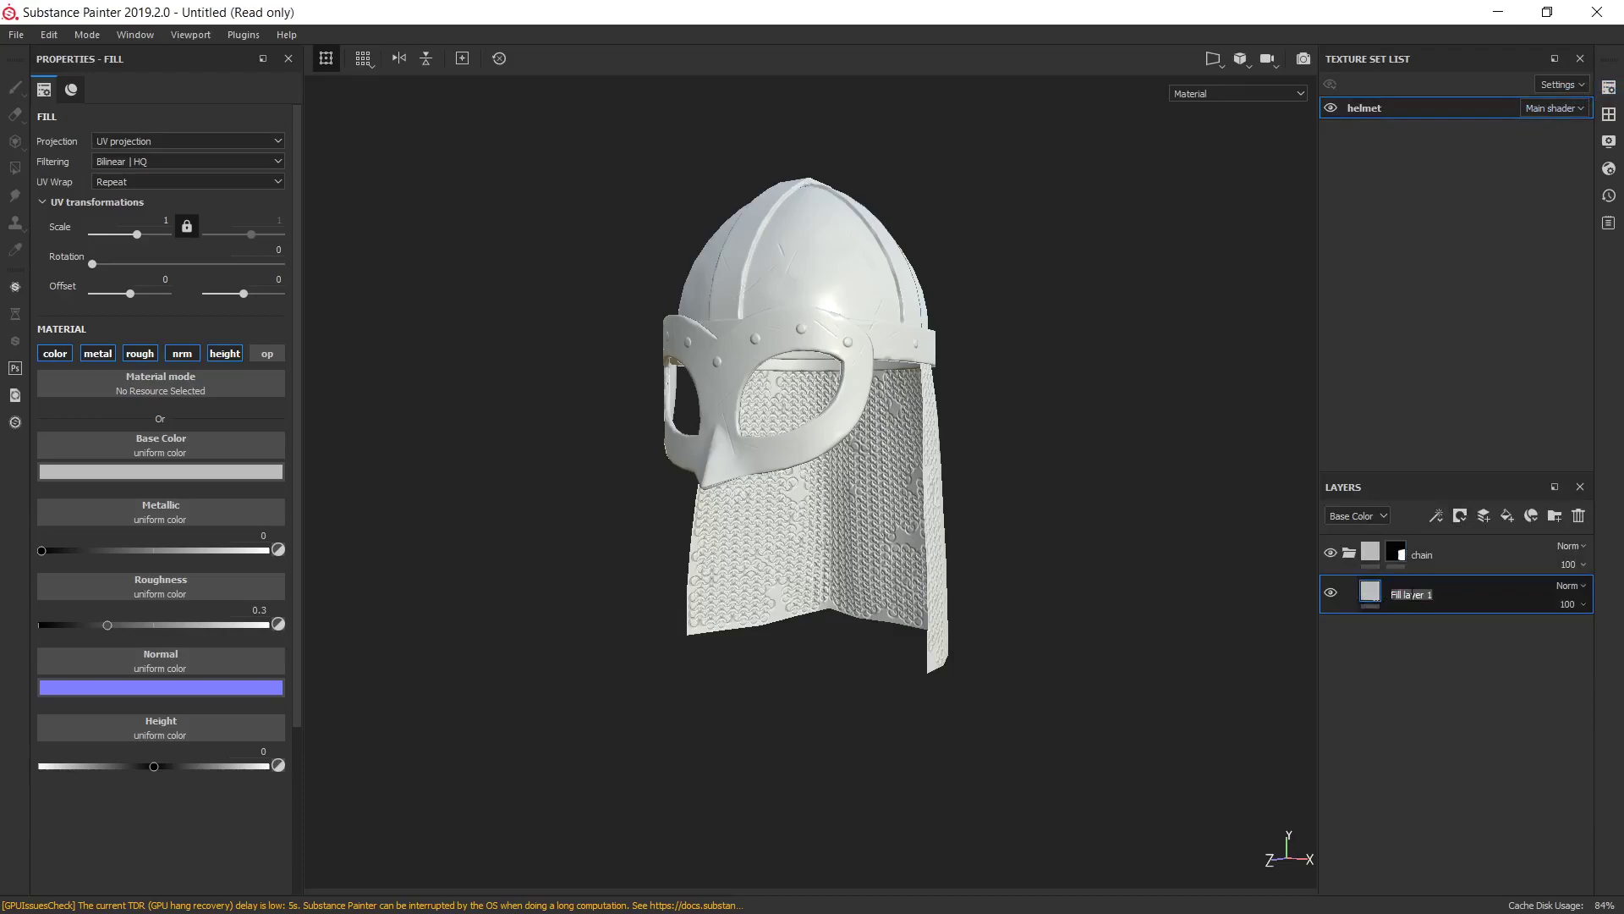
pyautogui.write('opacity')
pyautogui.press('Return')
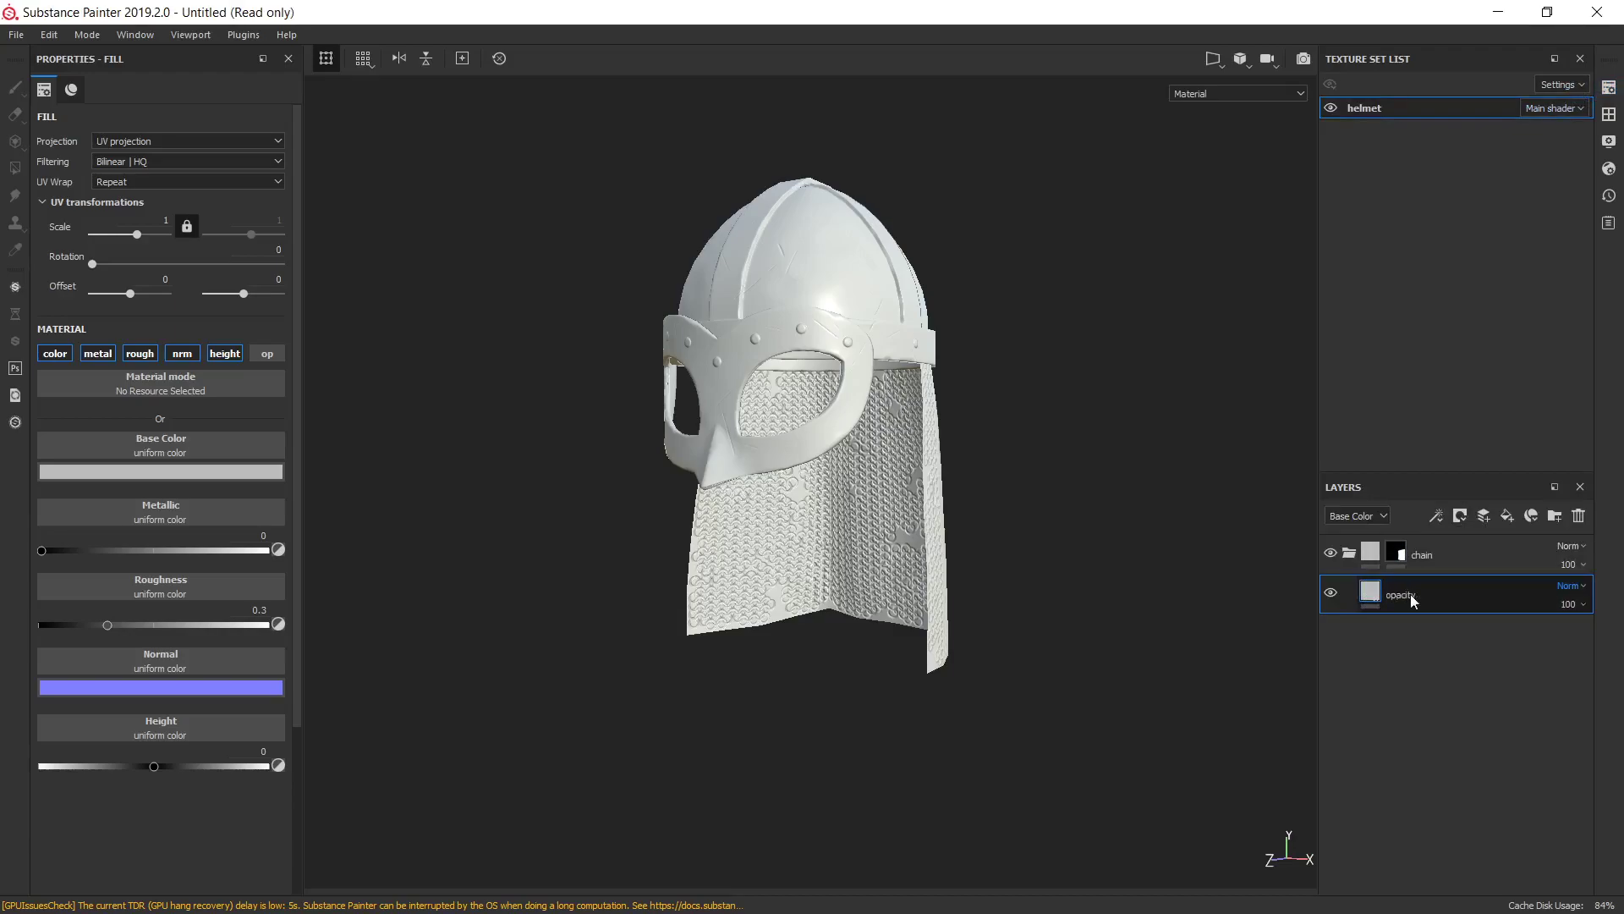
# Limit the opacity fill layer to the opacity channel, disabling color, metal, rough, normal and height.
pyautogui.click(276, 355)
pyautogui.click(225, 354)
pyautogui.click(182, 353)
pyautogui.click(140, 354)
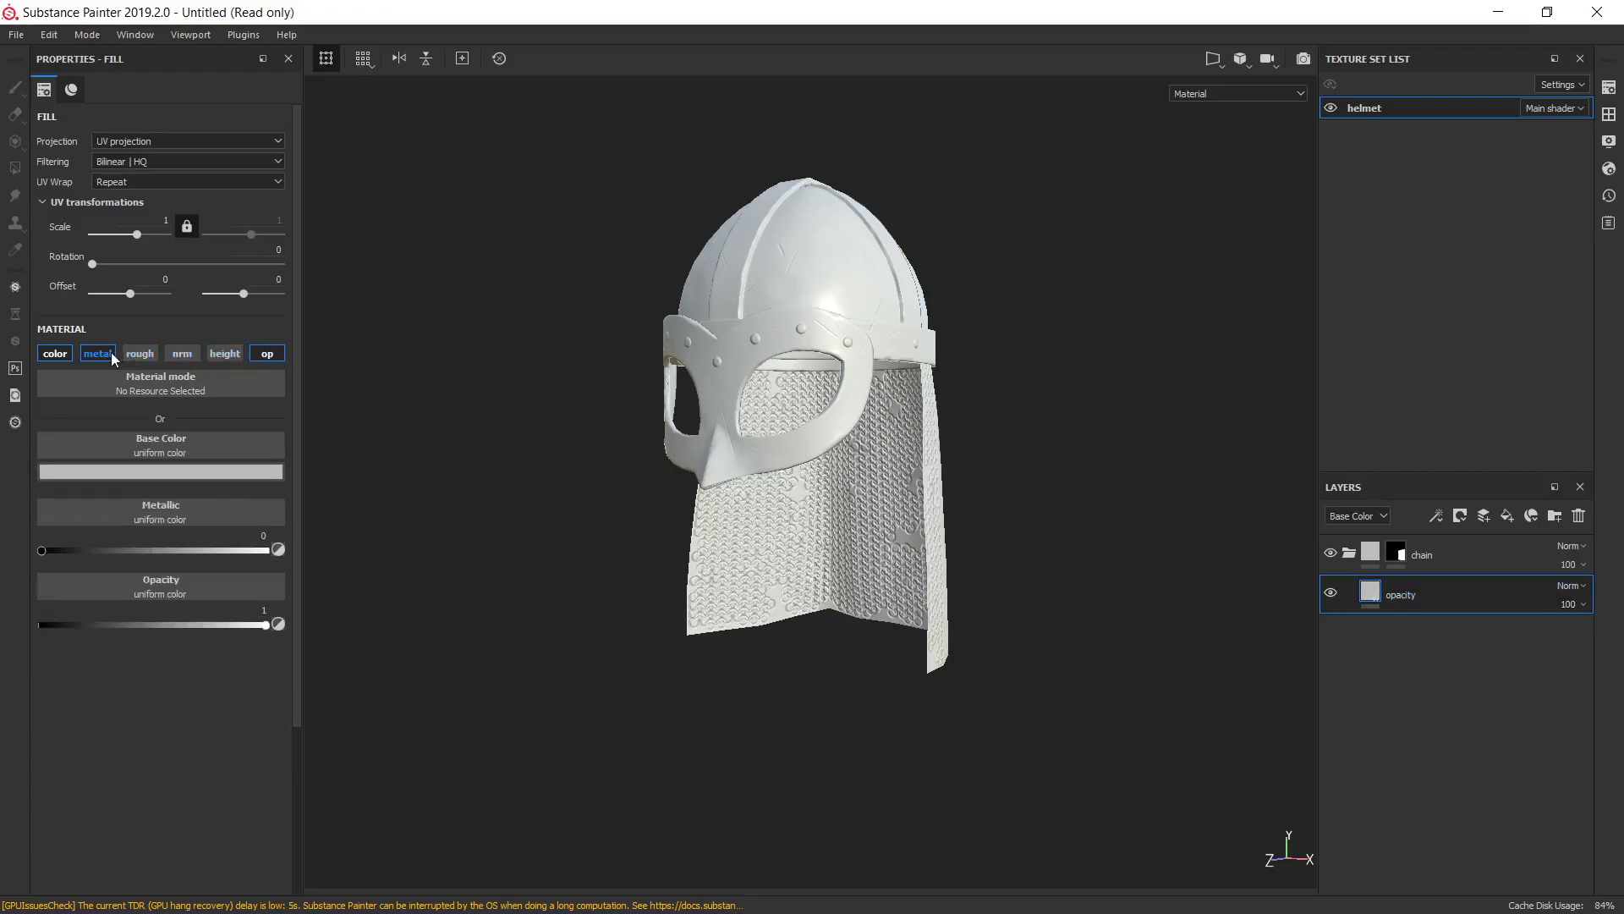
pyautogui.click(98, 354)
pyautogui.click(55, 354)
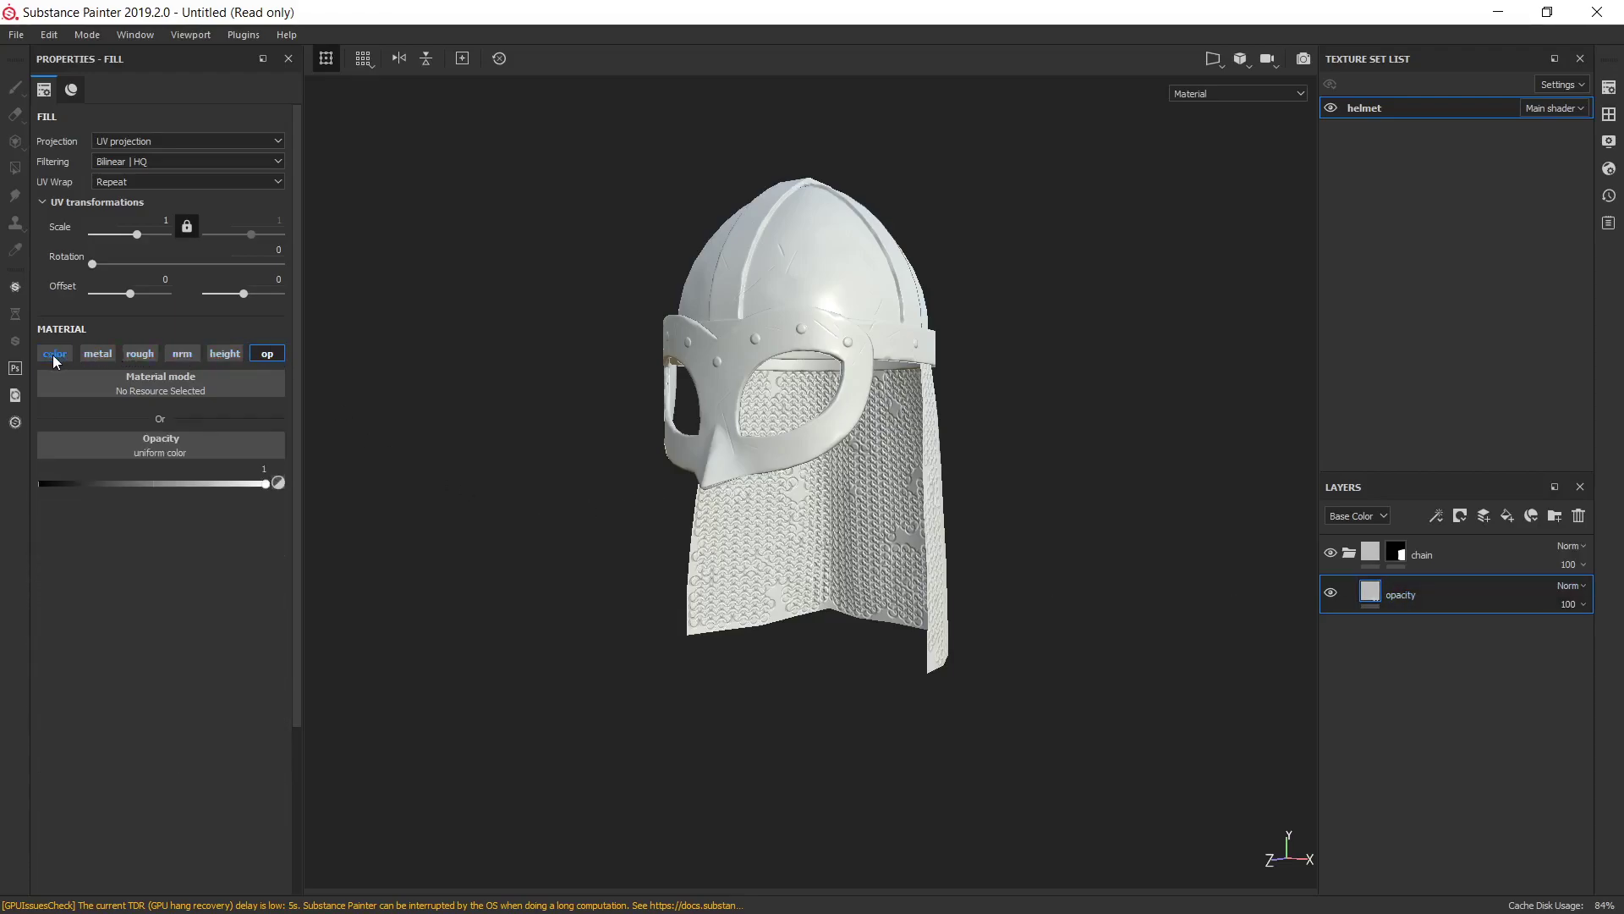
# Assign the opacity texture to the layer's Opacity input and inspect the chainmail holes.
pyautogui.click(195, 445)
pyautogui.write('opaci')
pyautogui.moveTo(230, 521)
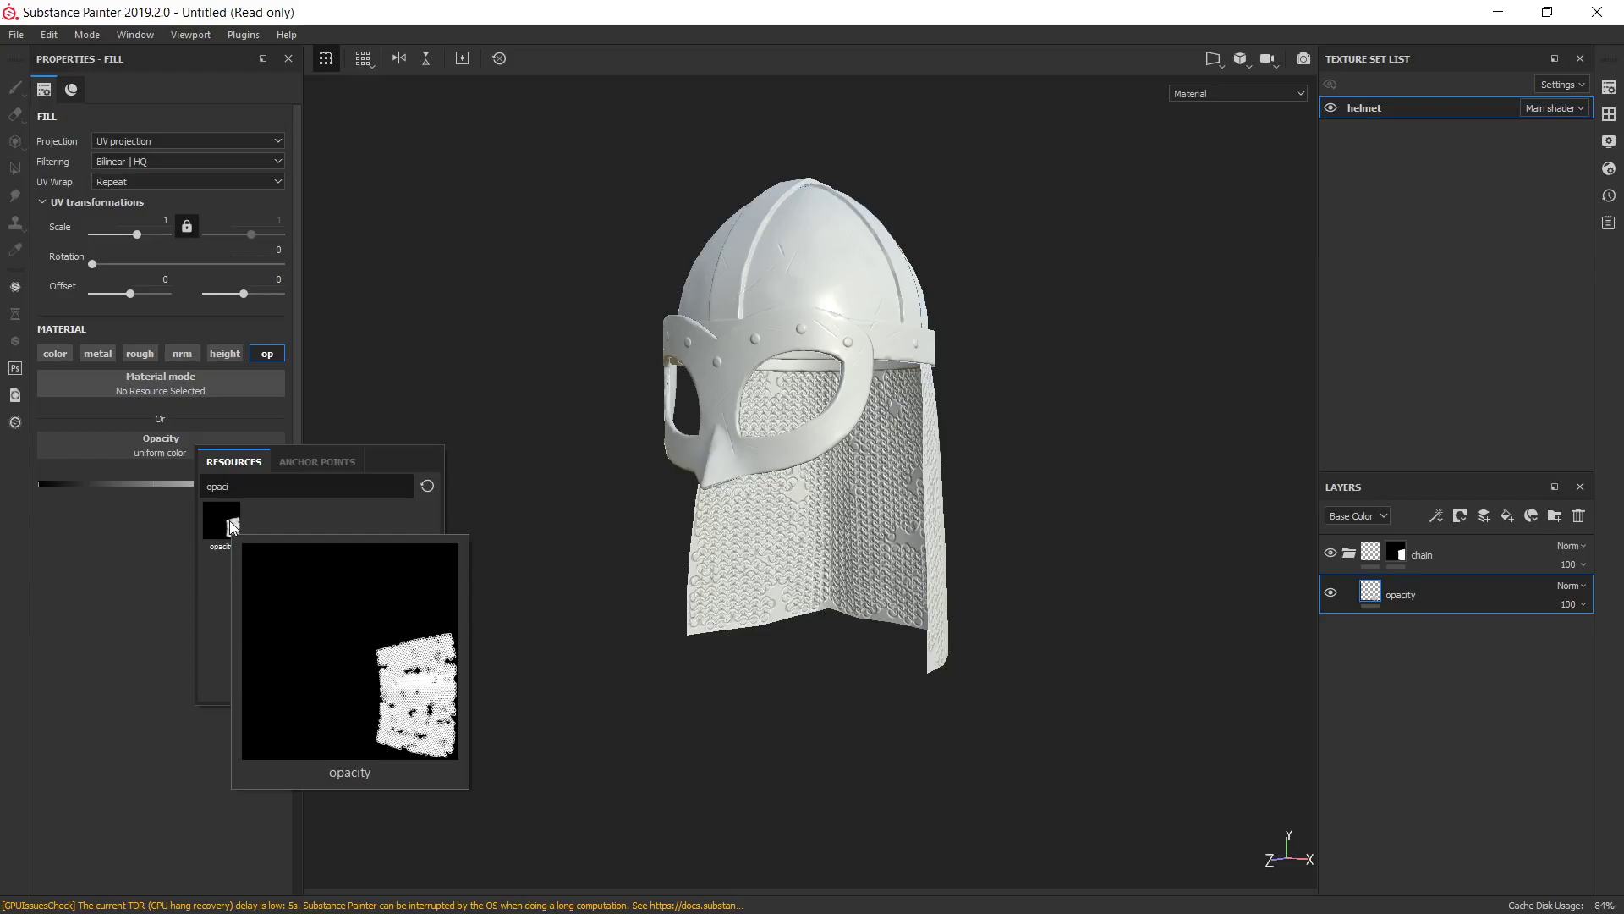
pyautogui.click(229, 519)
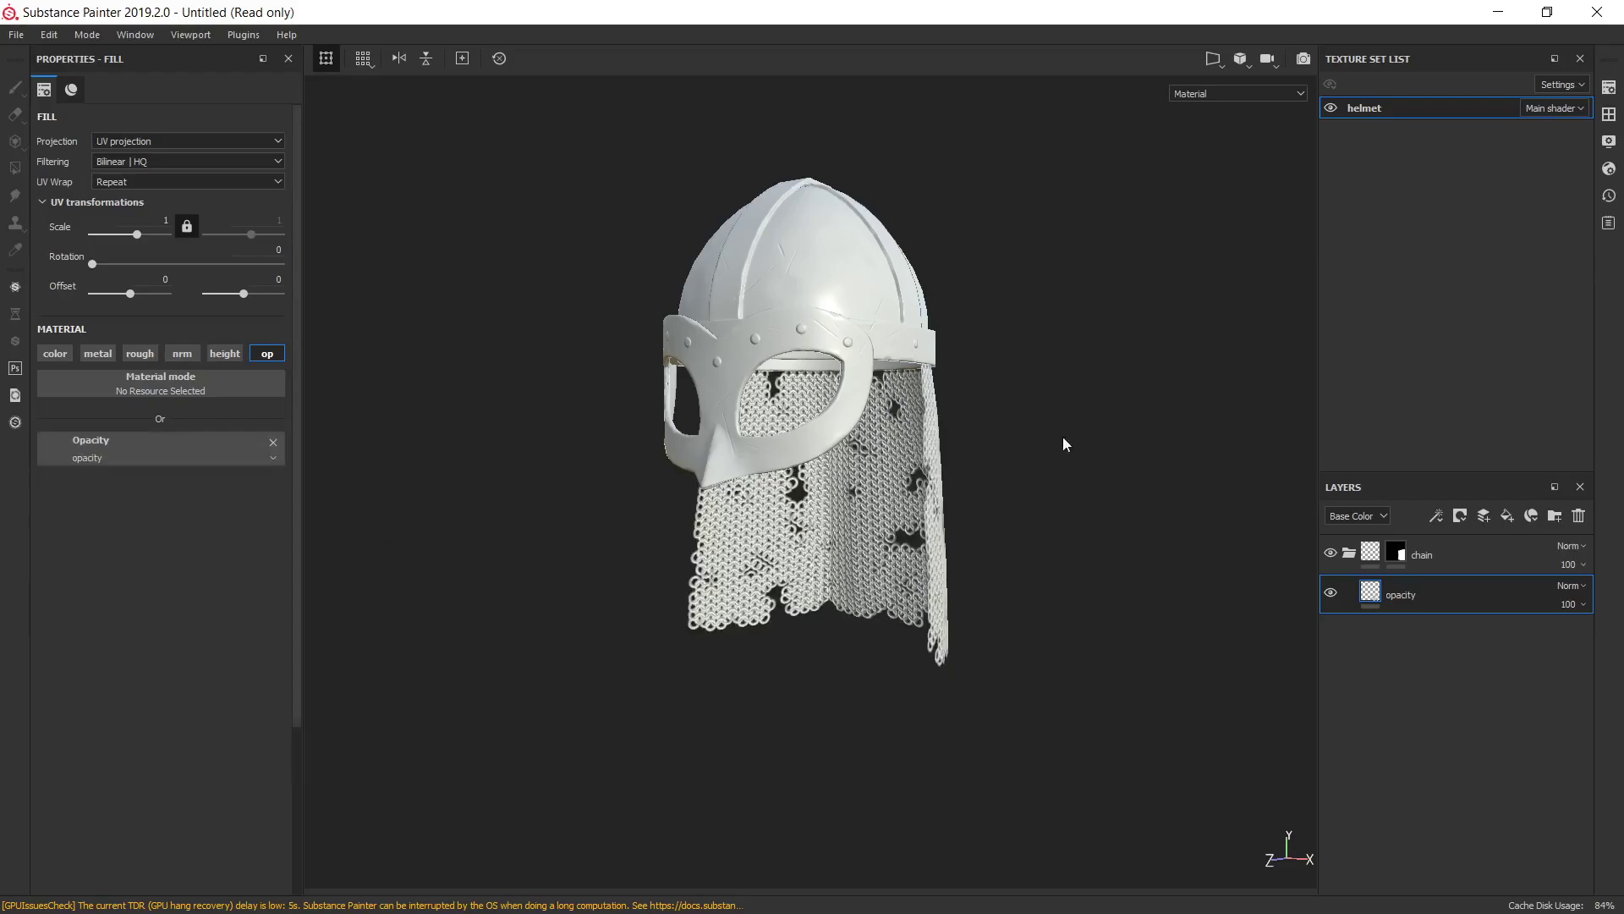
pyautogui.keyDown('alt'); pyautogui.moveTo(1063, 443); pyautogui.dragTo(668, 485); pyautogui.keyUp('alt')
pyautogui.keyDown('alt'); pyautogui.moveTo(895, 482); pyautogui.dragTo(651, 443); pyautogui.keyUp('alt')
pyautogui.scroll(5, 837, 452)
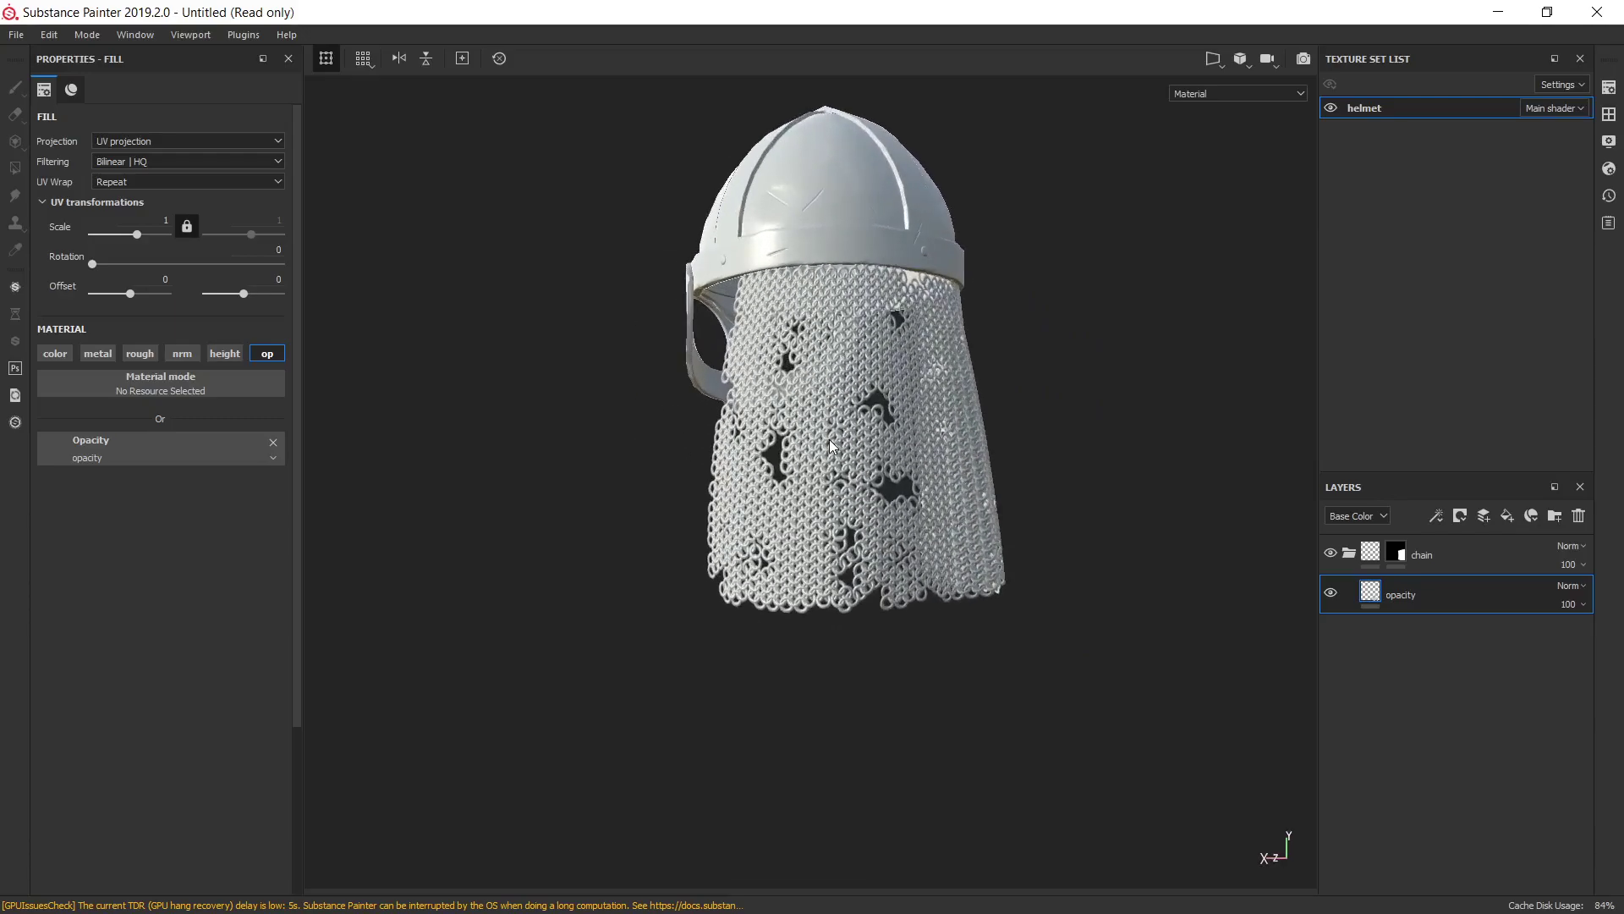
pyautogui.keyDown('alt'); pyautogui.moveTo(852, 470); pyautogui.dragTo(769, 483); pyautogui.keyUp('alt')
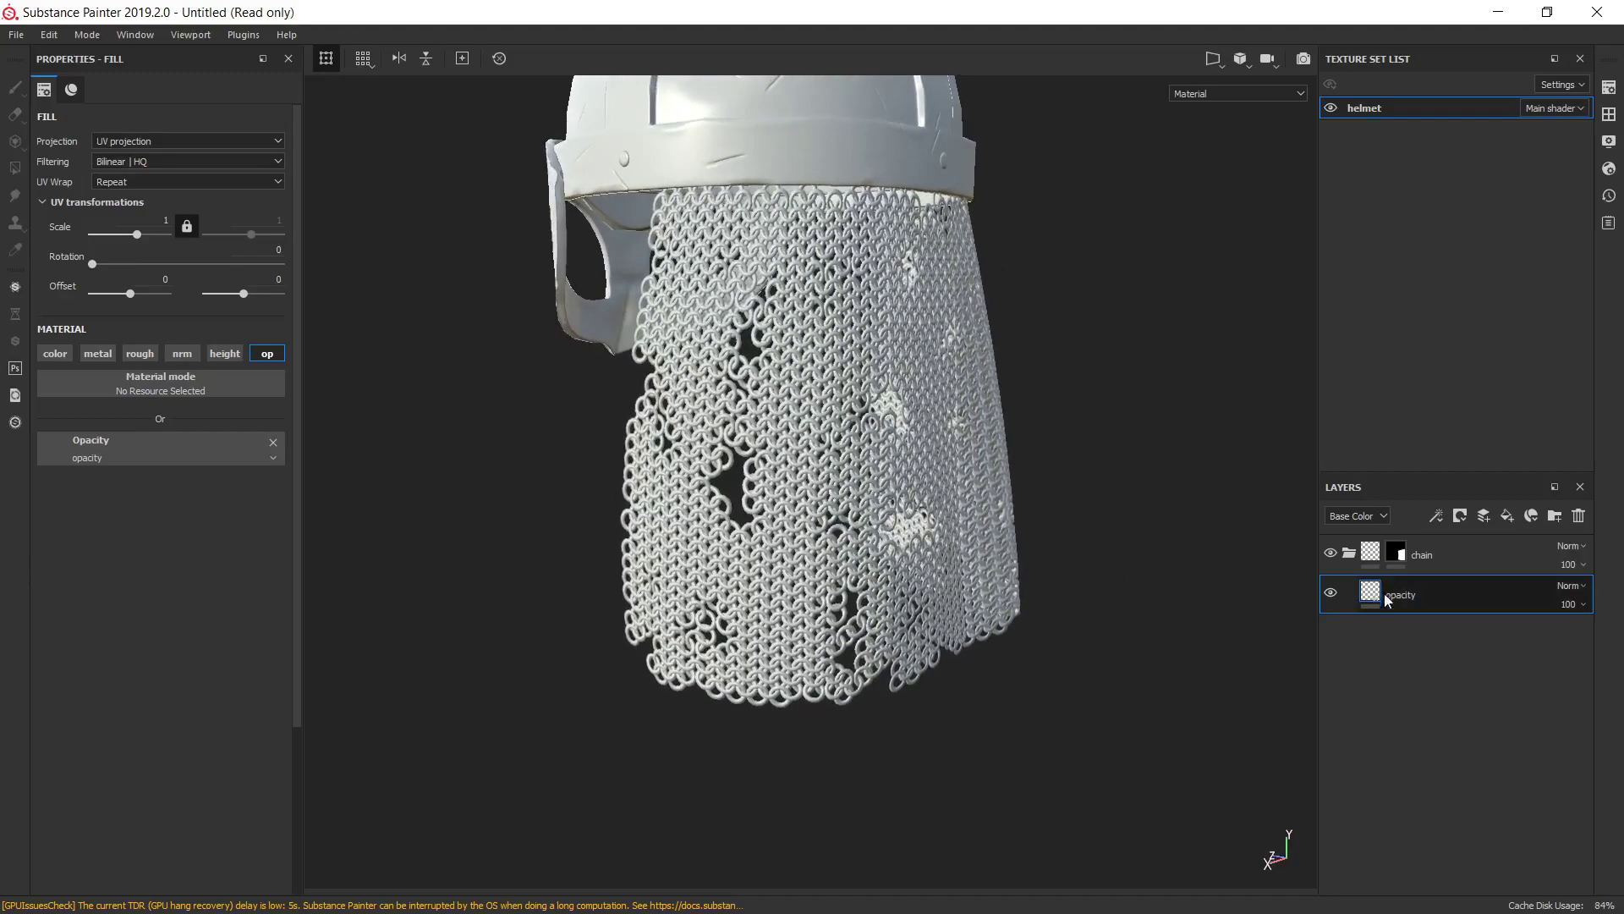
# Add a new fill layer above opacity with its opacity channel switched off.
pyautogui.click(1507, 516)
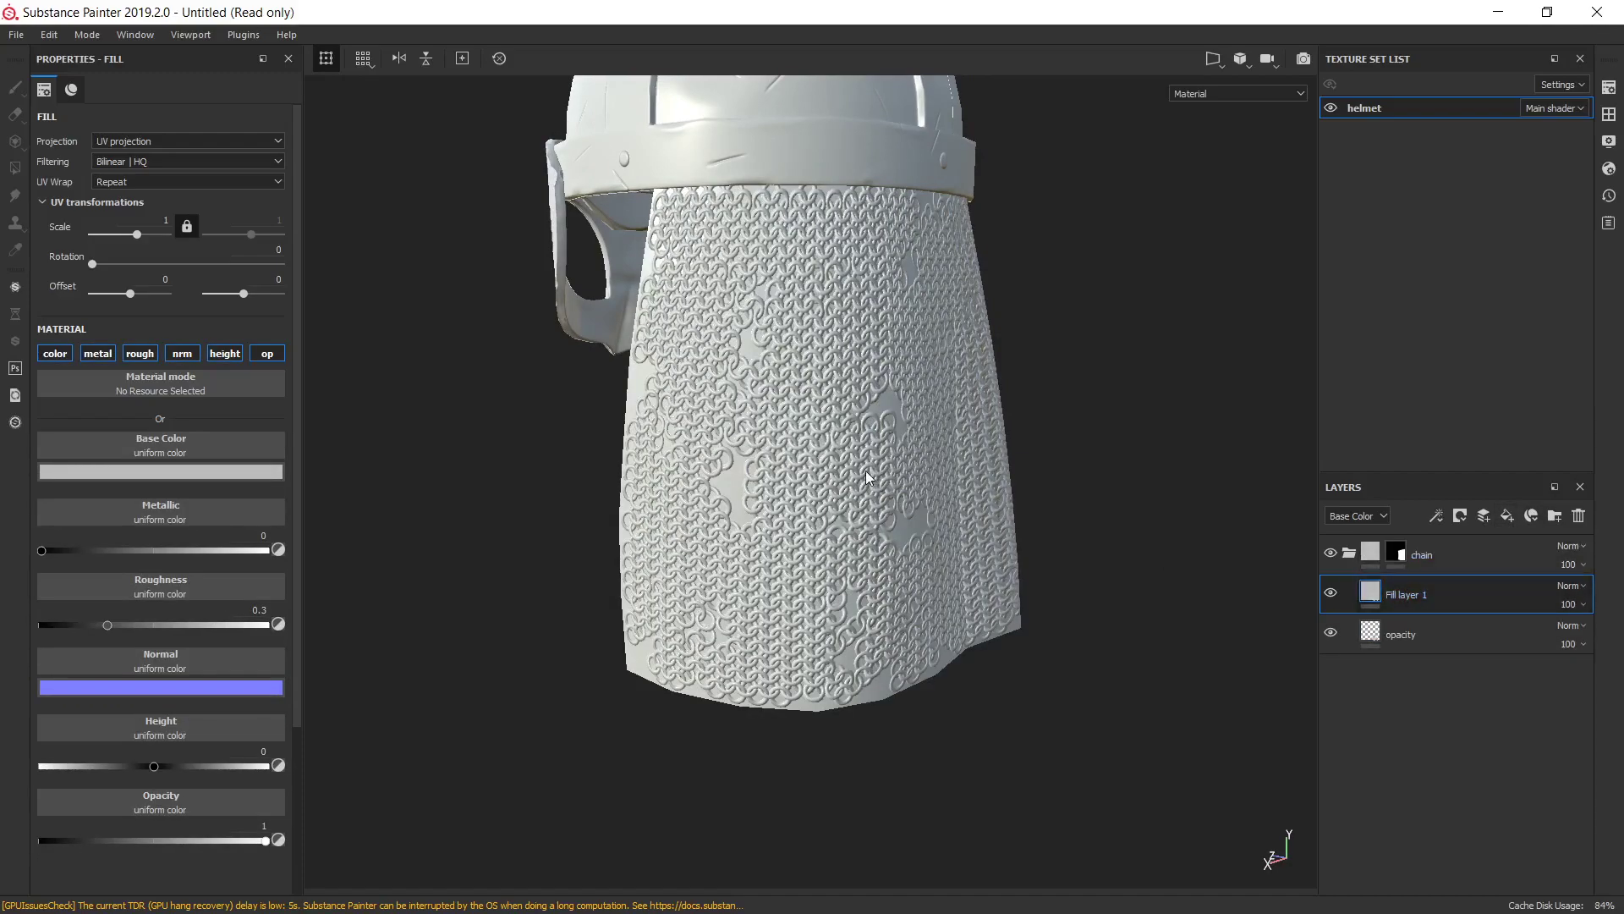
pyautogui.keyDown('alt'); pyautogui.moveTo(876, 473); pyautogui.dragTo(863, 460); pyautogui.keyUp('alt')
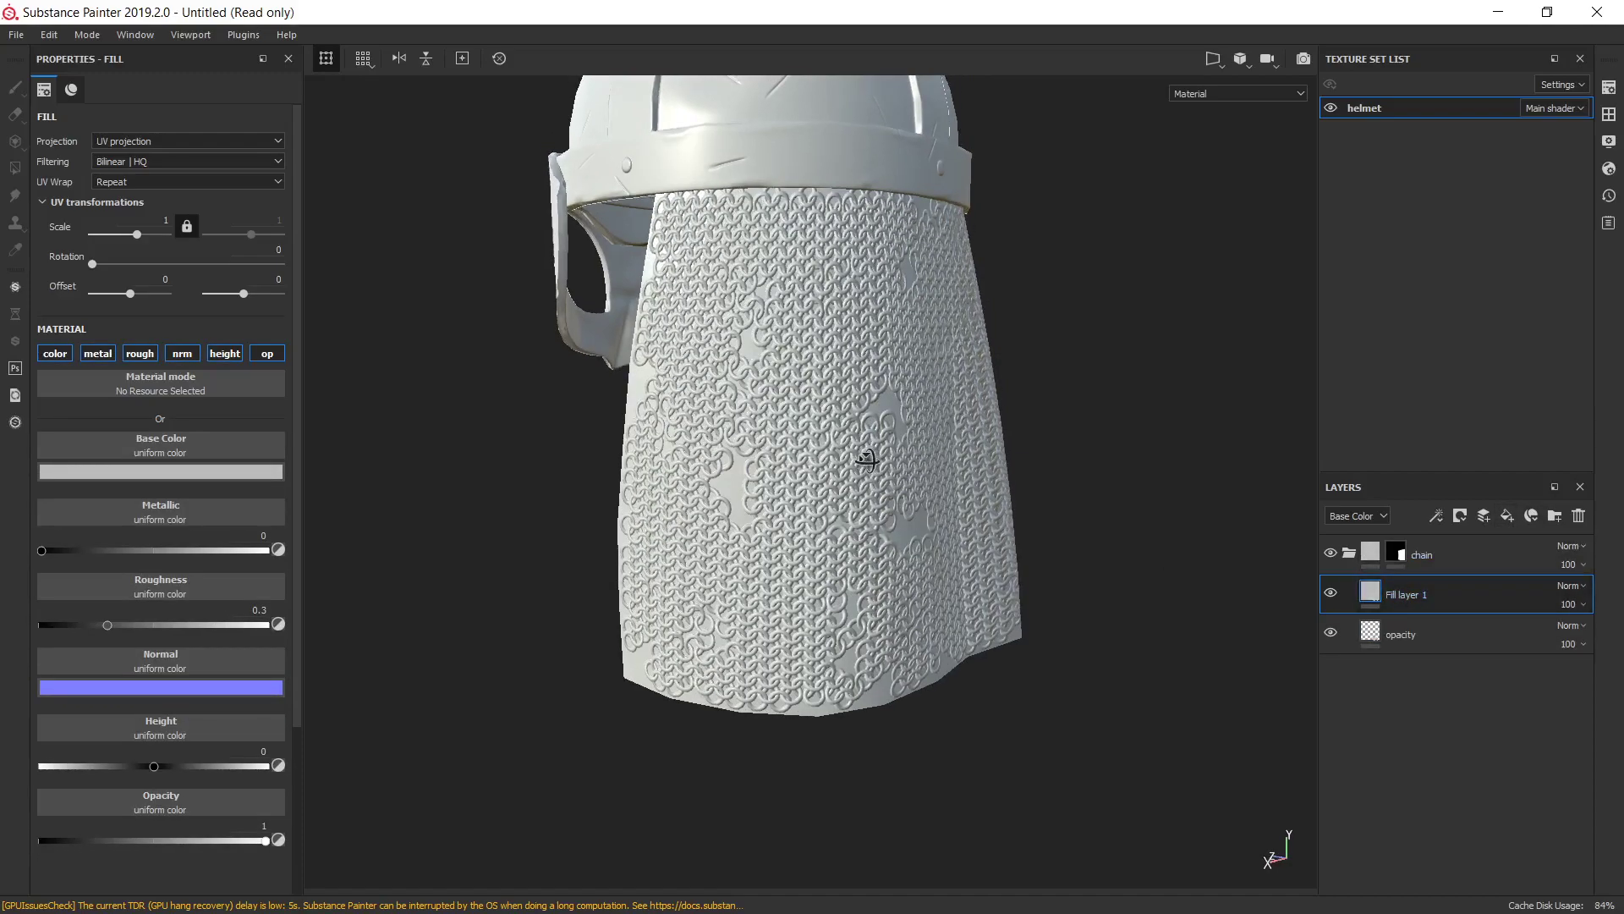
pyautogui.click(266, 356)
pyautogui.click(266, 356)
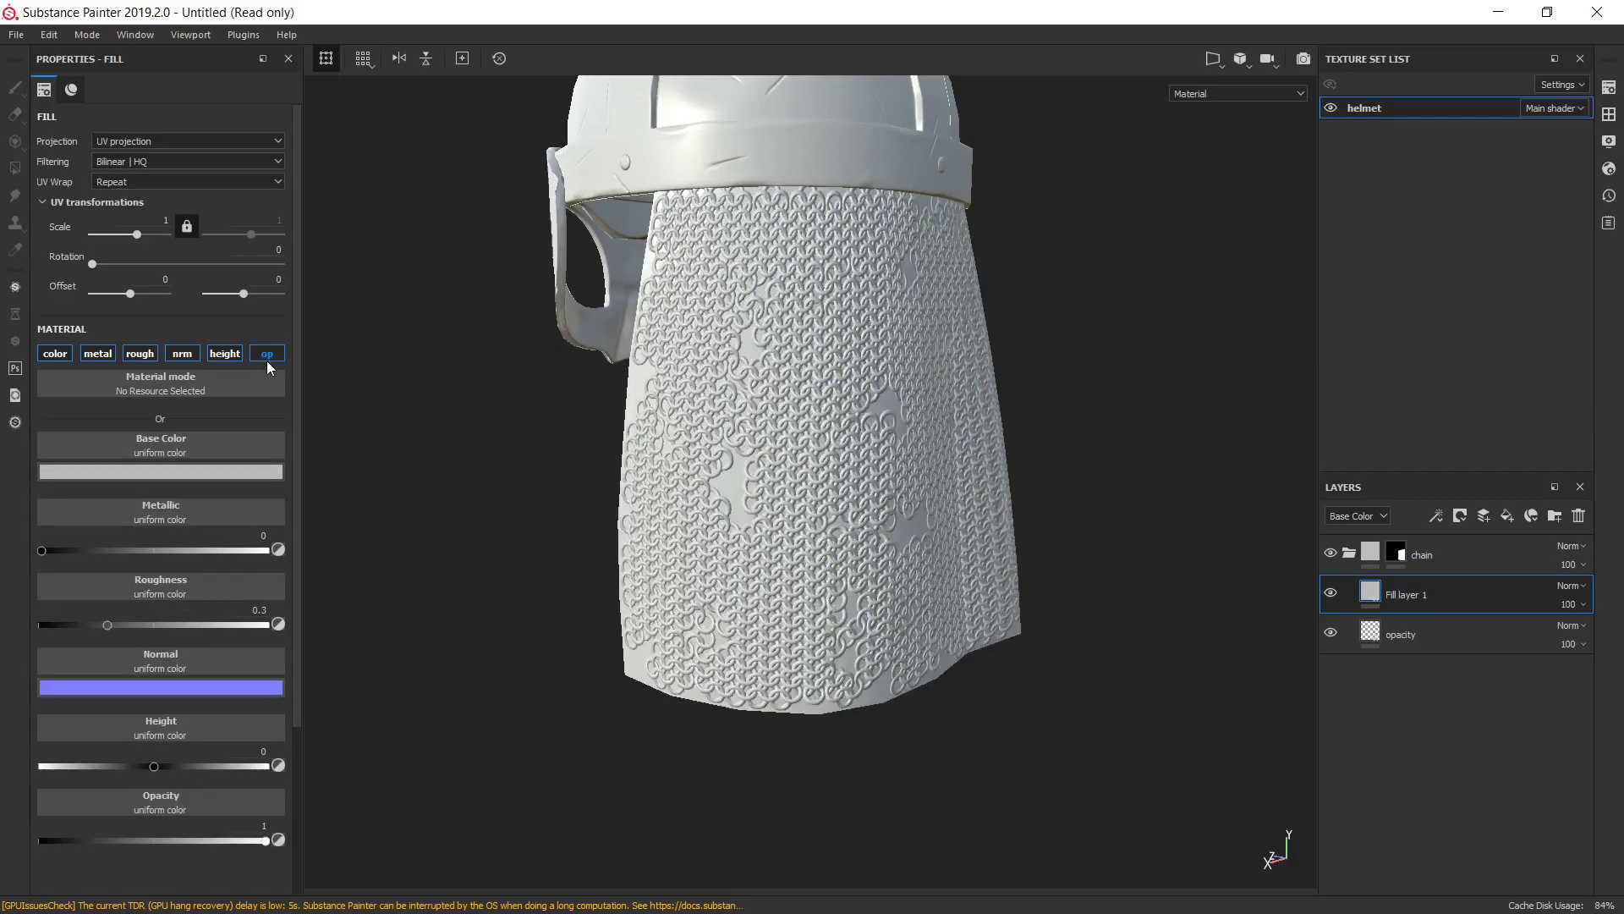
pyautogui.click(267, 357)
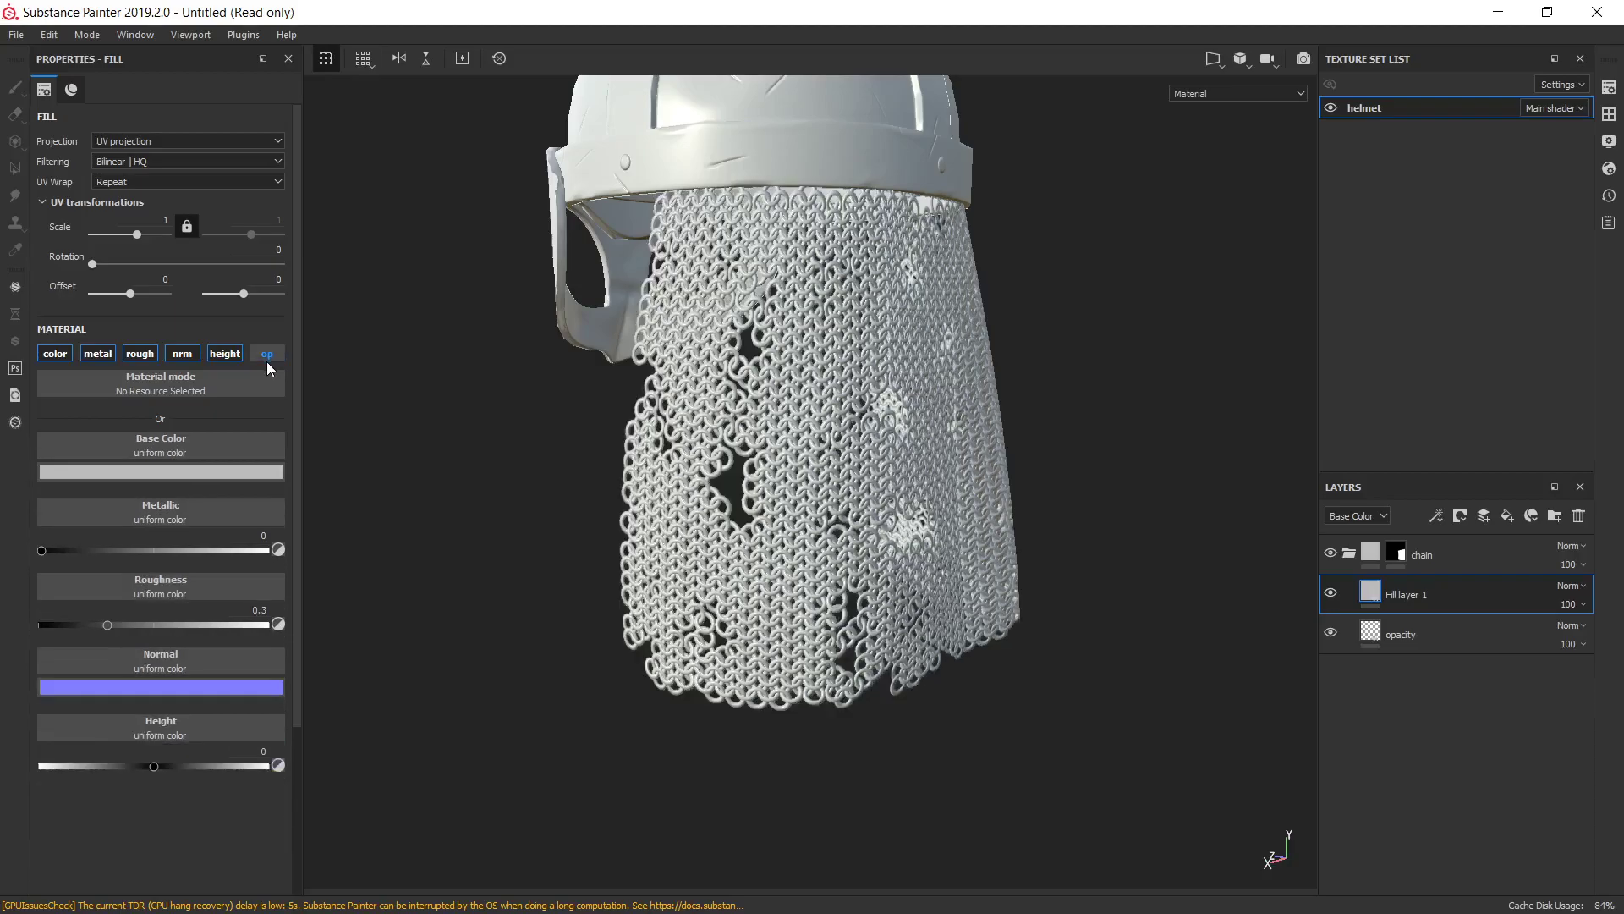
pyautogui.click(271, 359)
pyautogui.click(271, 358)
pyautogui.keyDown('alt'); pyautogui.moveTo(1124, 451); pyautogui.dragTo(1109, 455); pyautogui.keyUp('alt')
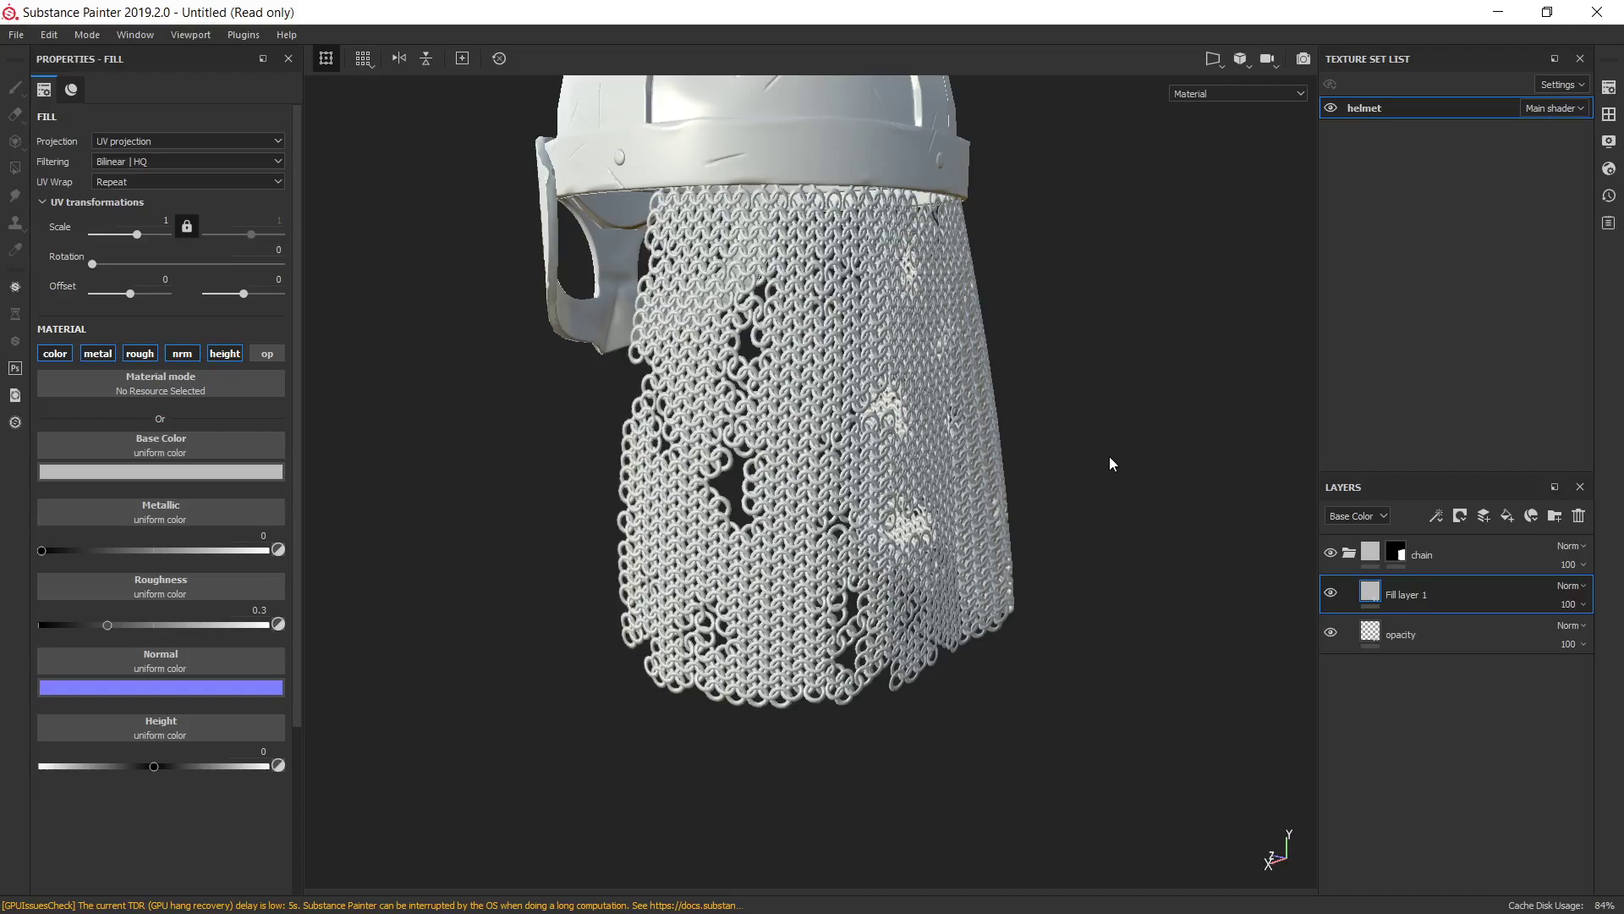
# Bake mesh maps with Dilation Width 1, Apply Diffusion and Curvature enabled.
pyautogui.click(1608, 87)
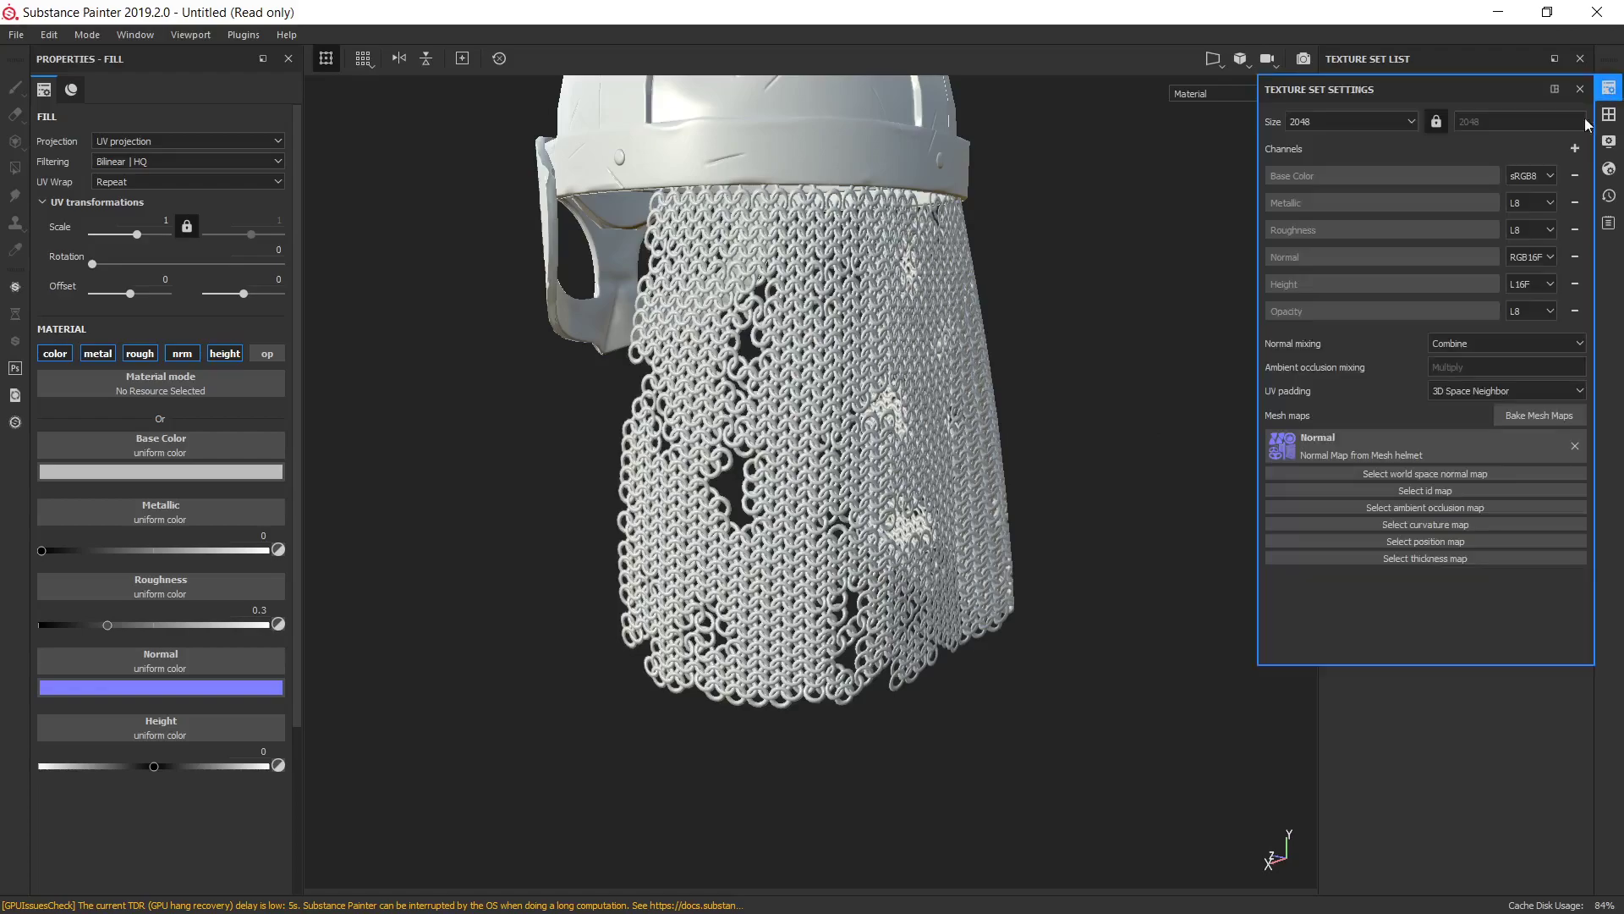
pyautogui.click(1531, 414)
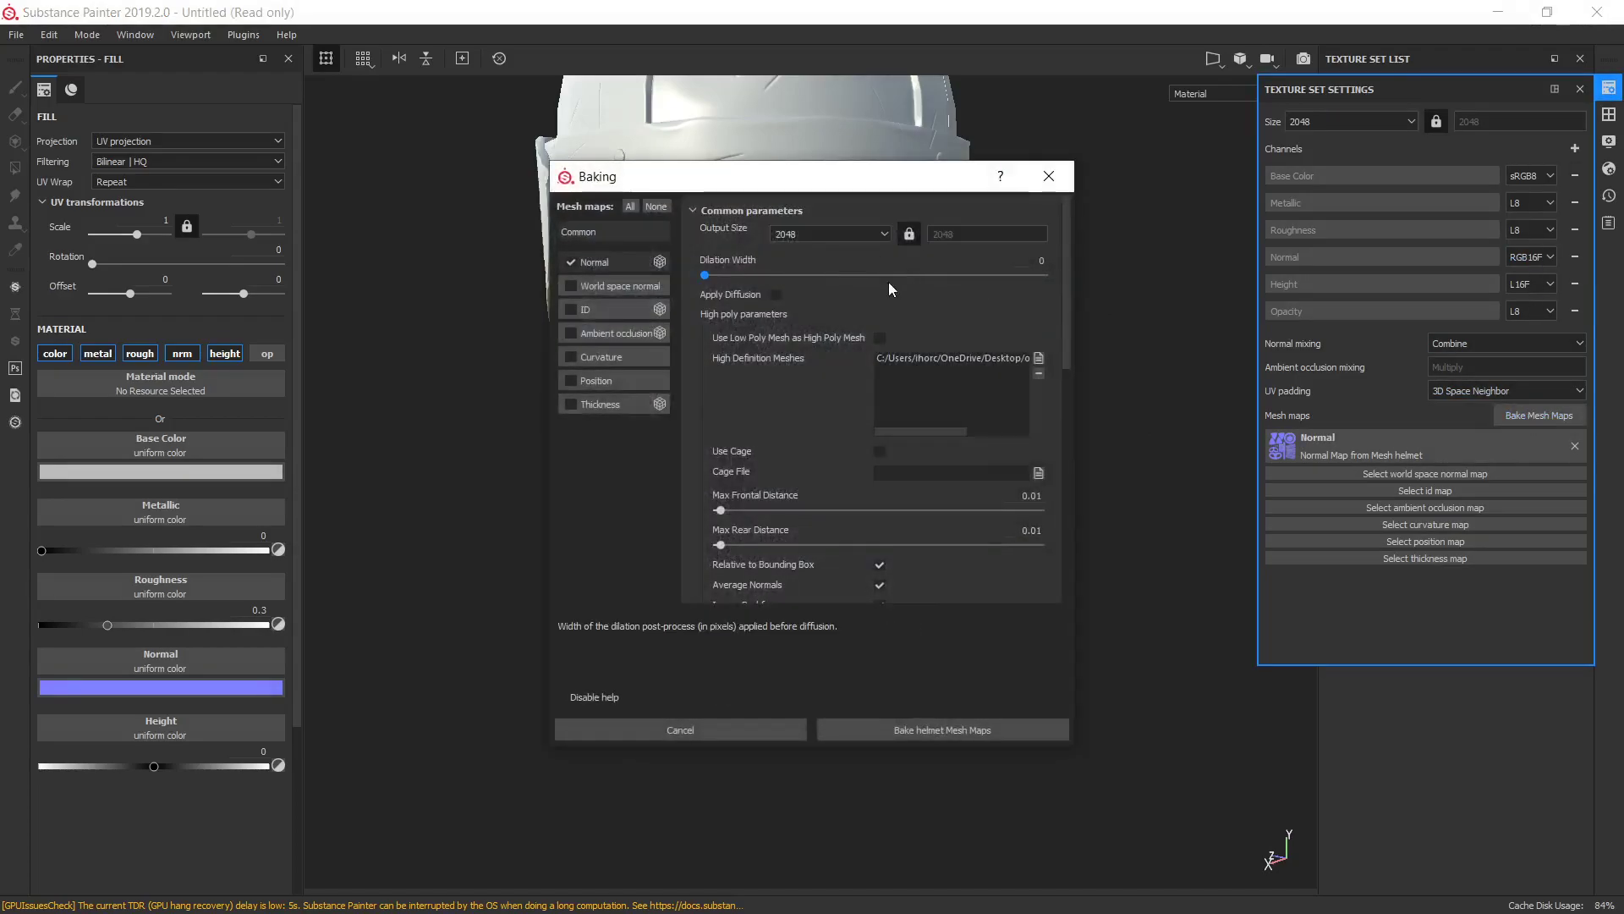
pyautogui.click(1032, 260)
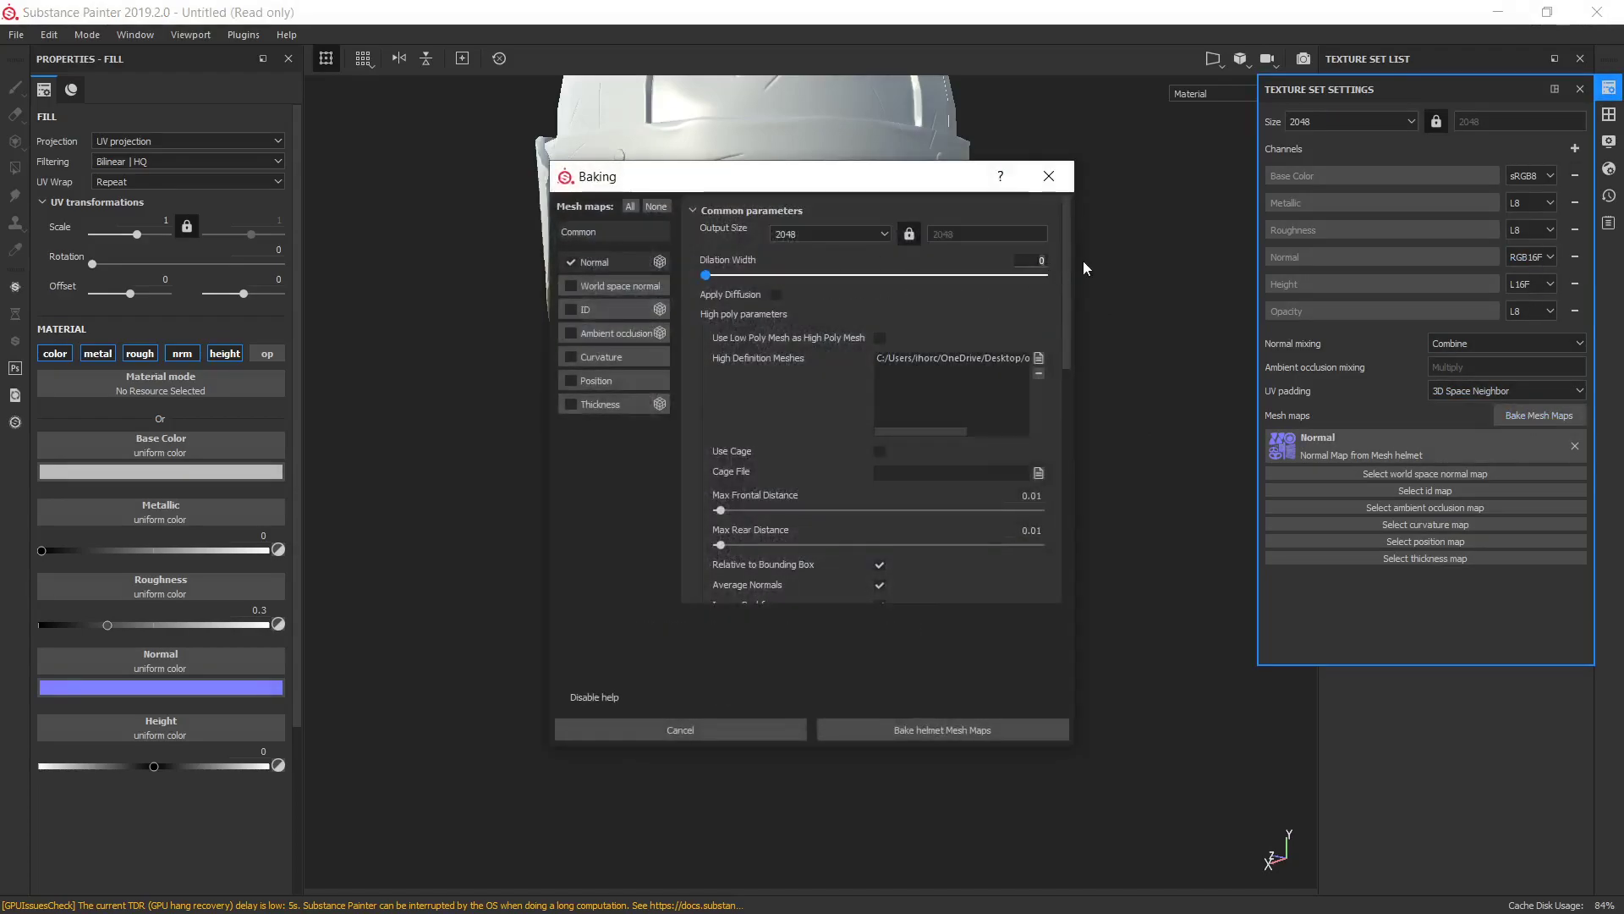
pyautogui.write('1')
pyautogui.press('Return')
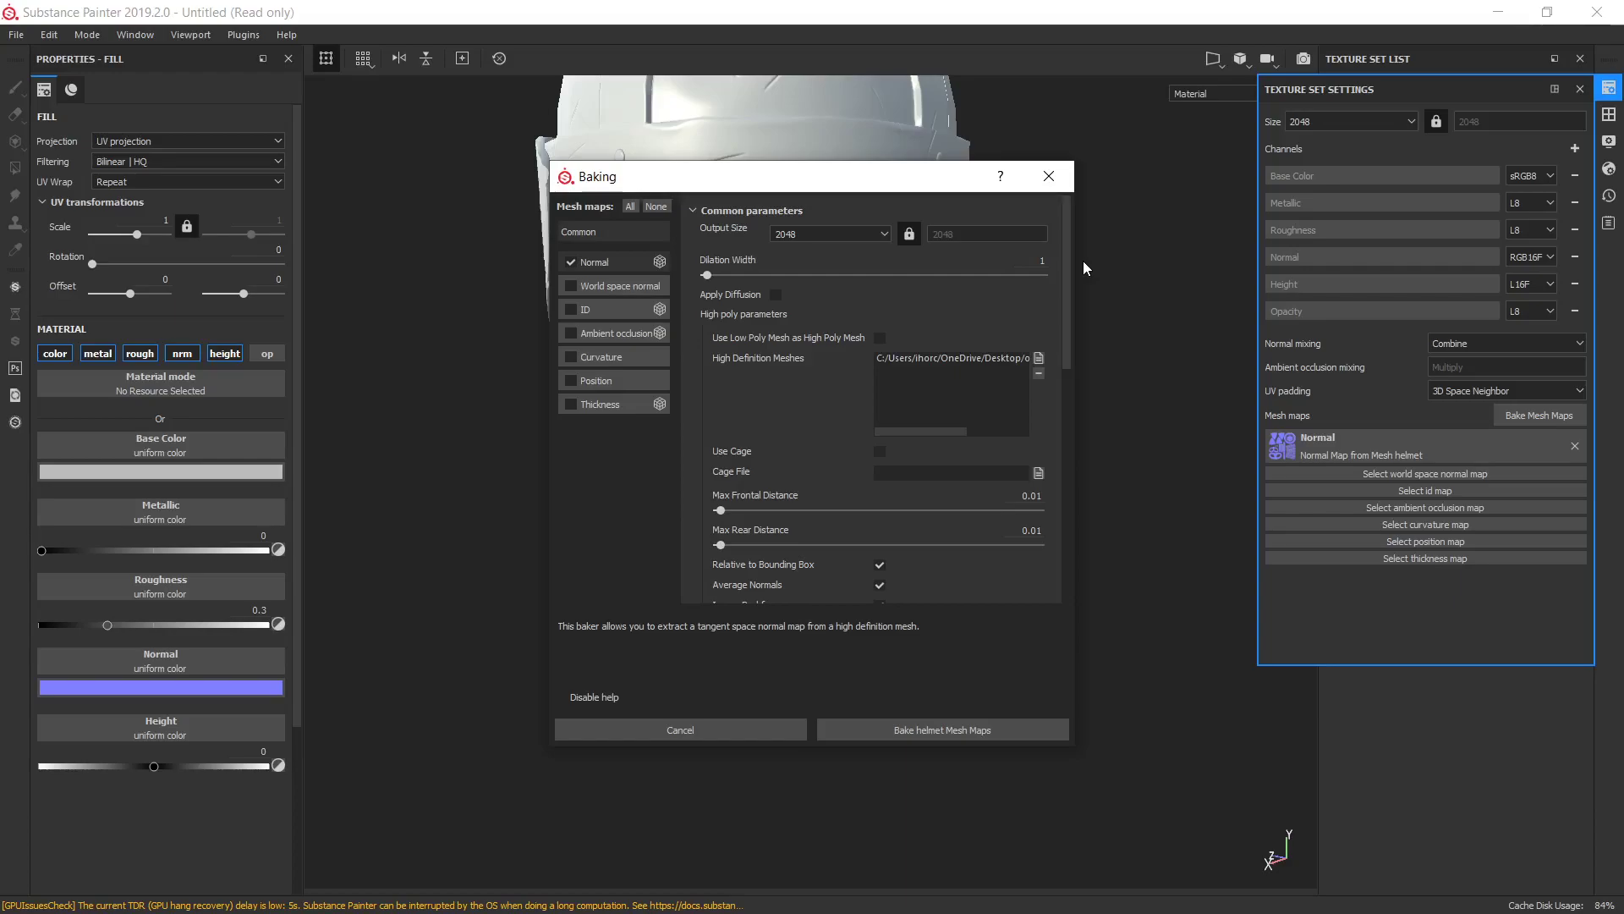
pyautogui.click(775, 294)
pyautogui.click(571, 357)
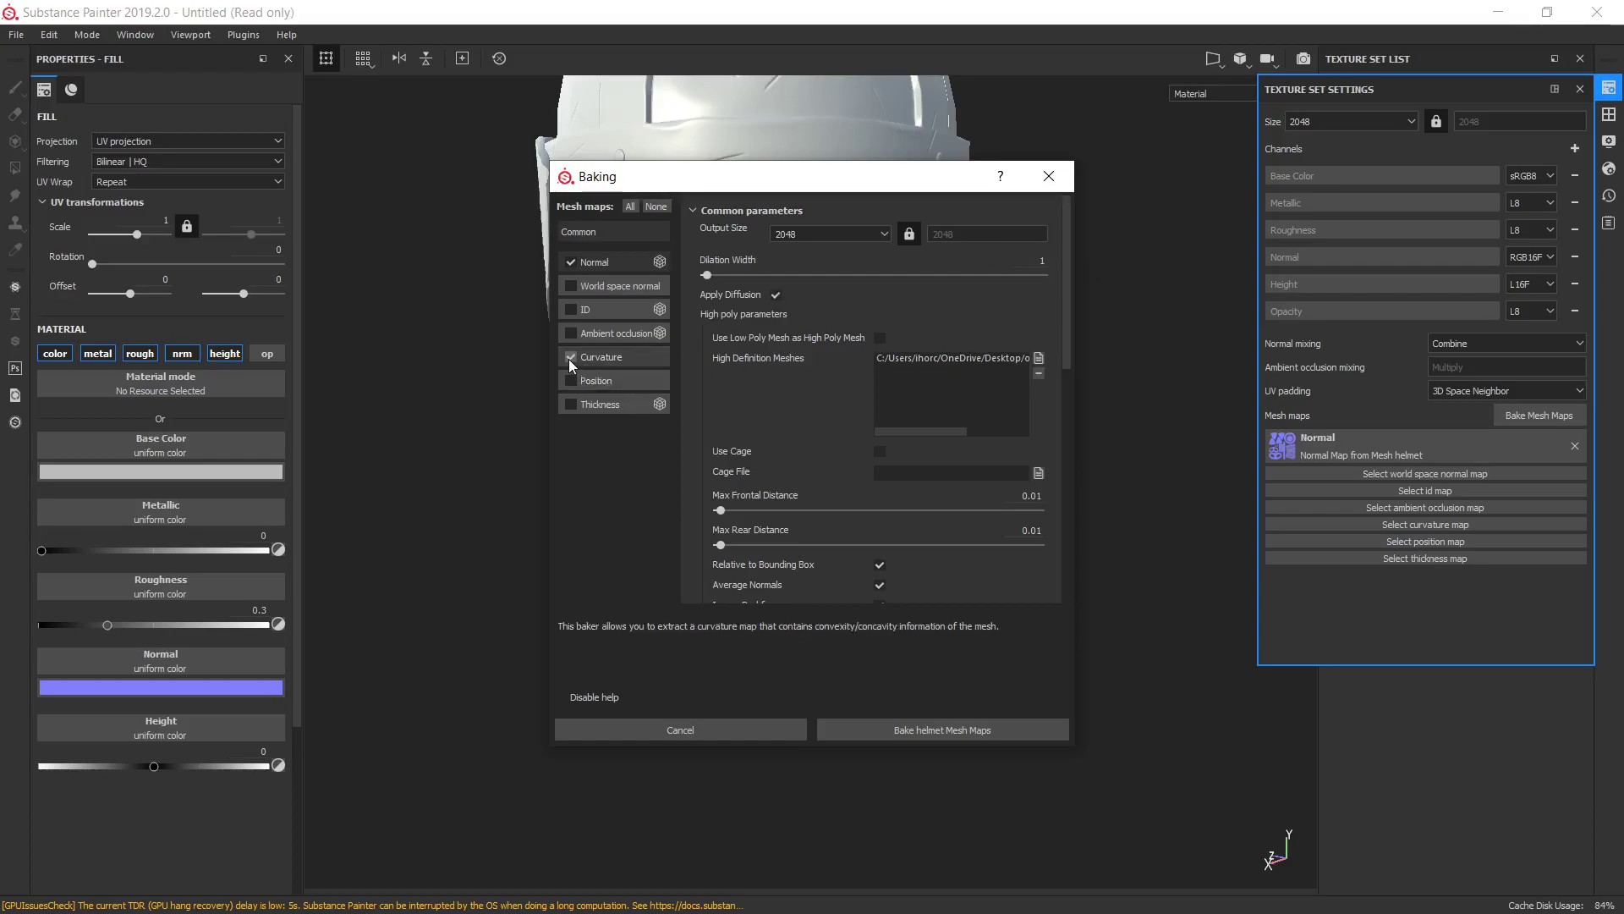
pyautogui.click(936, 733)
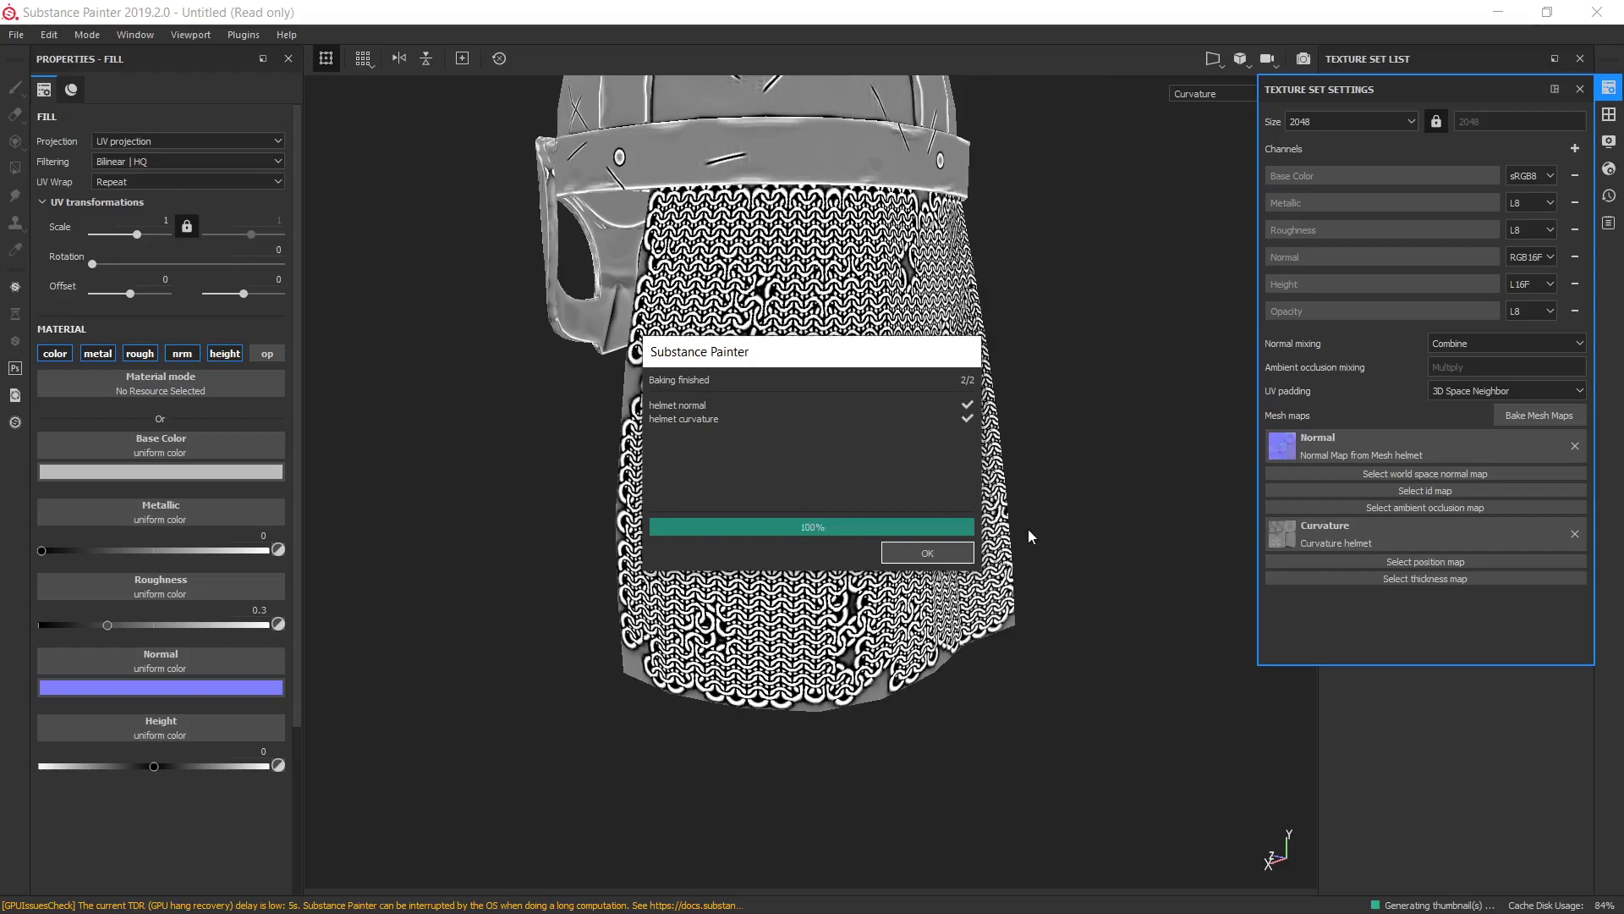
pyautogui.click(944, 560)
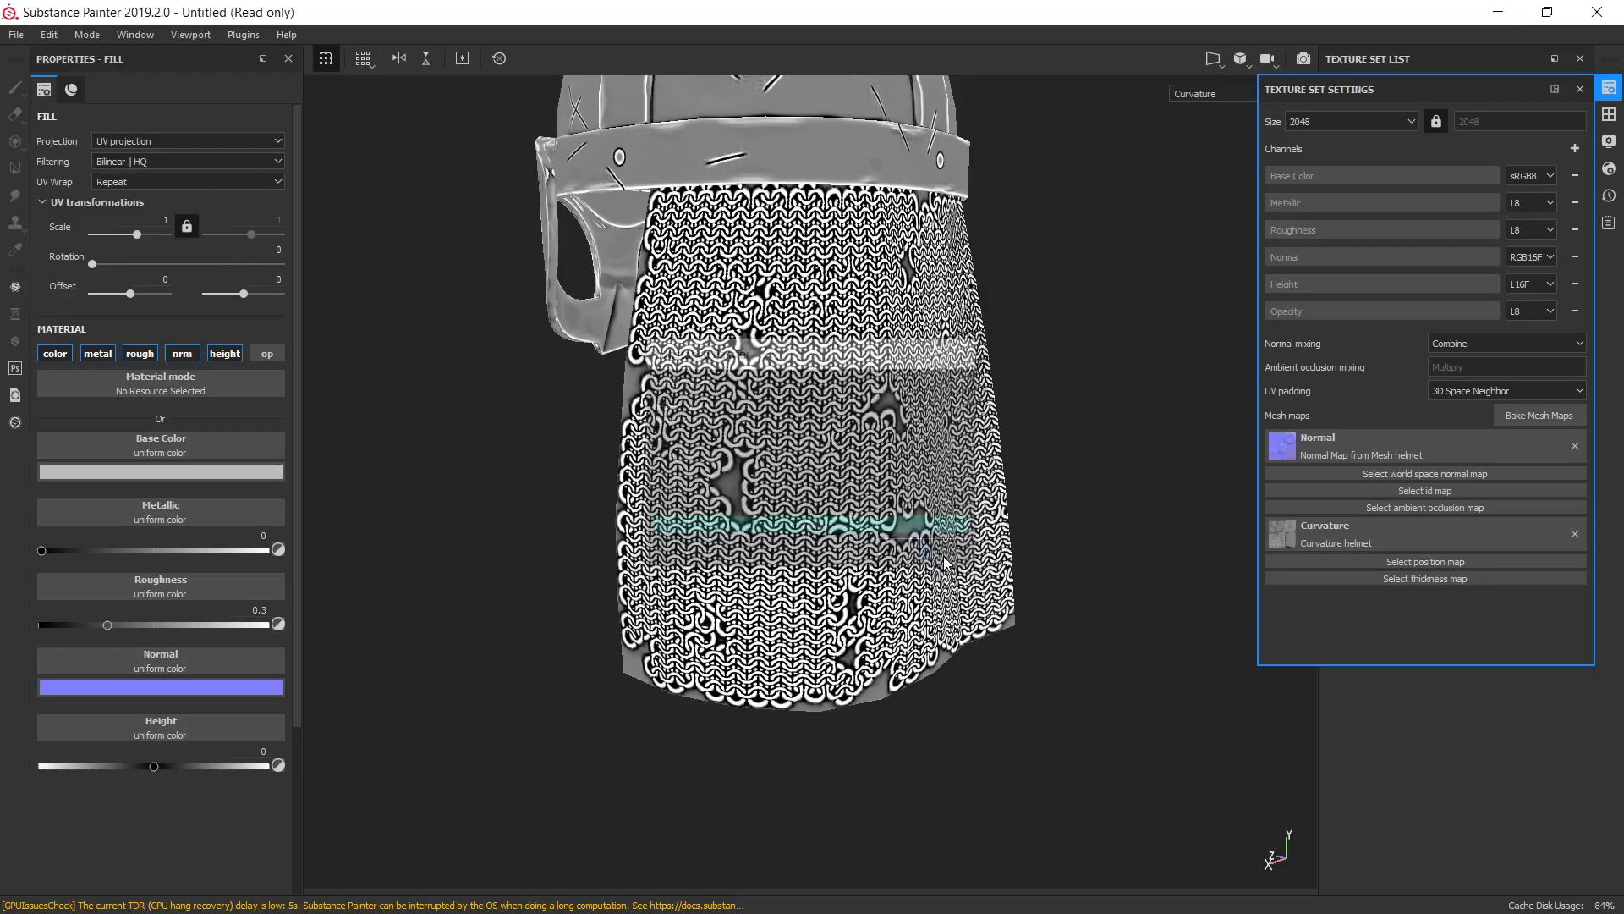
pyautogui.click(1580, 89)
pyautogui.moveTo(1113, 414)
pyautogui.keyDown('alt'); pyautogui.mouseDown()
pyautogui.moveTo(1062, 388)
pyautogui.moveTo(1088, 409)
pyautogui.mouseUp(); pyautogui.keyUp('alt')
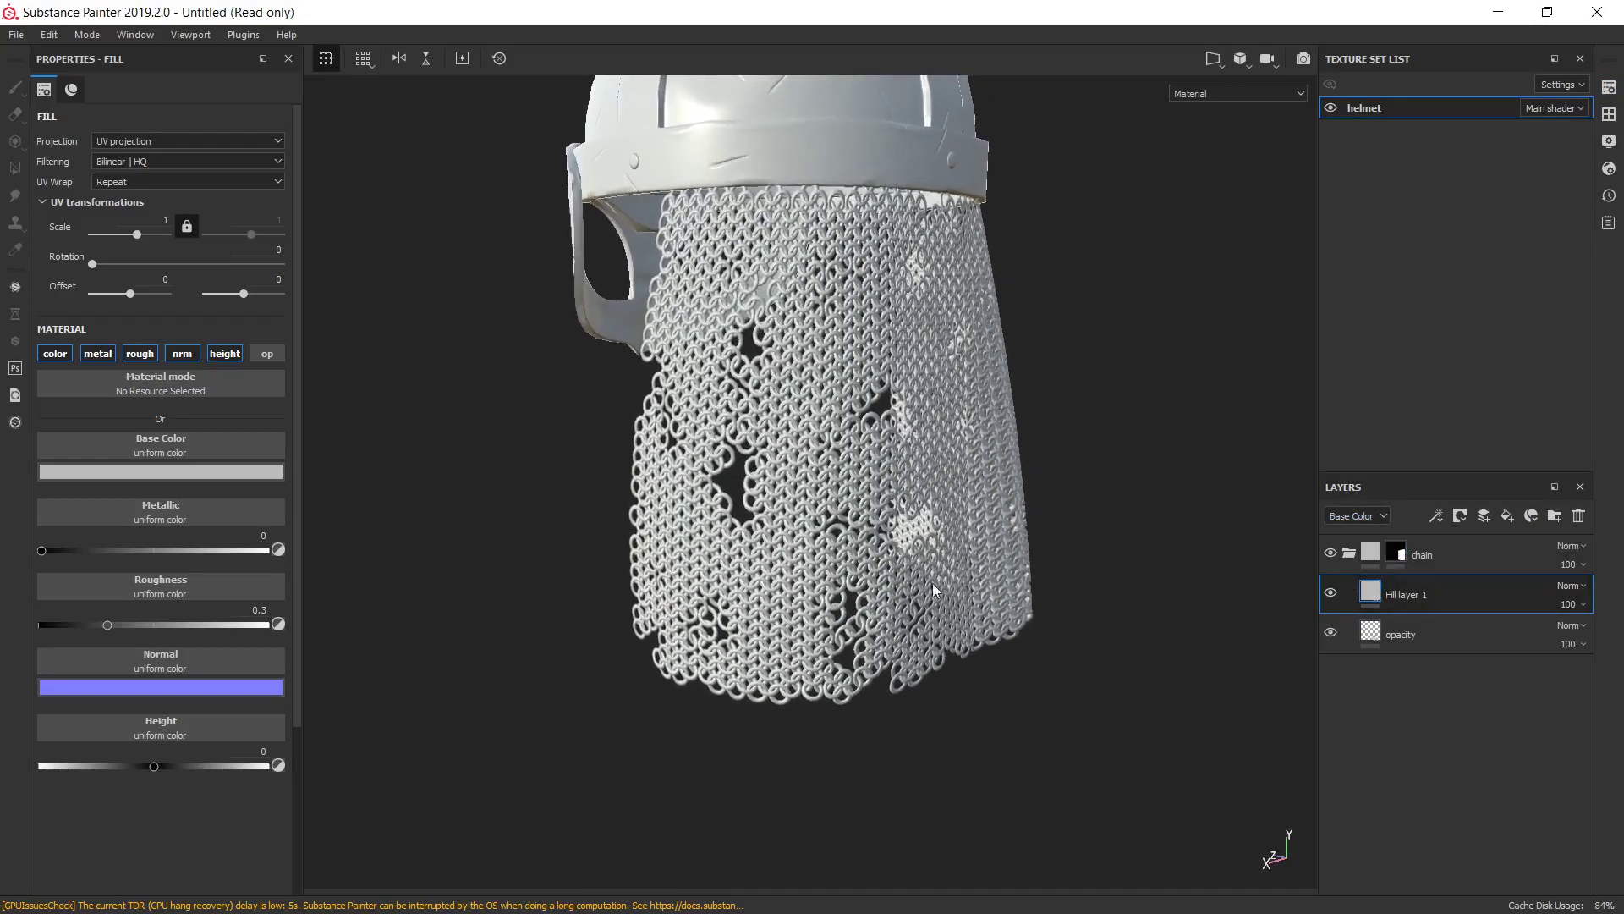
# Set Fill layer 1's base colour to red.
pyautogui.click(208, 472)
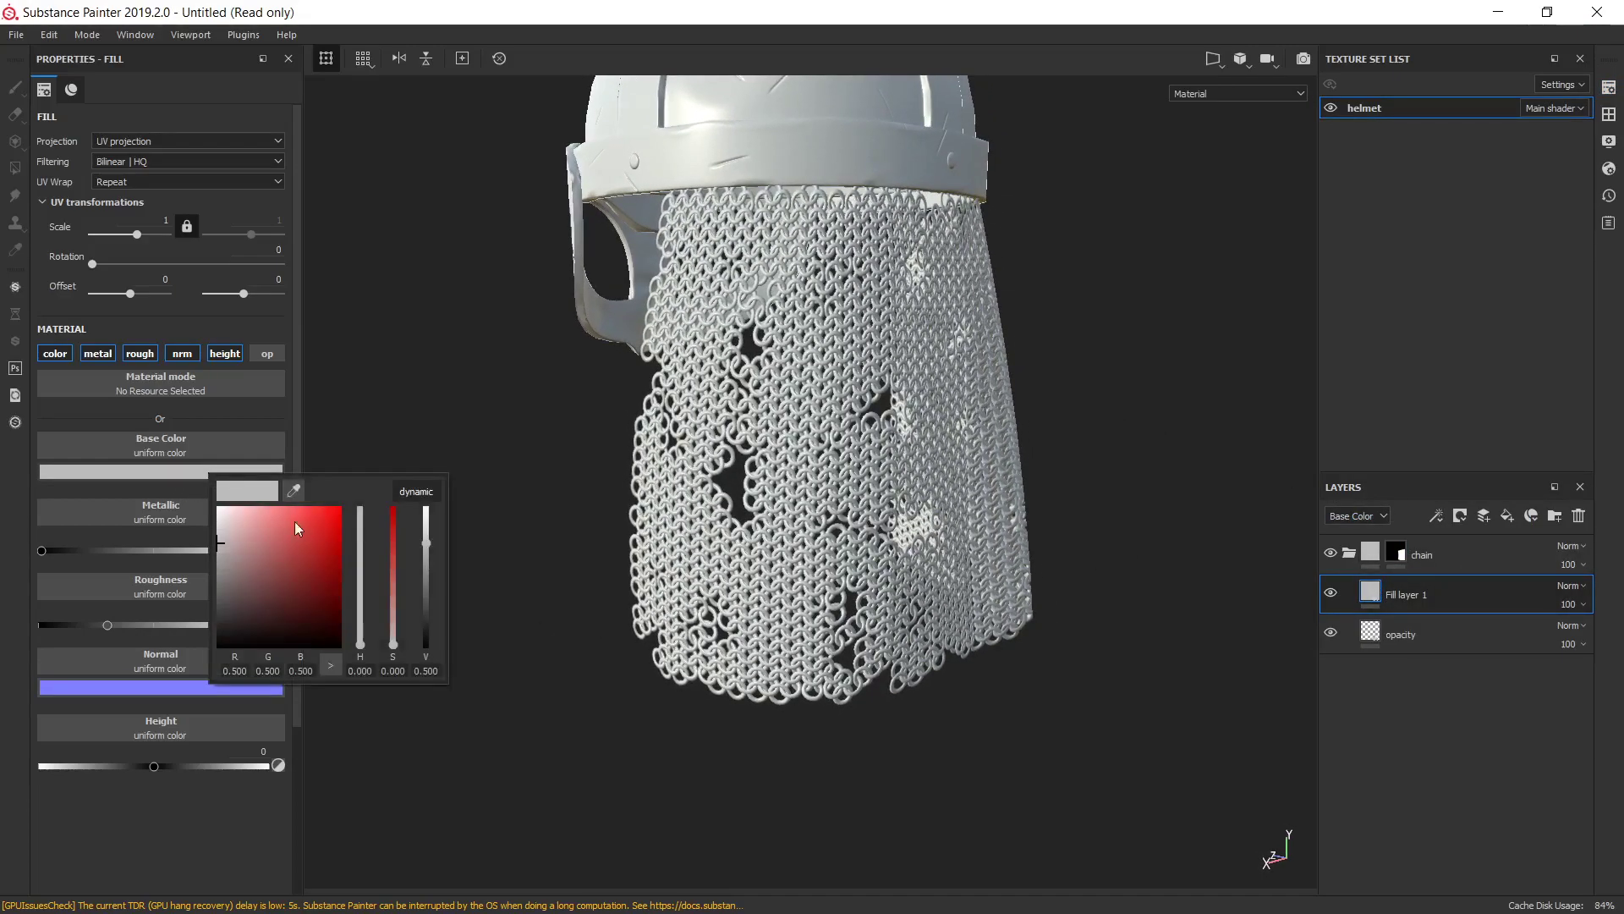
pyautogui.click(306, 547)
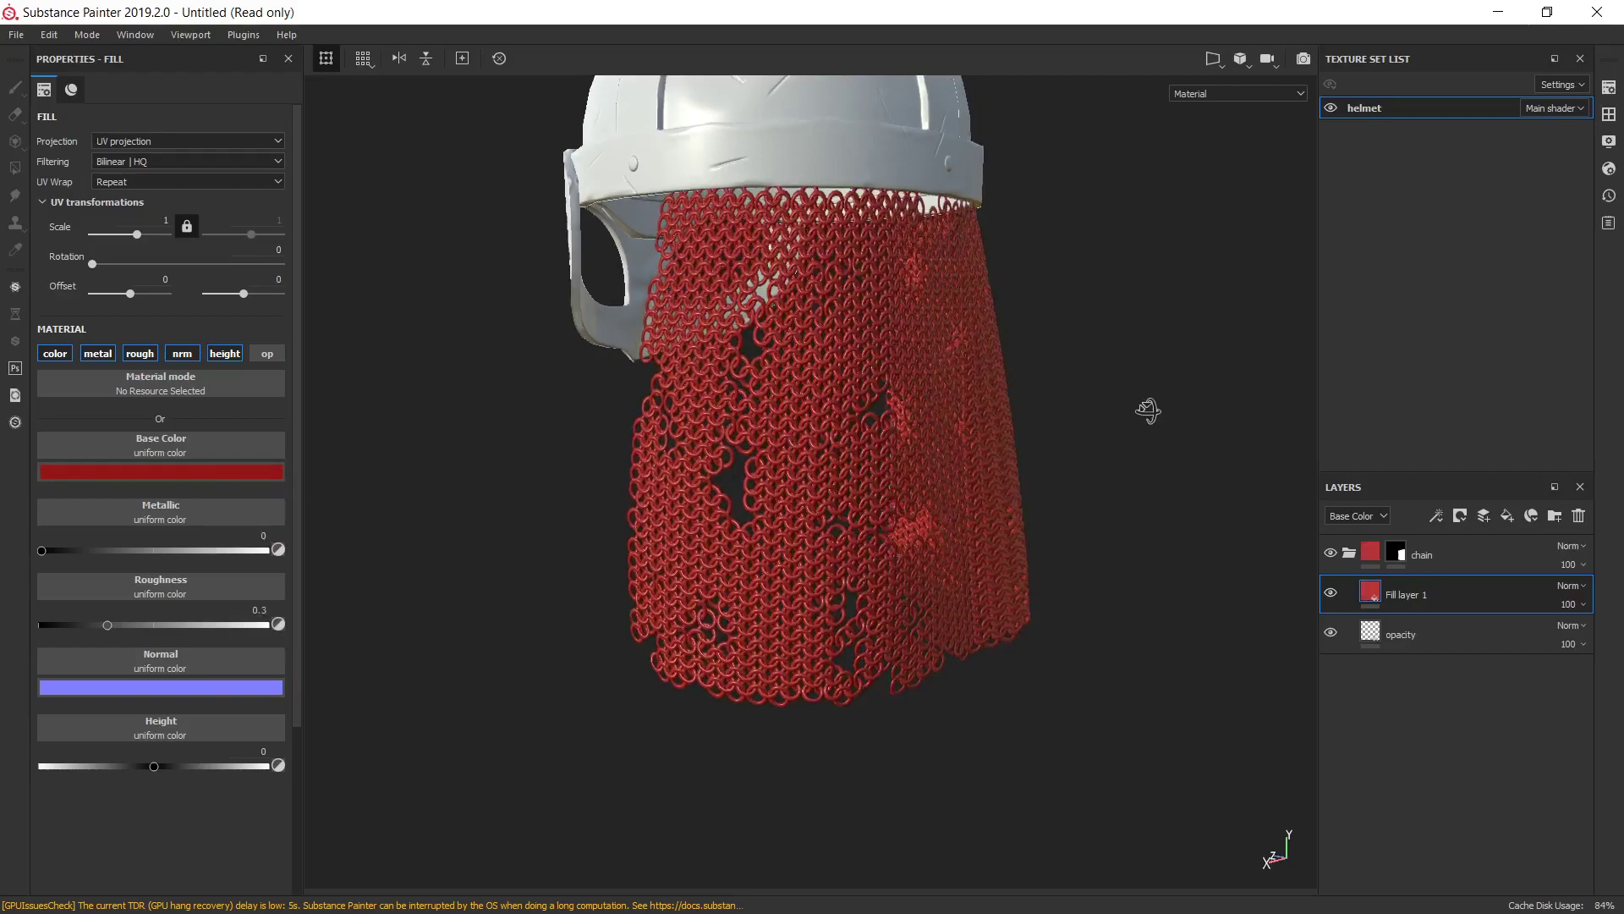